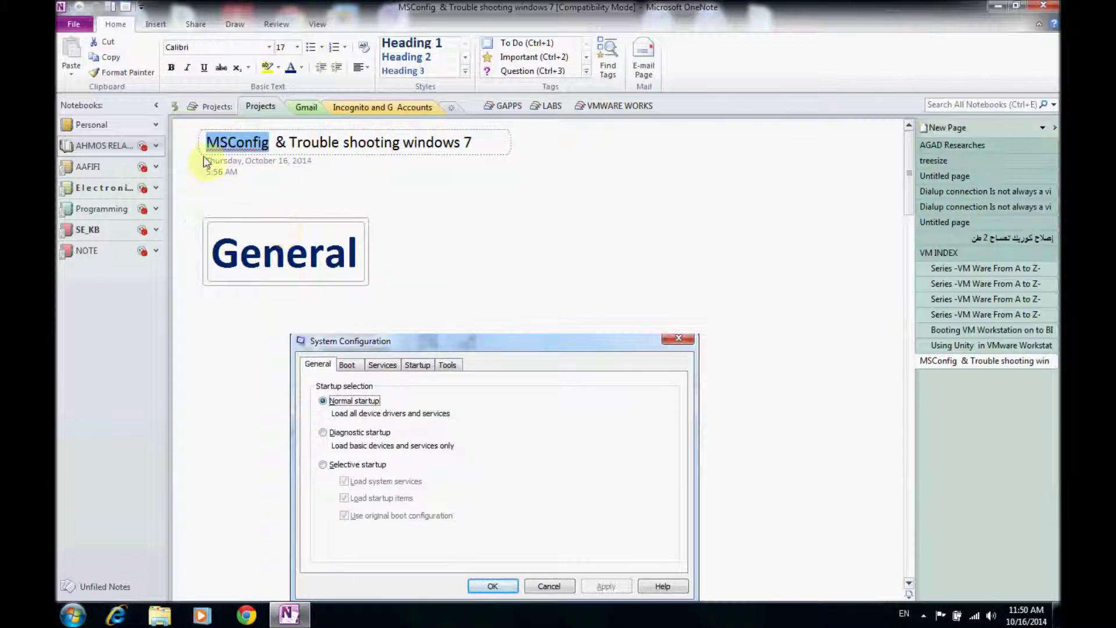
Search for msconfig and launch the System Configuration utility
left_click(73, 614)
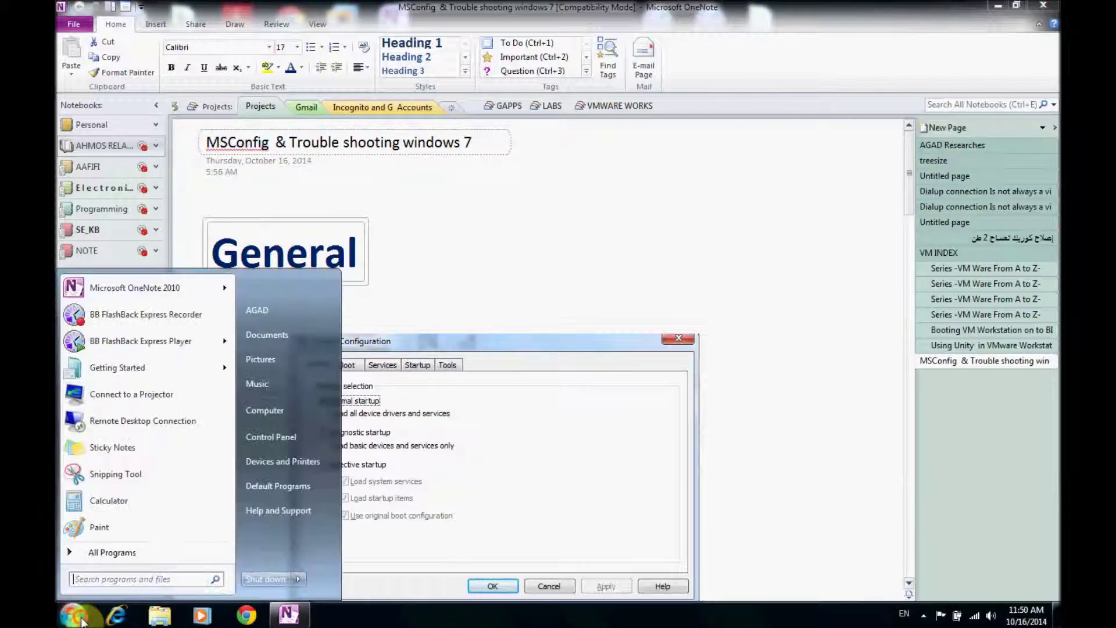
left_click(108, 580)
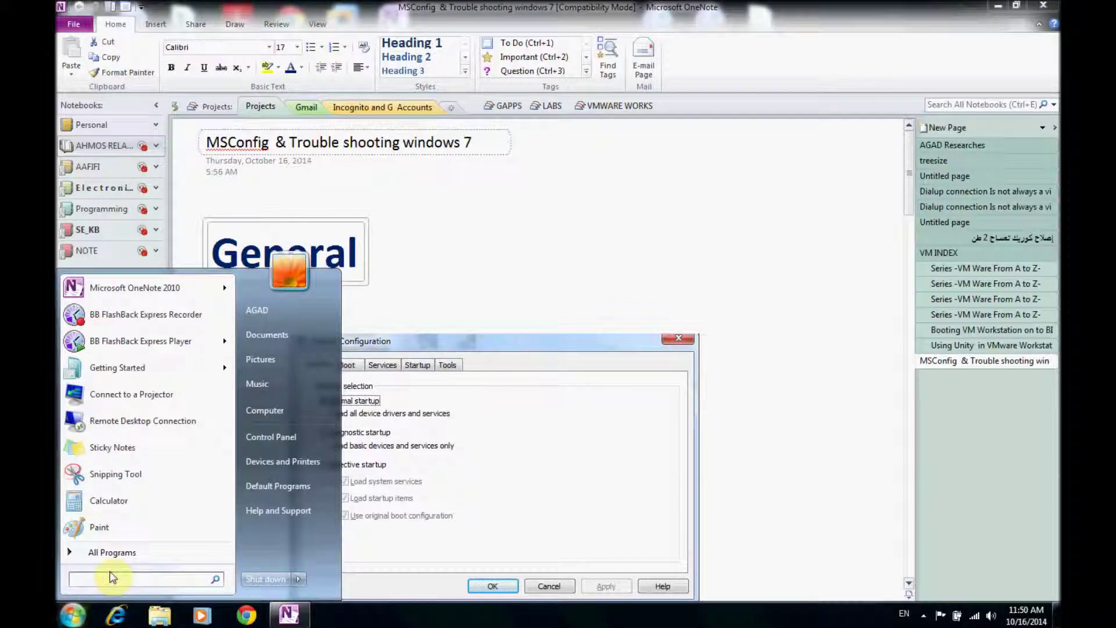
type("msco")
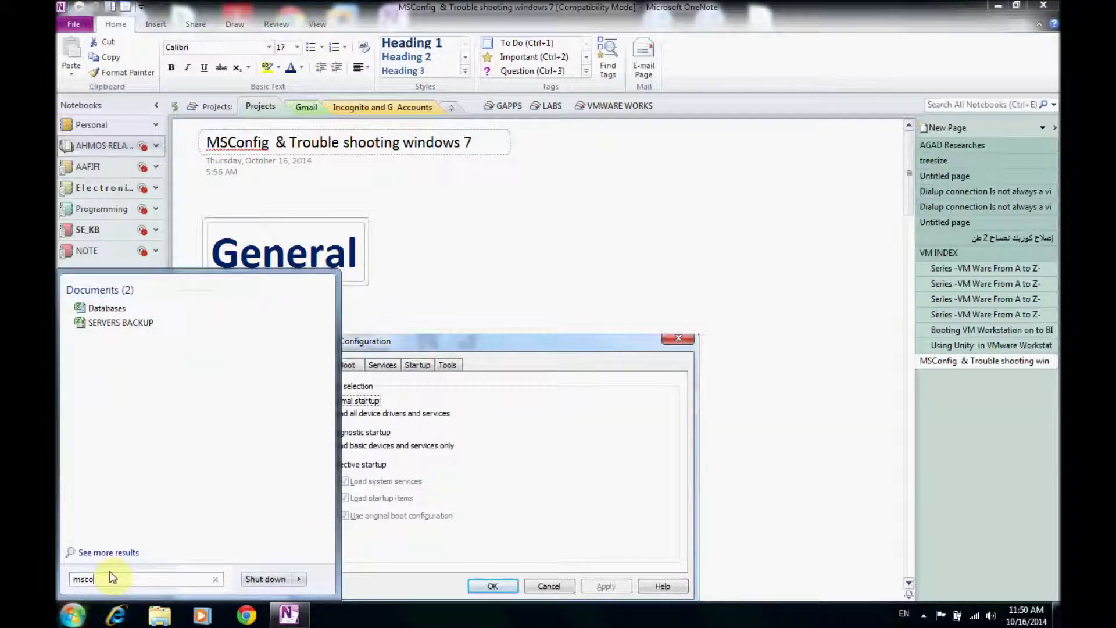
type("nfig")
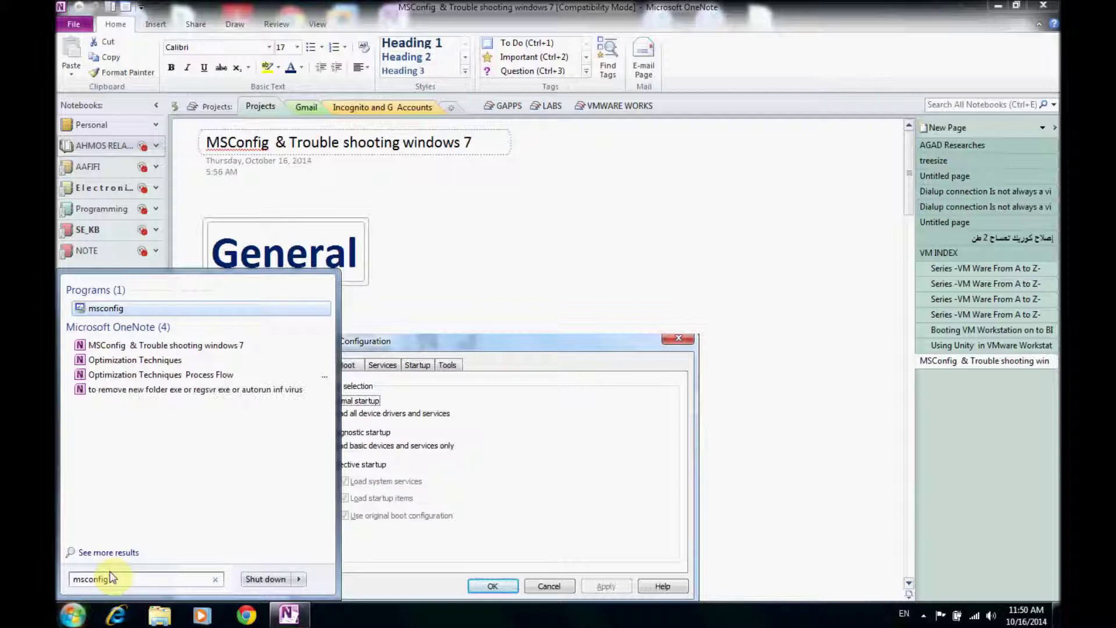
key("Return")
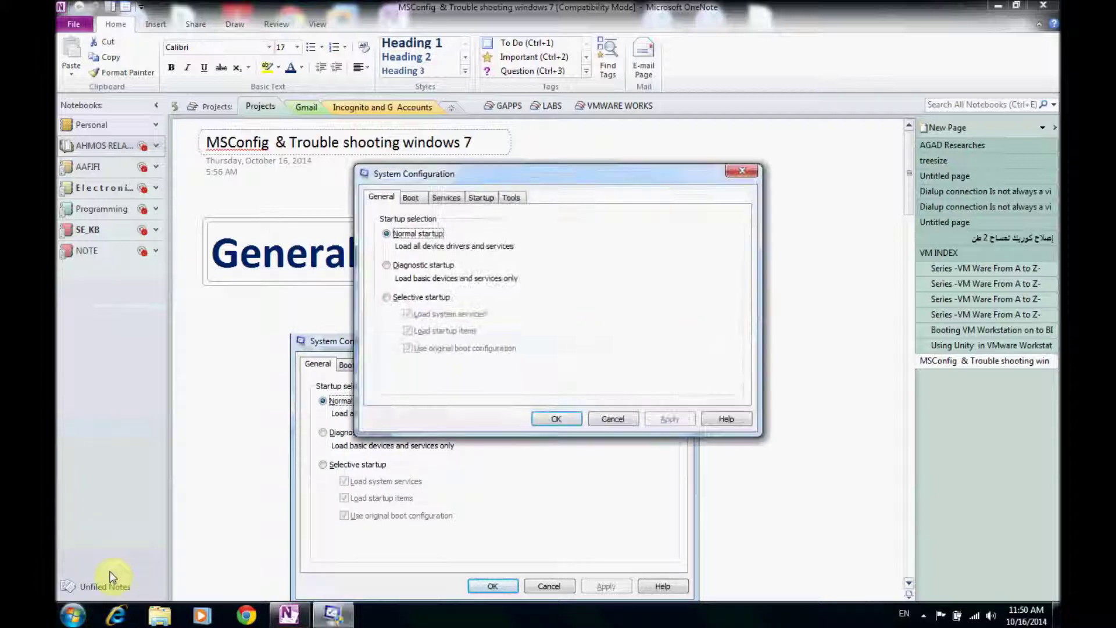
Review the General, Boot, Services, Startup and Tools sections of the OneNote page, and return to System Configuration
left_click(792, 356)
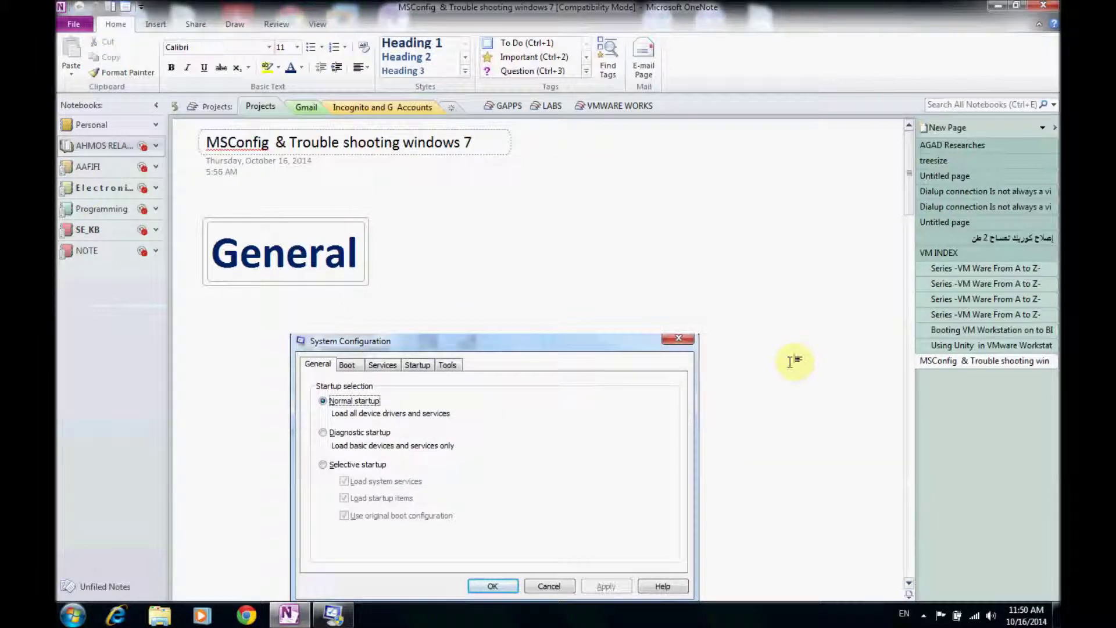
scroll(790, 399, "down", 8)
scroll(788, 402, "down", 13)
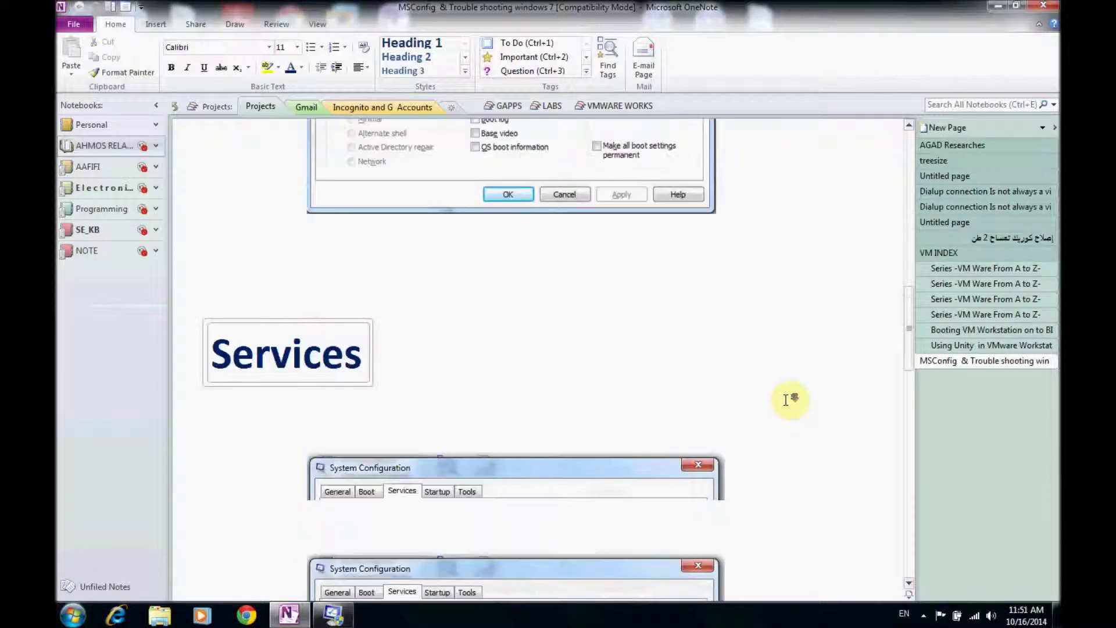
scroll(786, 407, "down", 13)
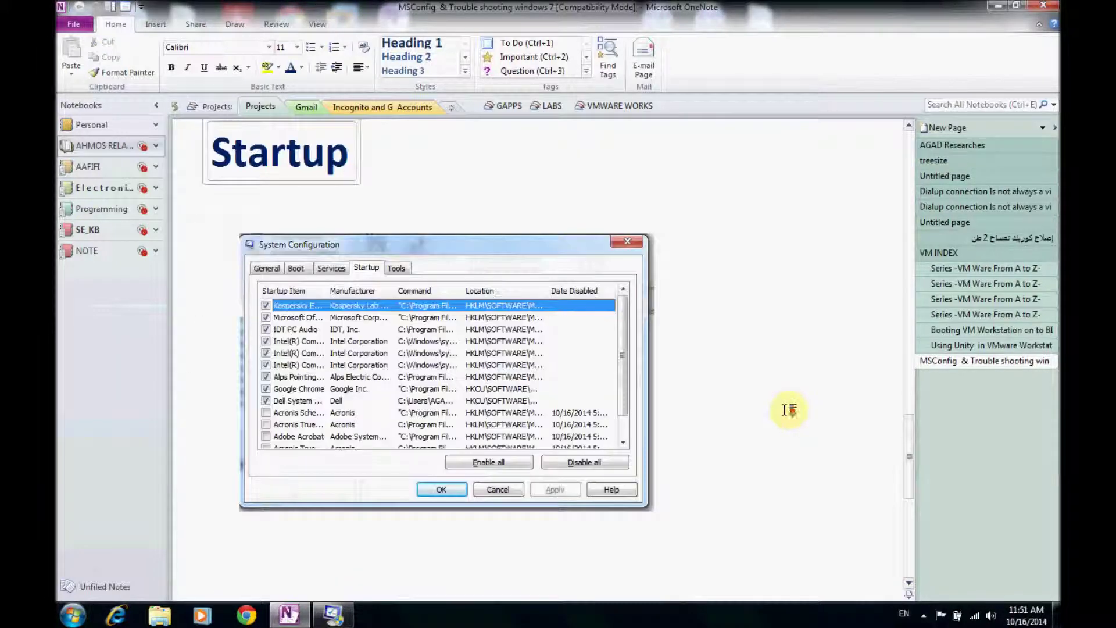
scroll(791, 403, "up", 5)
scroll(791, 402, "up", 15)
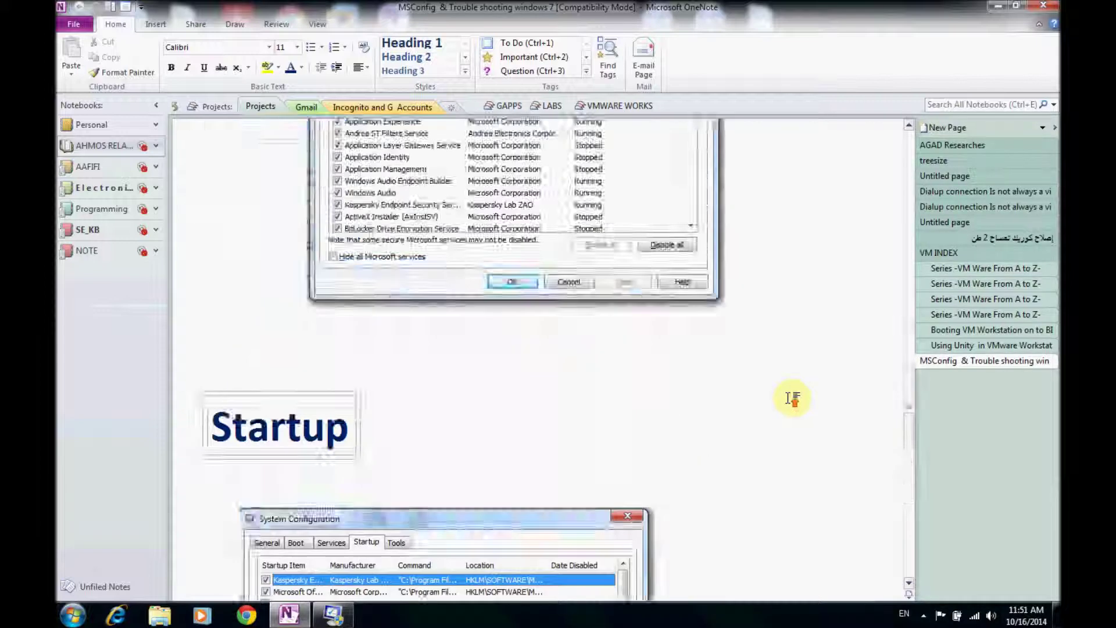
scroll(800, 385, "up", 5)
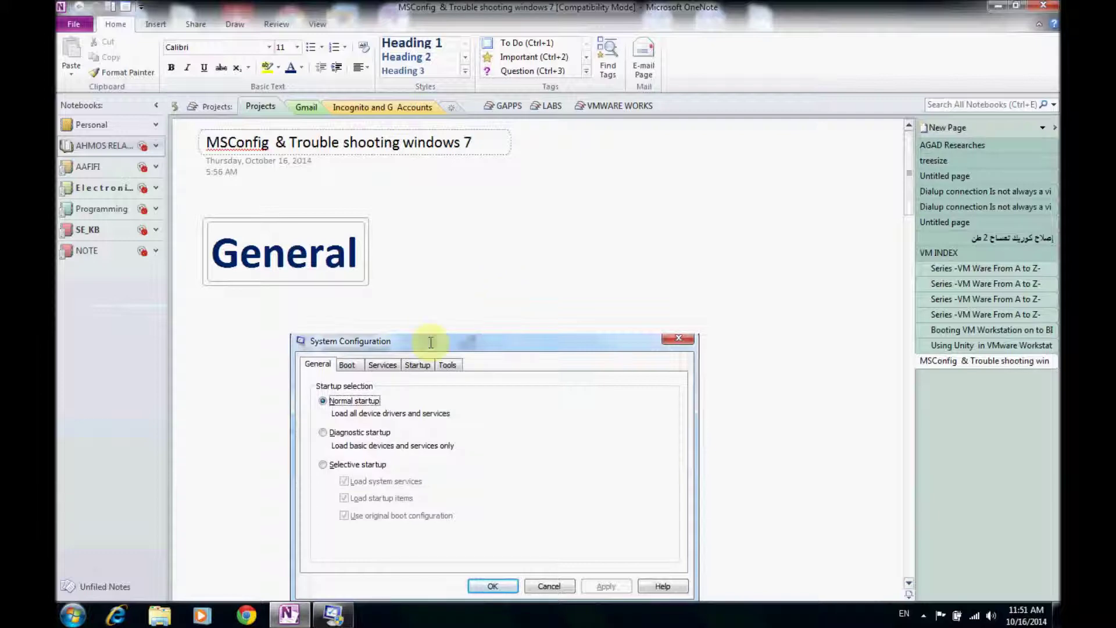
scroll(547, 370, "down", 5)
scroll(547, 370, "down", 10)
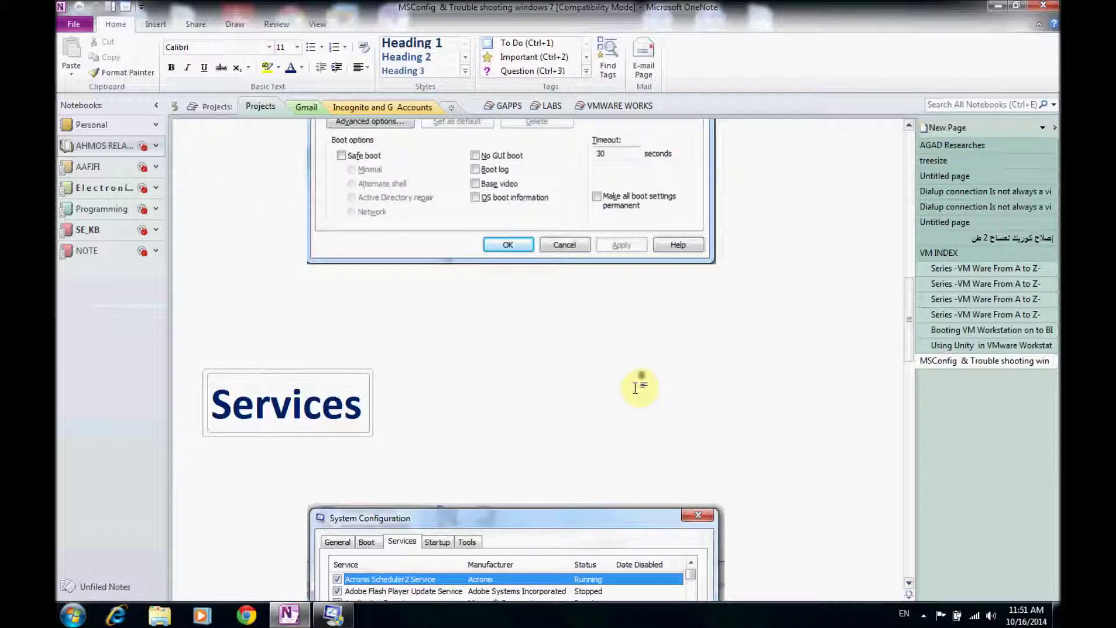
scroll(655, 378, "down", 5)
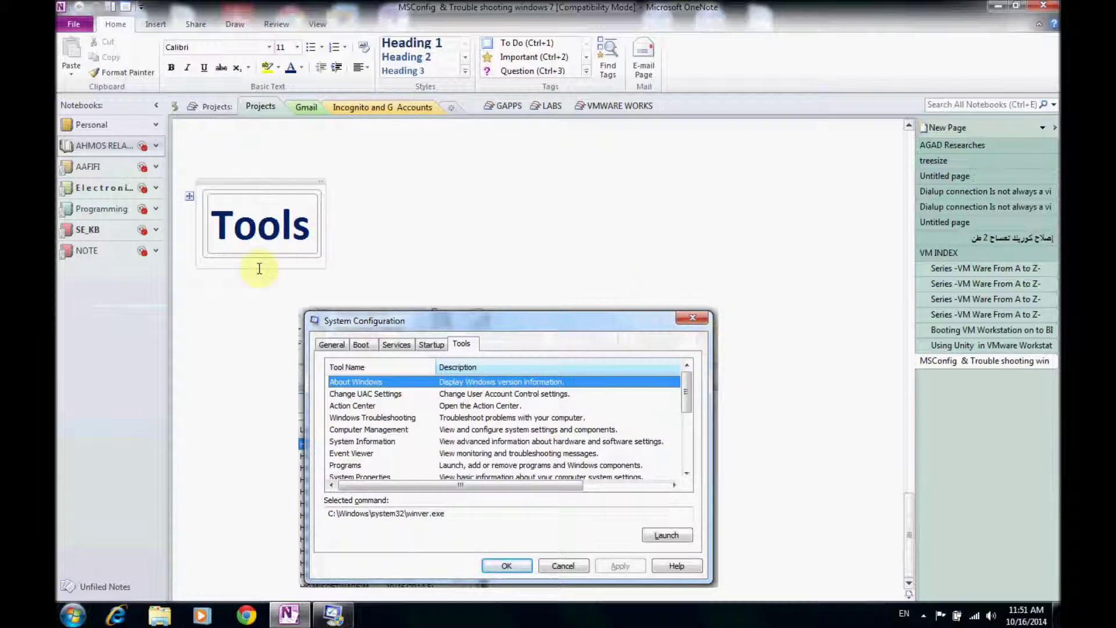
scroll(580, 338, "up", 15)
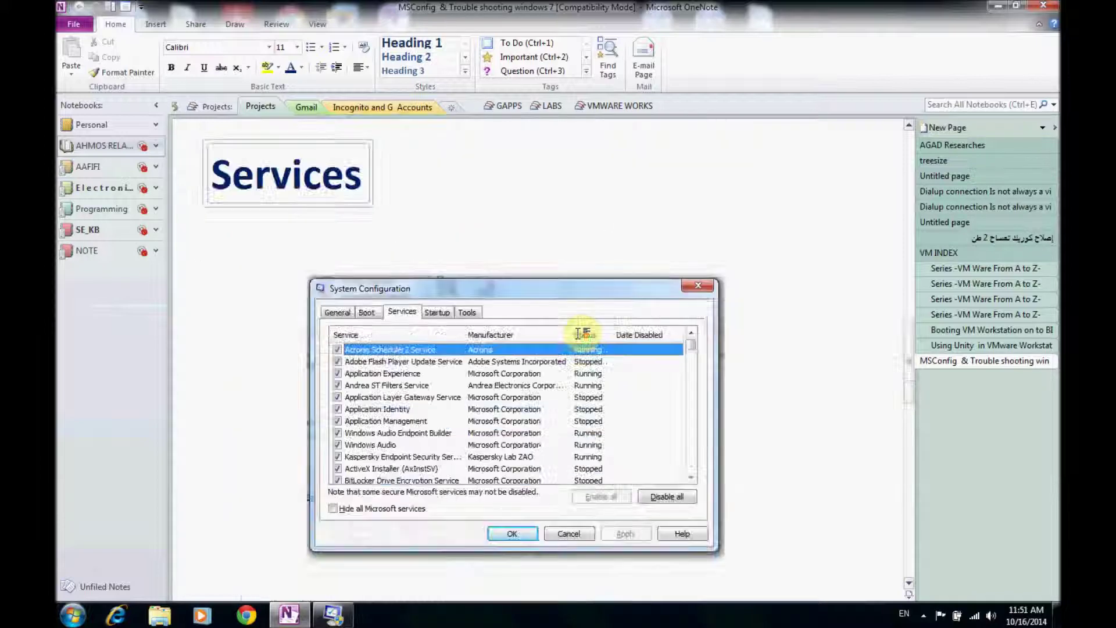
scroll(584, 333, "up", 10)
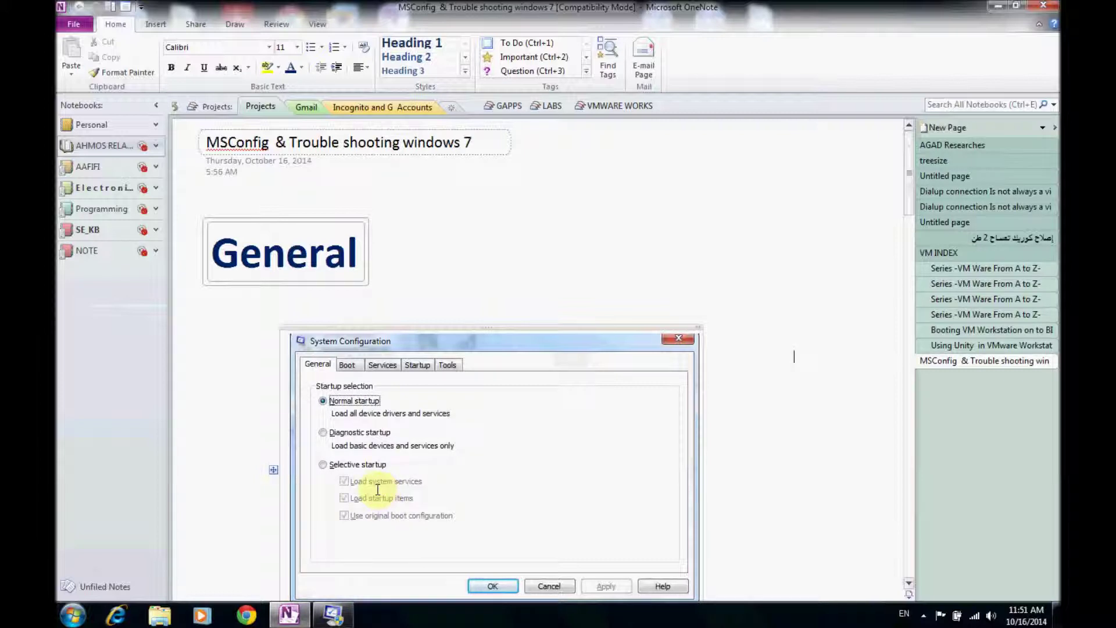
left_click(343, 612)
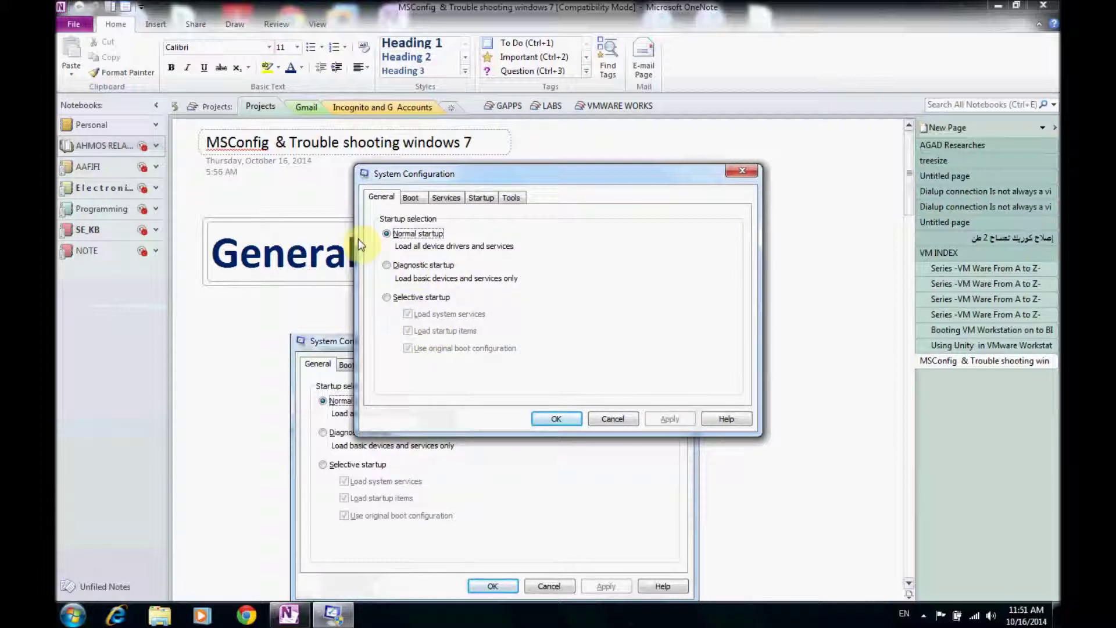
Select Diagnostic startup and examine how it affects the services and startup items lists
left_click(407, 266)
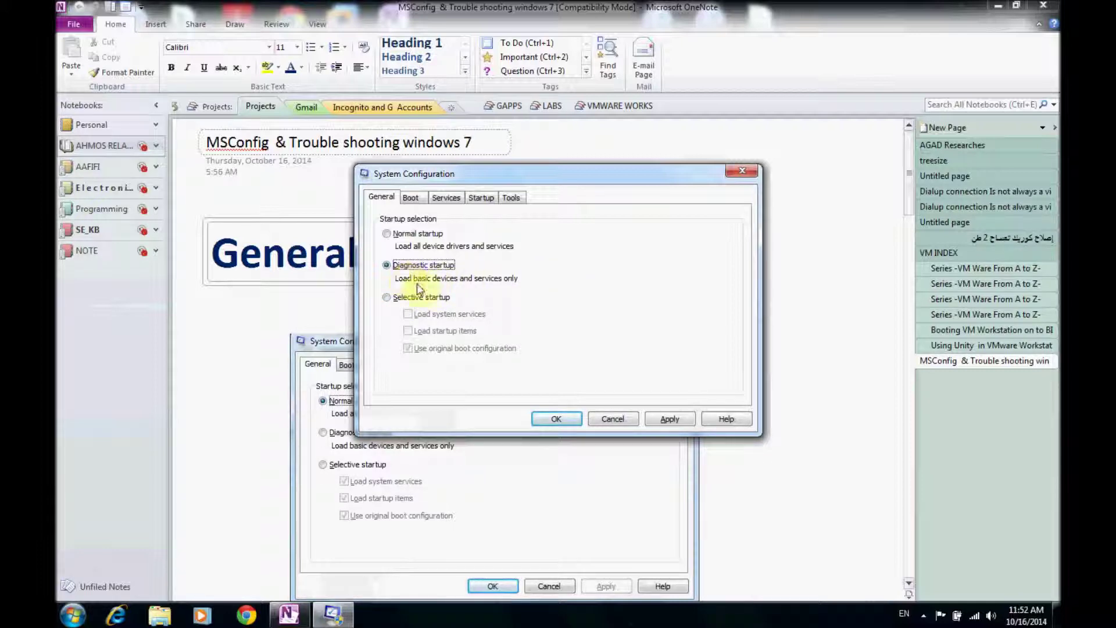
left_click(442, 198)
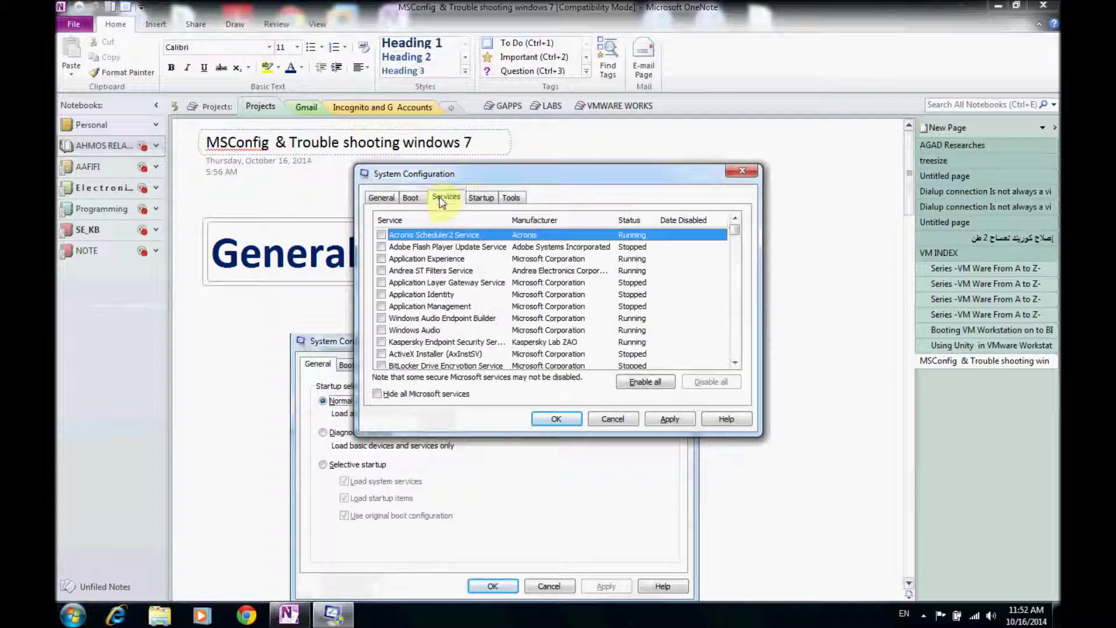
left_click(474, 196)
left_click(447, 199)
left_click(481, 197)
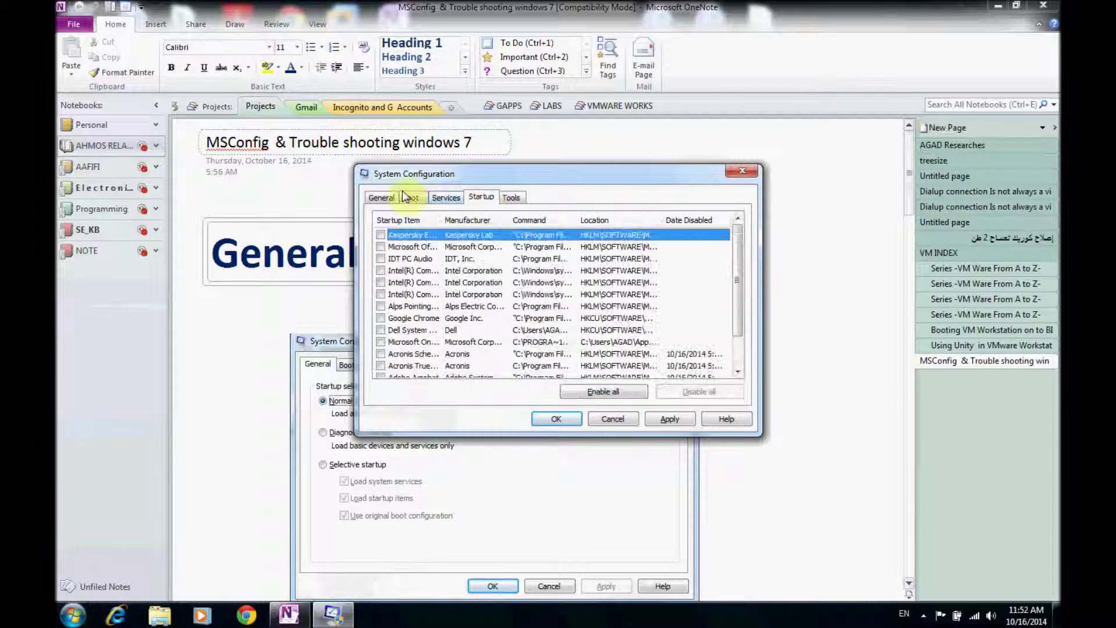
left_click(382, 197)
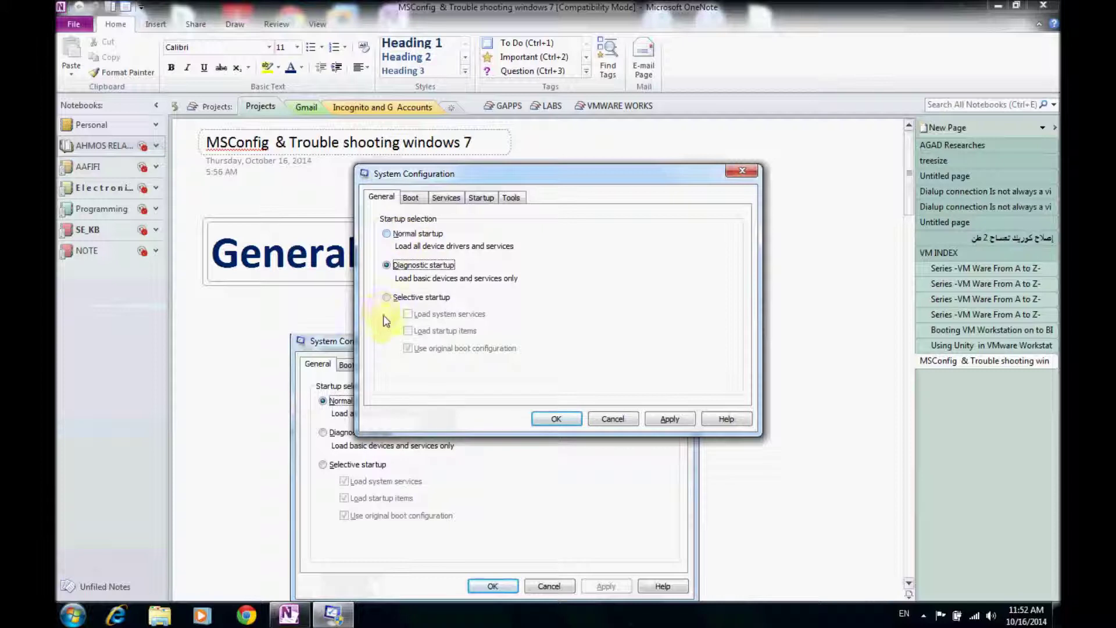
Choose Selective startup and try toggling Load startup items and Load system services, checking the services list
left_click(397, 298)
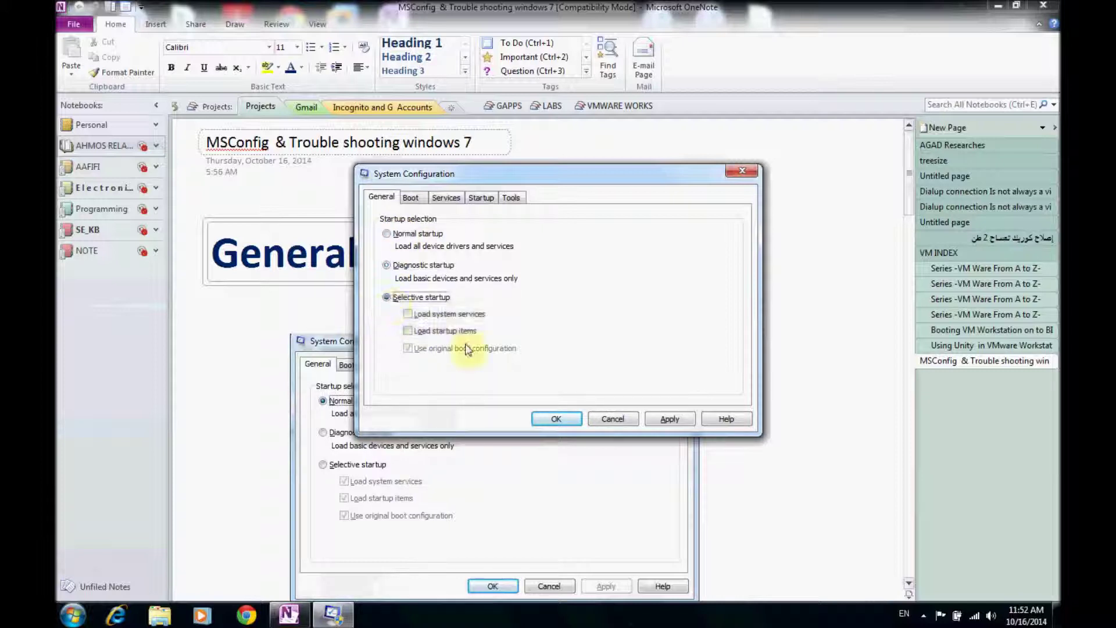
left_click(408, 331)
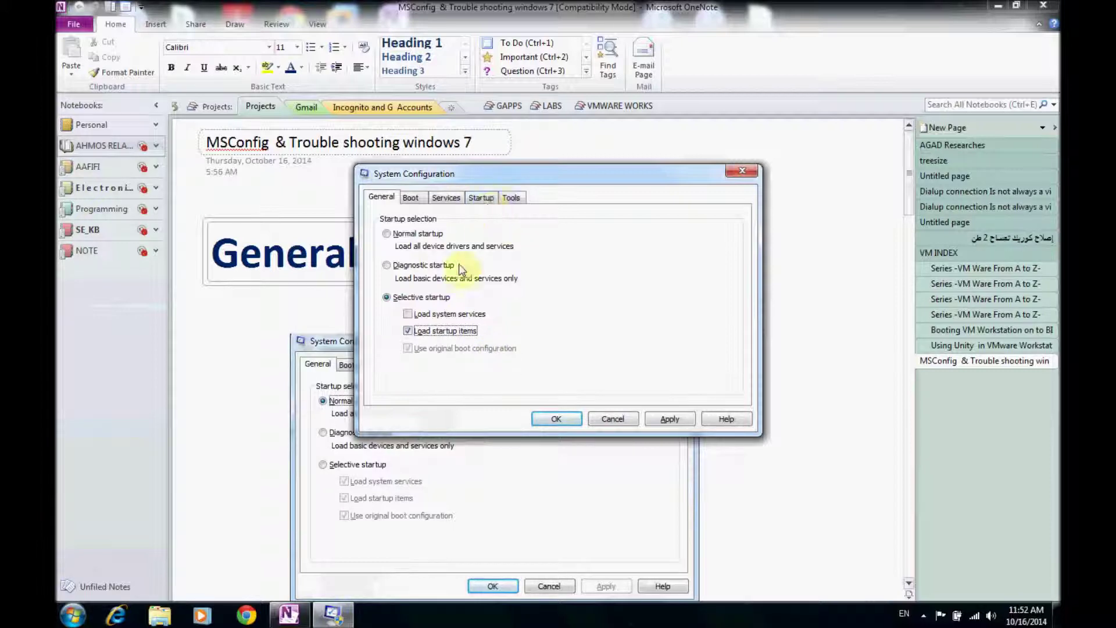
left_click(408, 330)
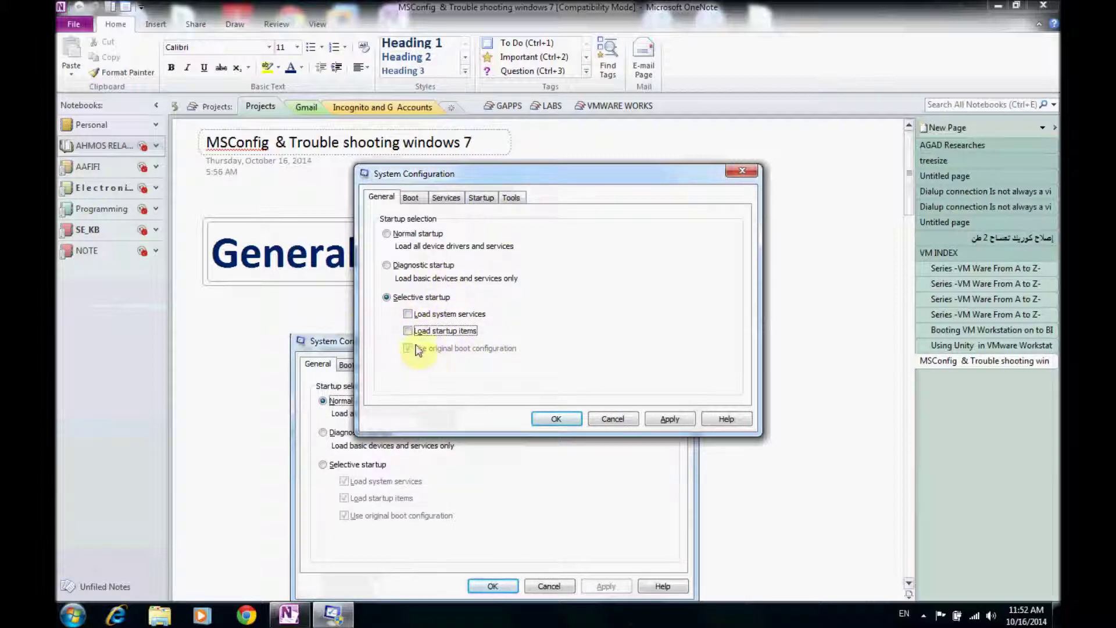
left_click(409, 315)
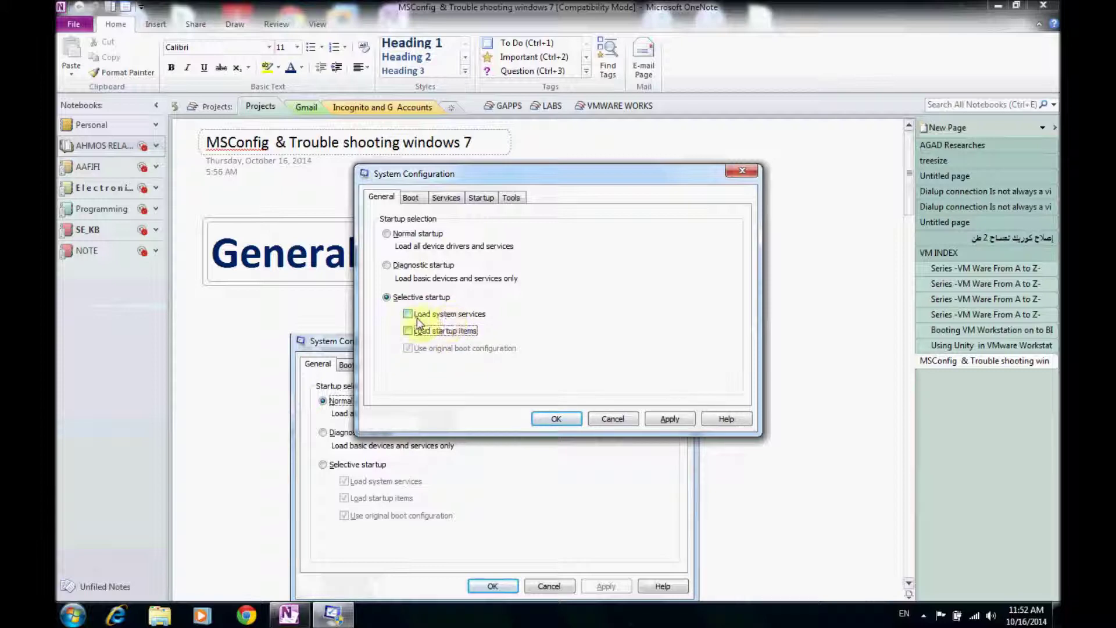
left_click(448, 199)
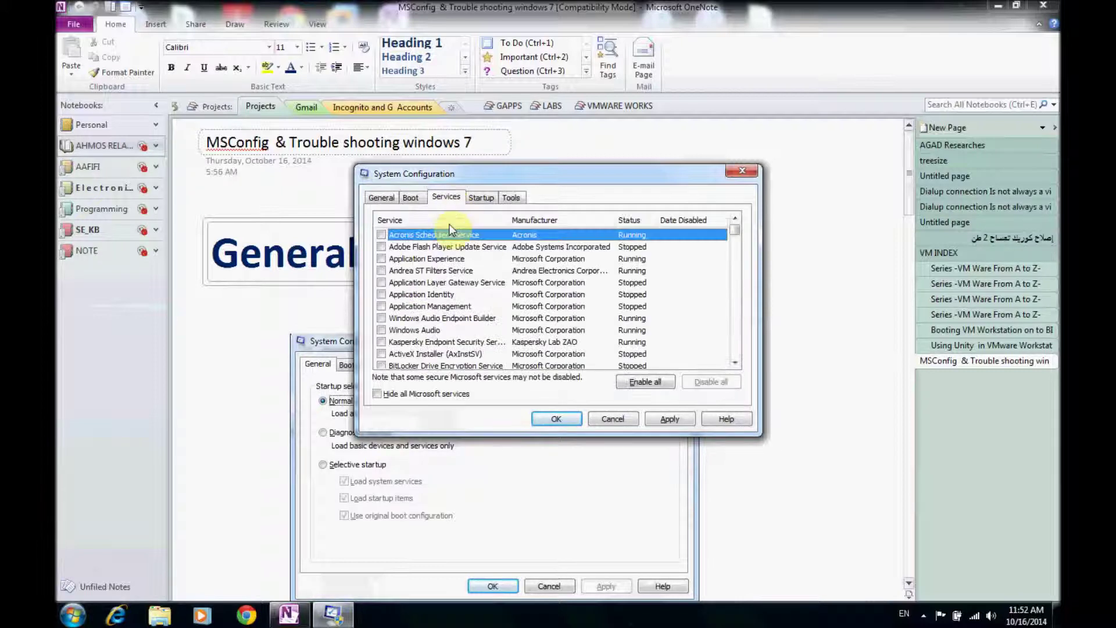
left_click(382, 198)
left_click(408, 314)
left_click(414, 317)
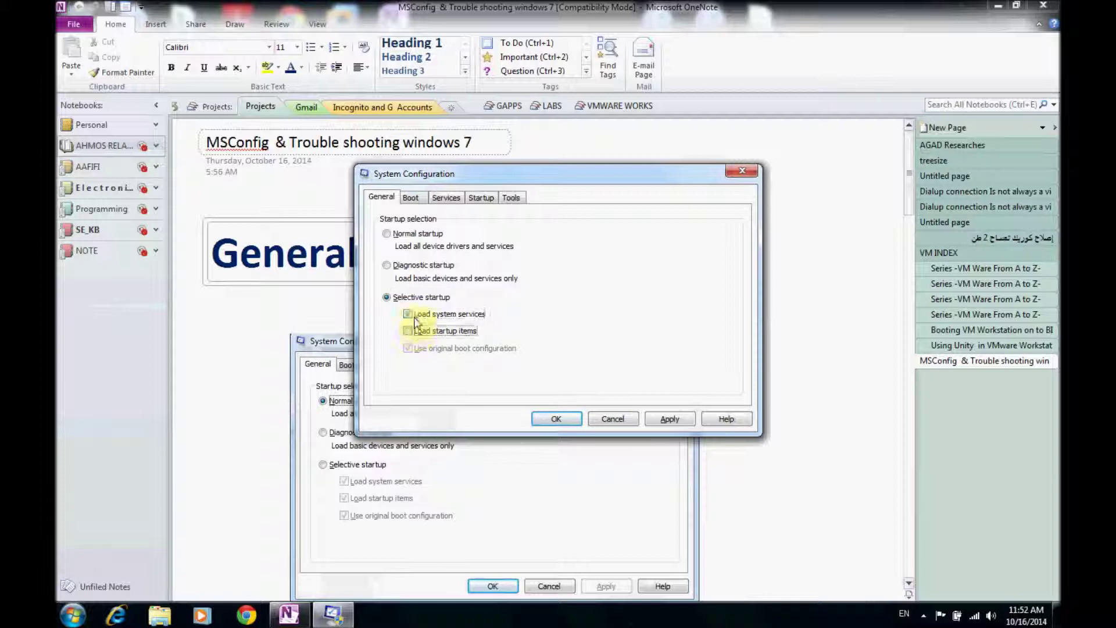
left_click(414, 316)
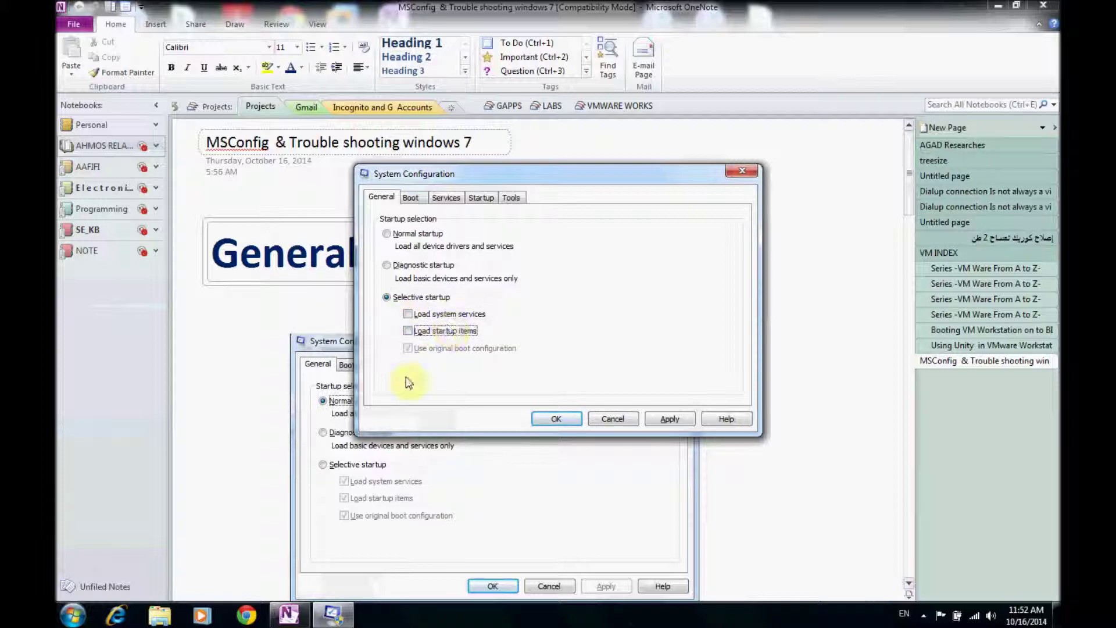
Set the startup selection to Normal startup, switching to Diagnostic startup once more for comparison
left_click(401, 236)
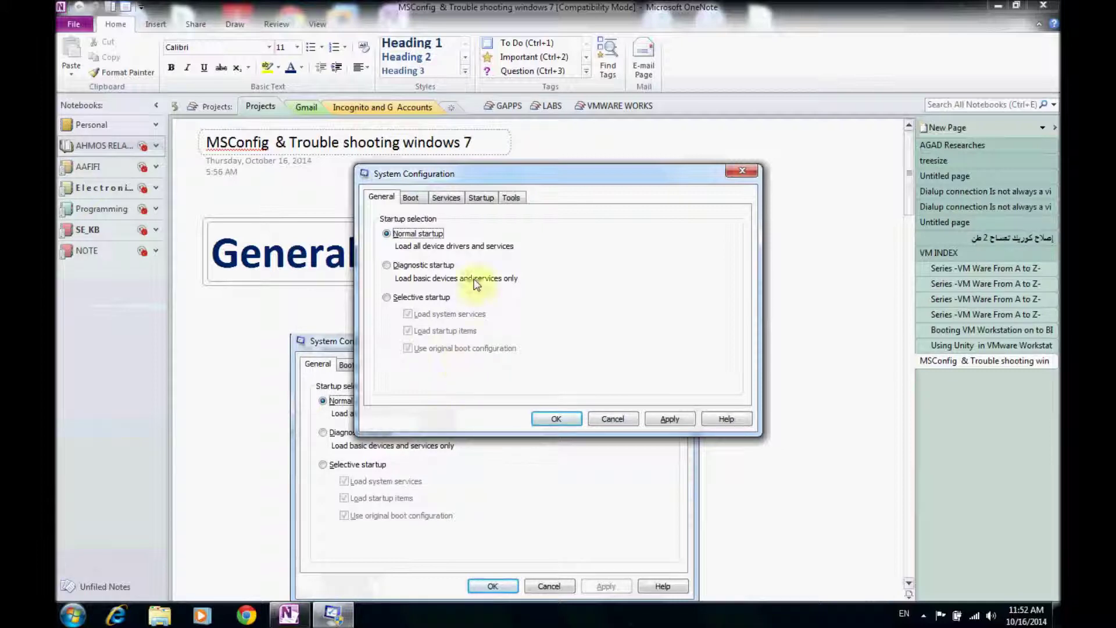
left_click(416, 267)
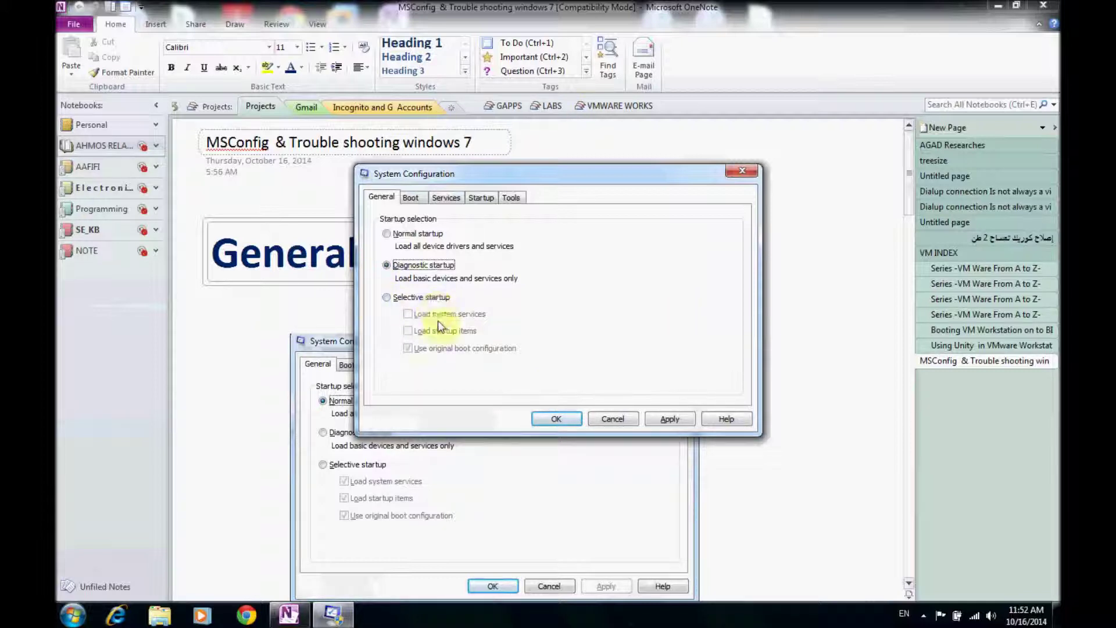
left_click(417, 234)
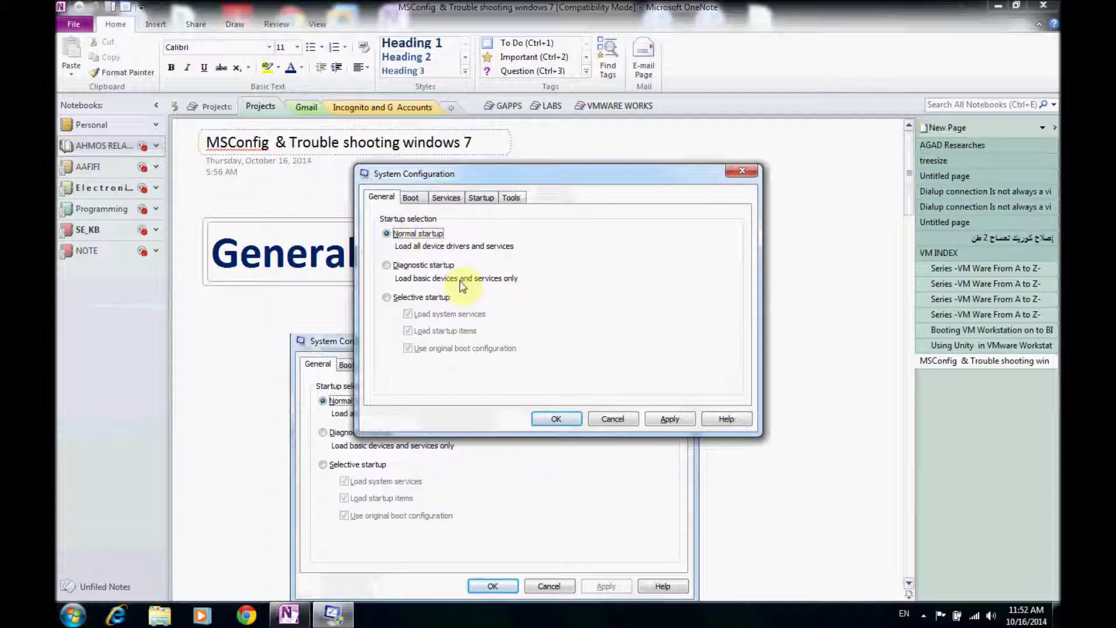
Examine the boot options, including the safe boot choices and the timeout field
left_click(411, 201)
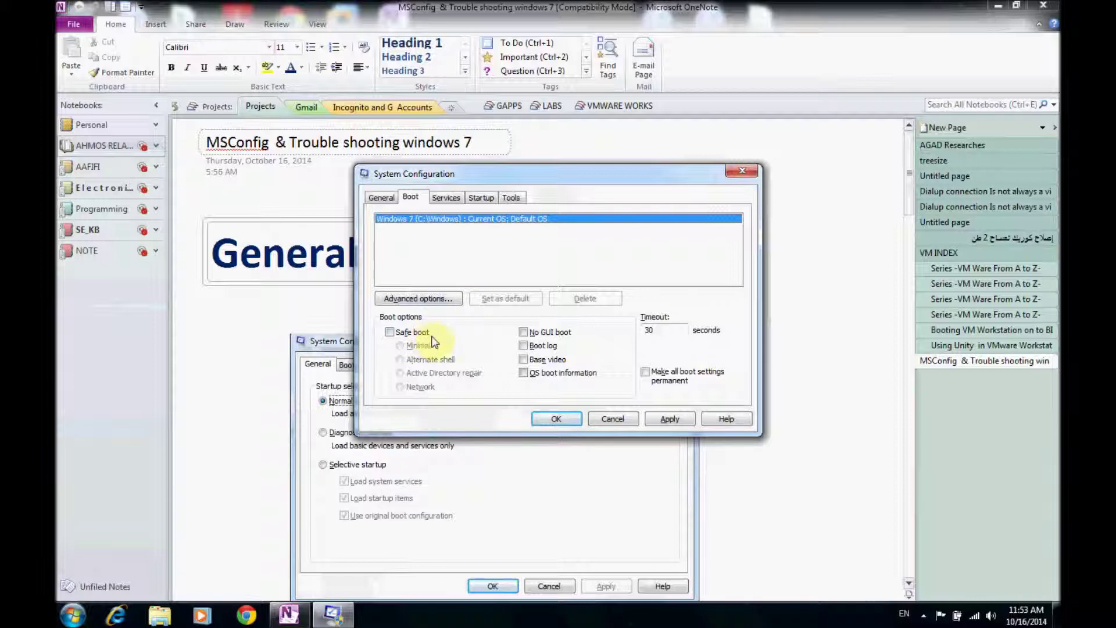
left_click(656, 330)
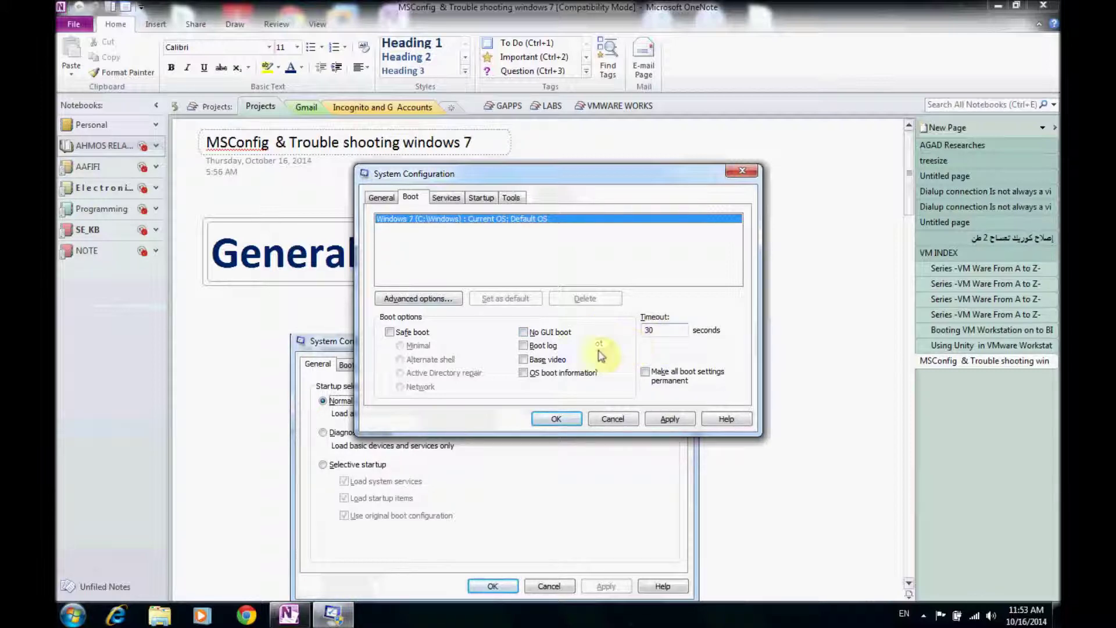
left_click(371, 199)
left_click(409, 198)
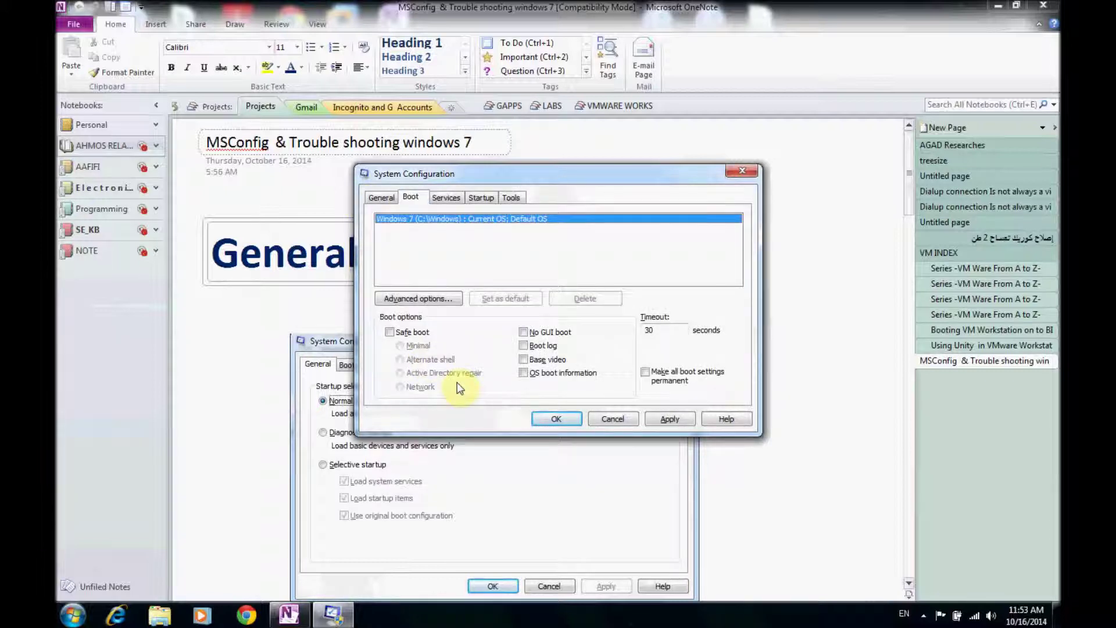
Hide all Microsoft services in the services list and look through the remaining third-party services
left_click(446, 197)
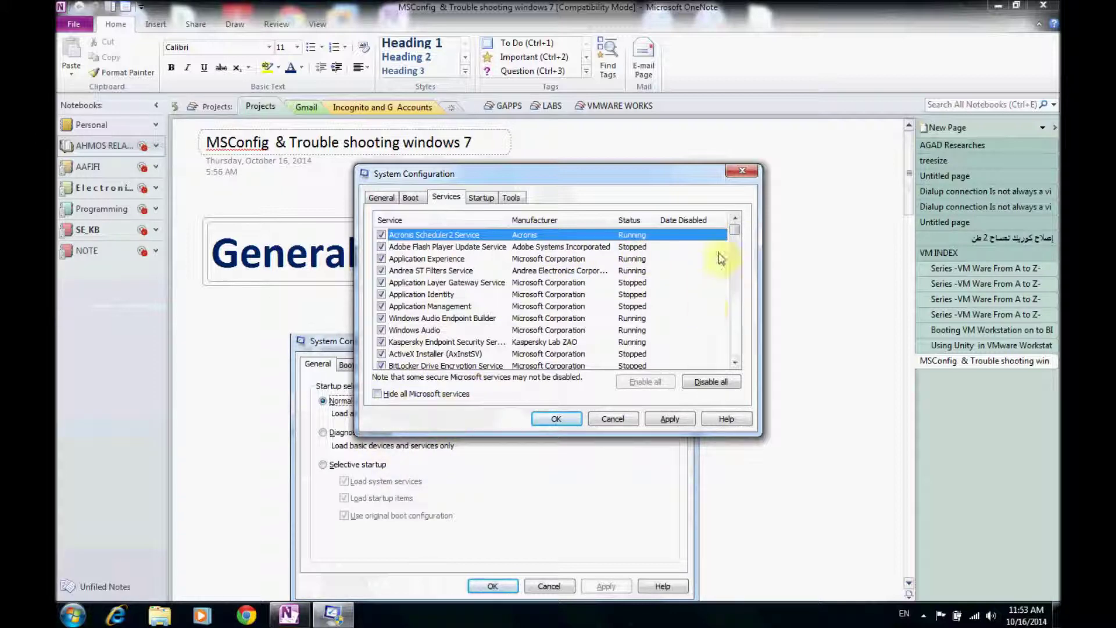
left_click(378, 395)
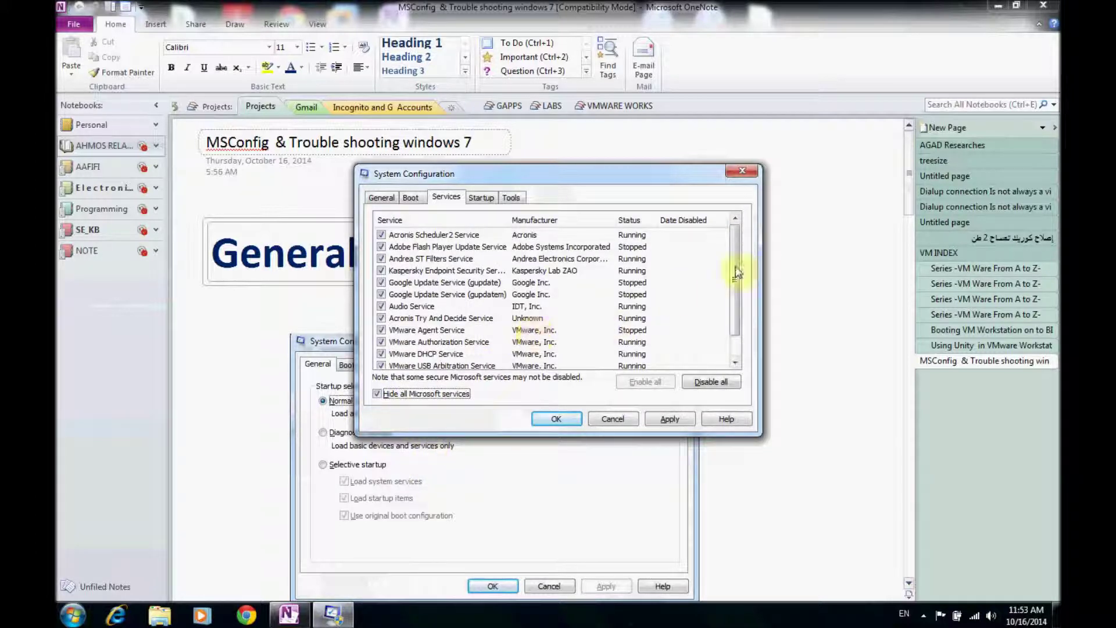
mouse_move(733, 304)
left_mouse_down()
mouse_move(733, 337)
mouse_move(735, 297)
left_mouse_up()
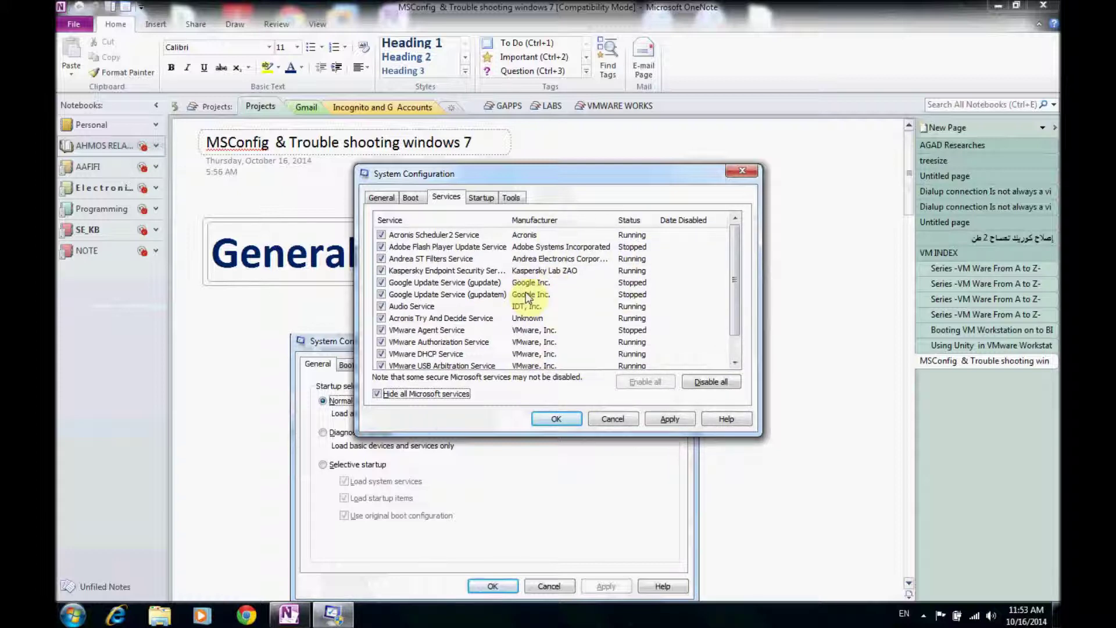
Disable the Acronis Scheduler2 Service and look through the rest of the third-party services
left_click(382, 235)
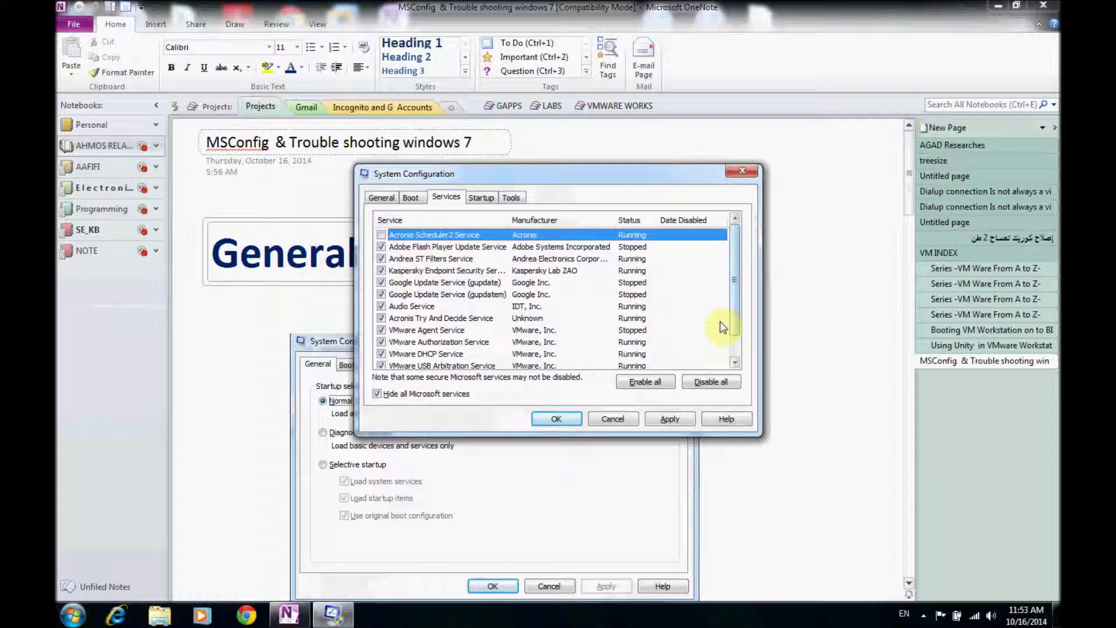
scroll(732, 352, "down", 1)
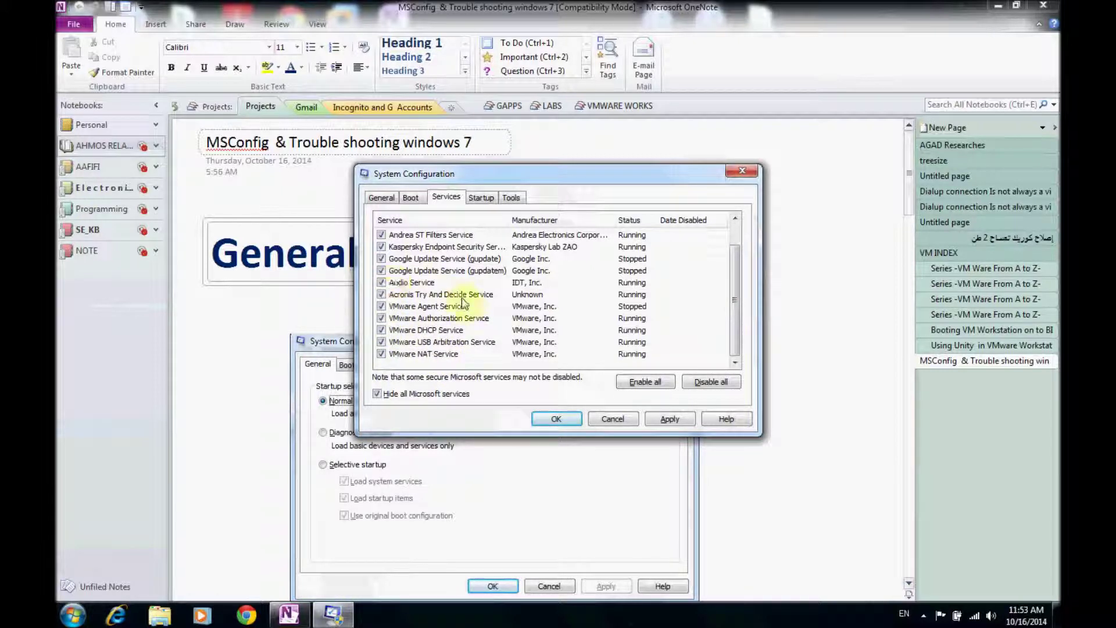
scroll(395, 291, "up", 1)
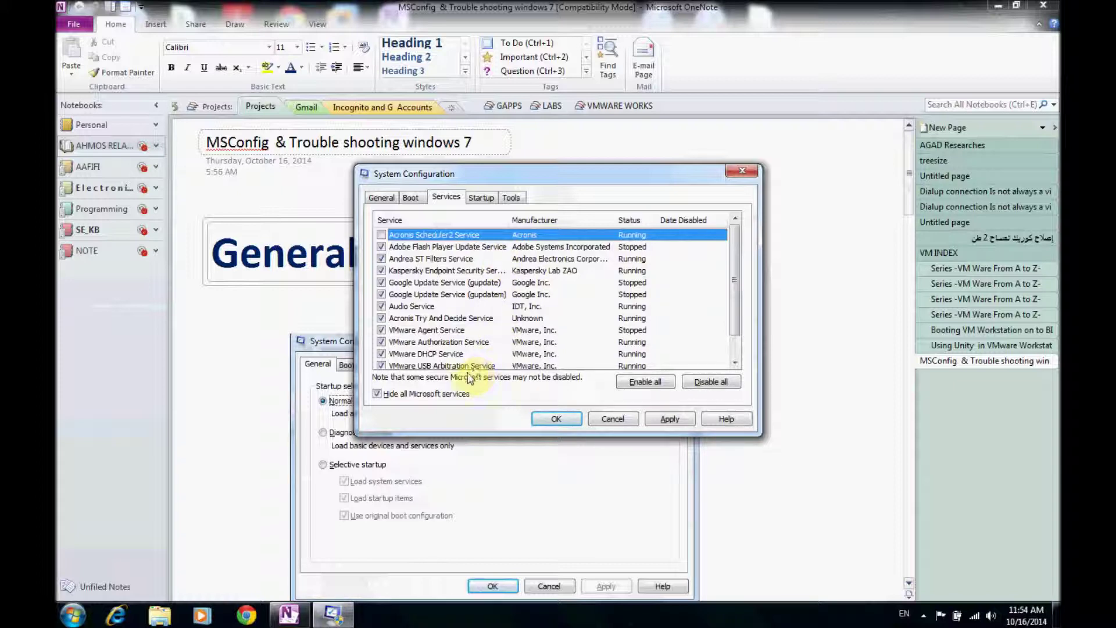
Show the Microsoft services in the list again and look through the full set of services
left_click(407, 394)
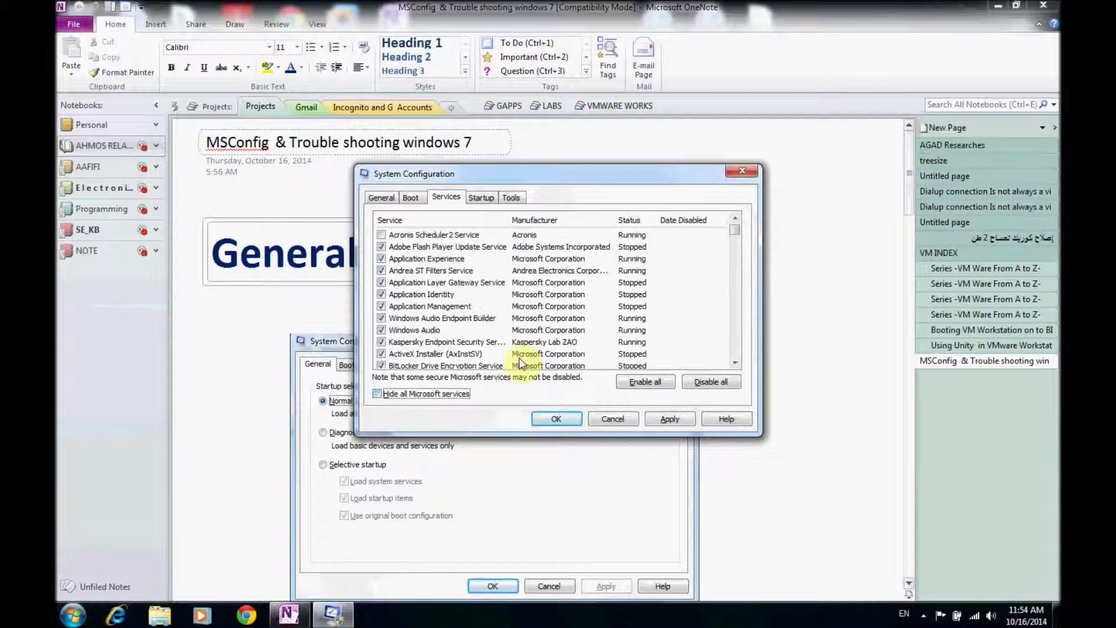
left_click(735, 247)
left_click_drag(734, 247, 724, 319)
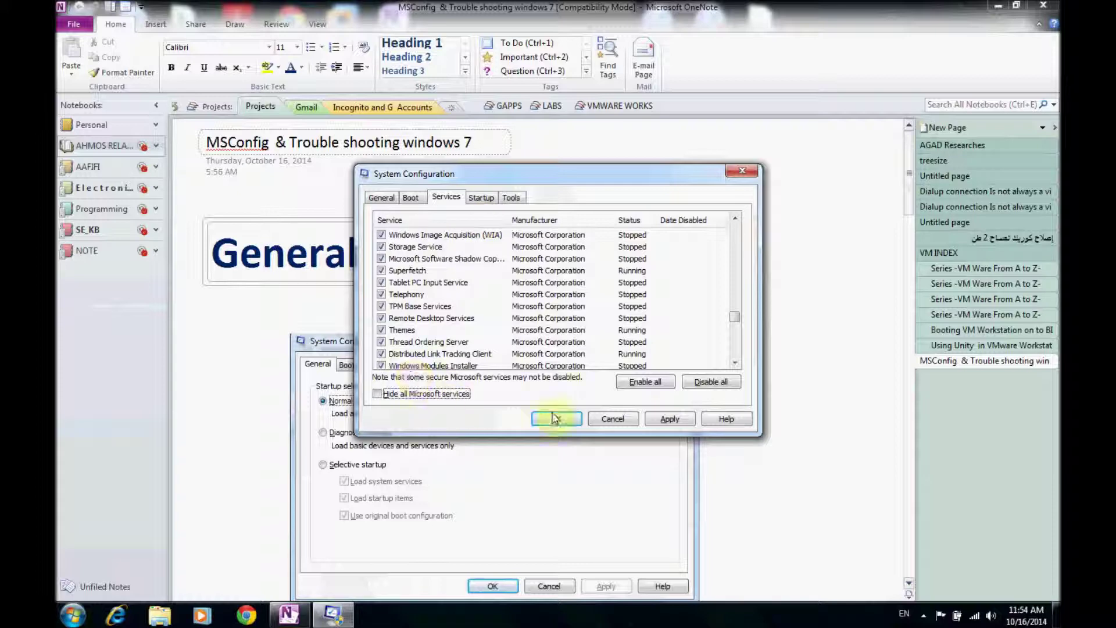
left_click(670, 420)
Switch to the OneNote page and review its notes from the Services section through to the Startup section
left_click(811, 375)
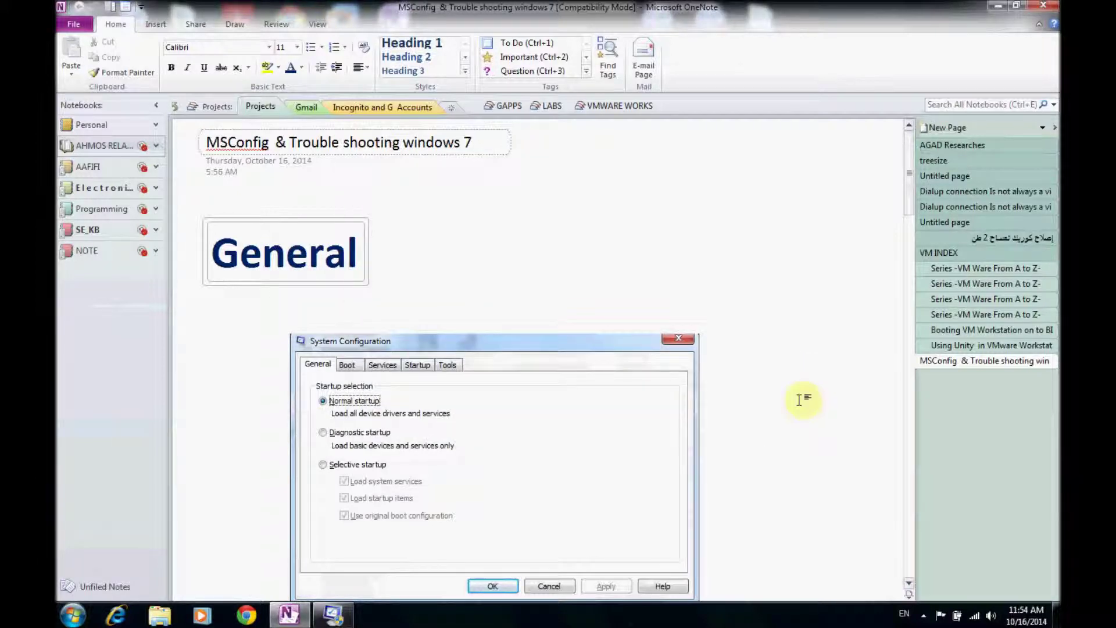
scroll(802, 401, "down", 3)
scroll(805, 410, "down", 12)
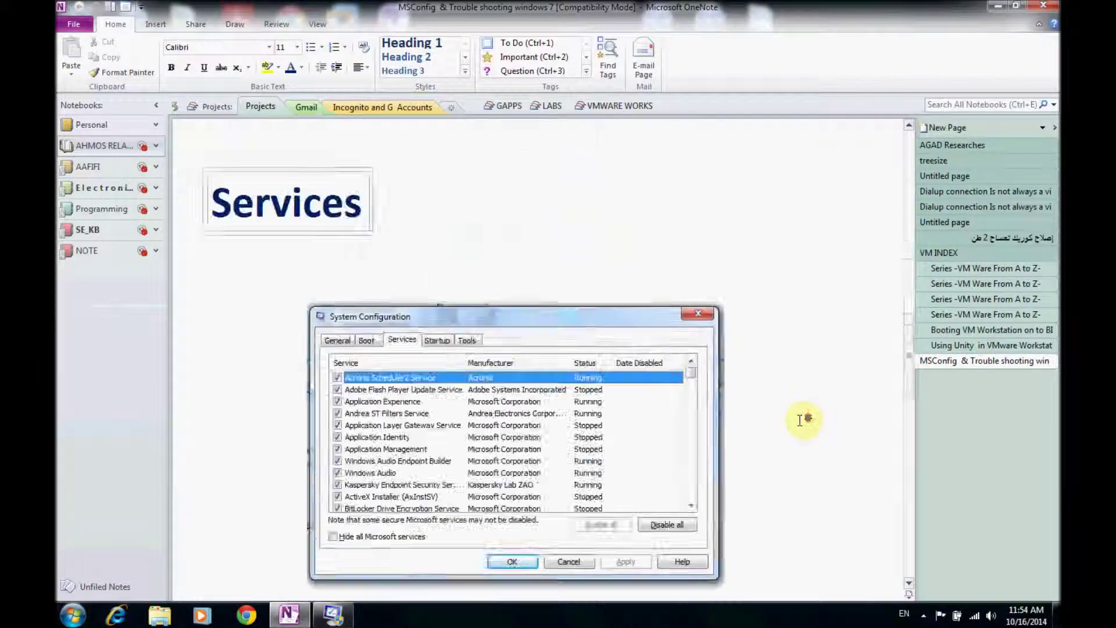
scroll(805, 420, "down", 6)
scroll(804, 420, "up", 3)
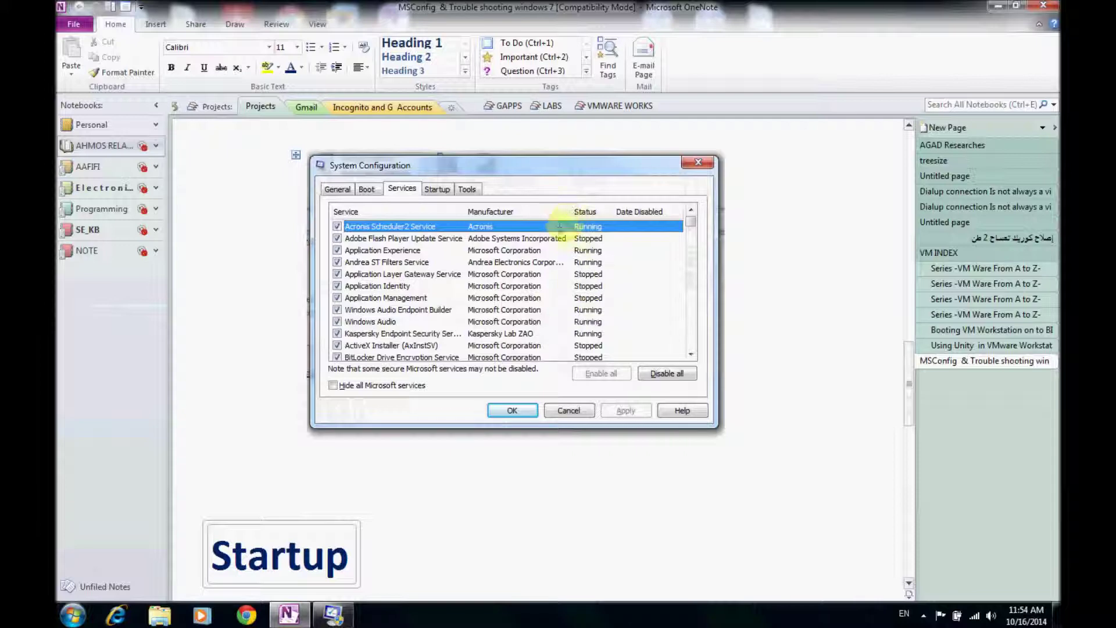
scroll(581, 245, "down", 8)
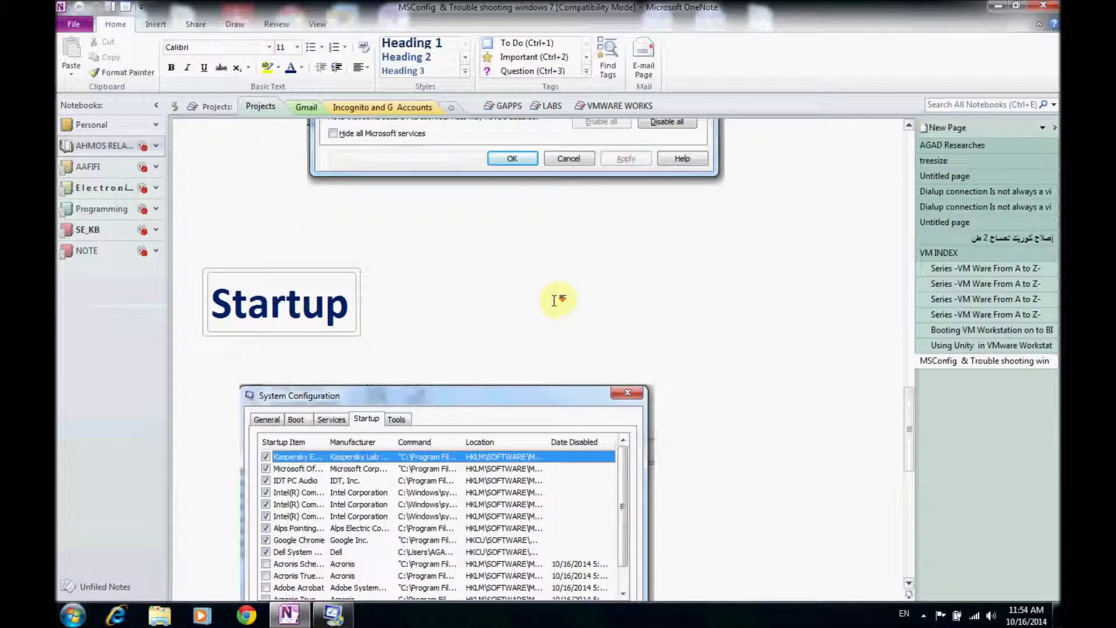
scroll(433, 425, "up", 2)
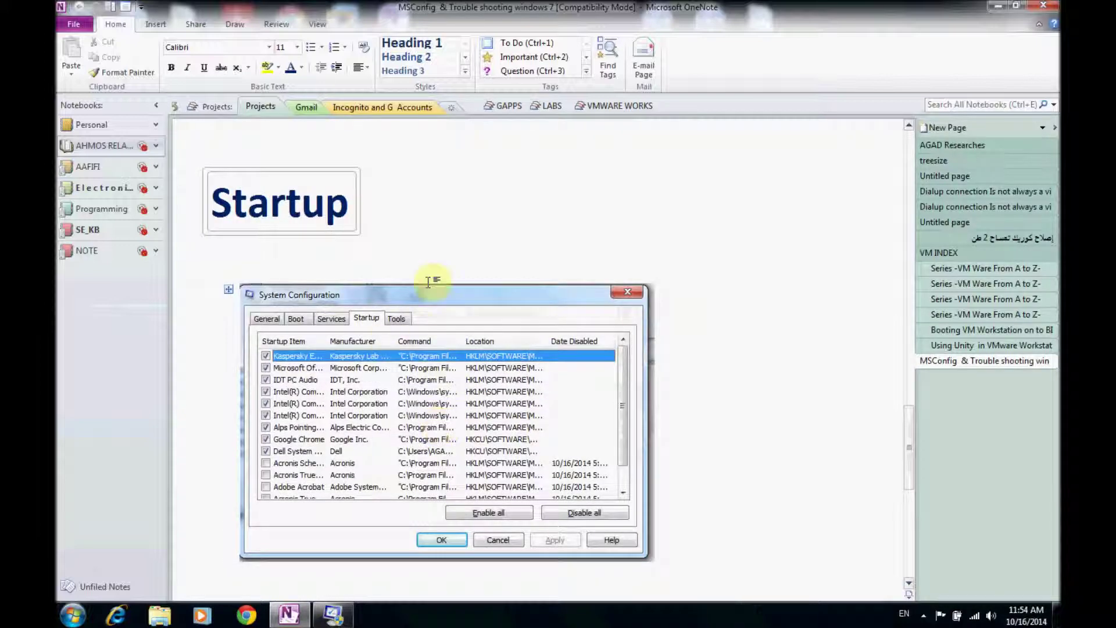
Switch back to System Configuration, show the startup items and widen the Startup Item column to read the full names
left_click(335, 615)
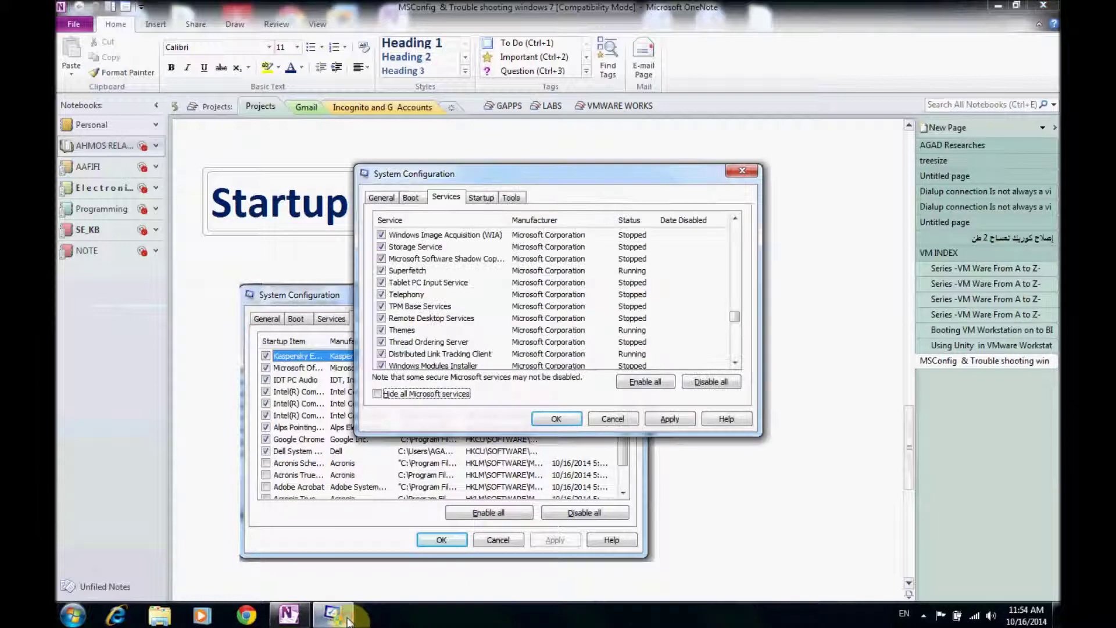
left_click(482, 201)
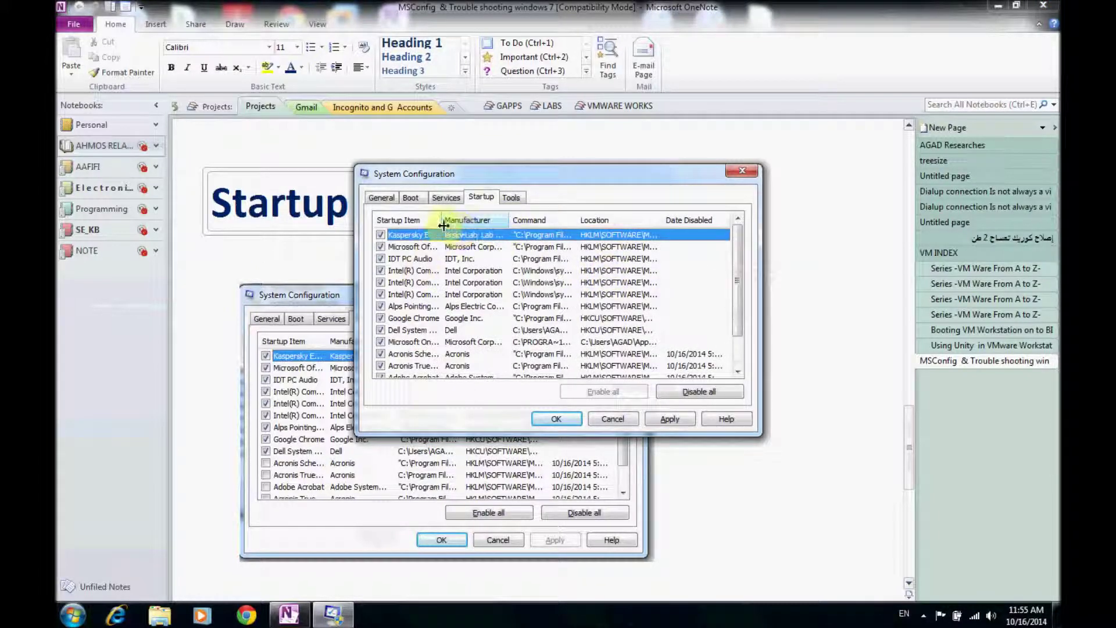
left_click_drag(442, 220, 482, 219)
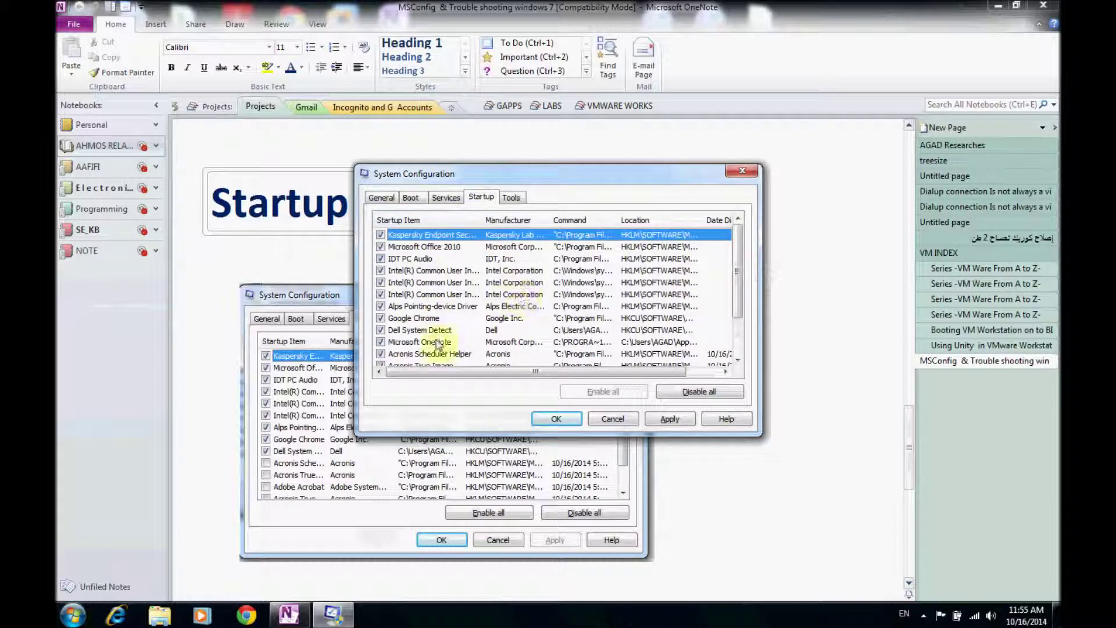
Disable the Acronis Scheduler Helper startup item, apply the change and check the remaining startup items
left_click(386, 354)
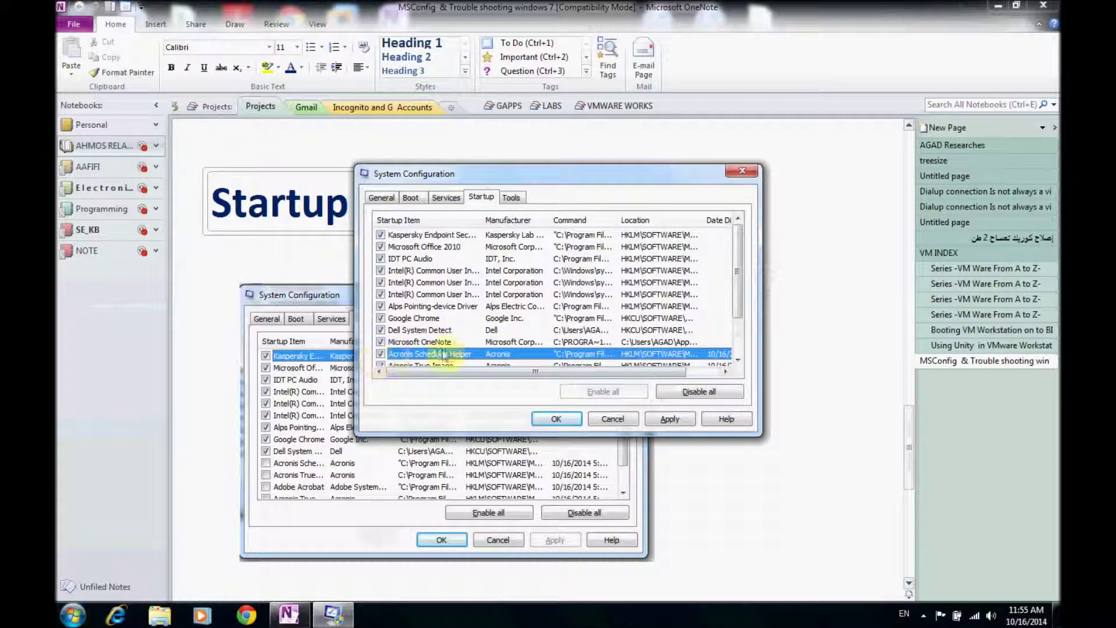
left_click(381, 354)
left_click(670, 419)
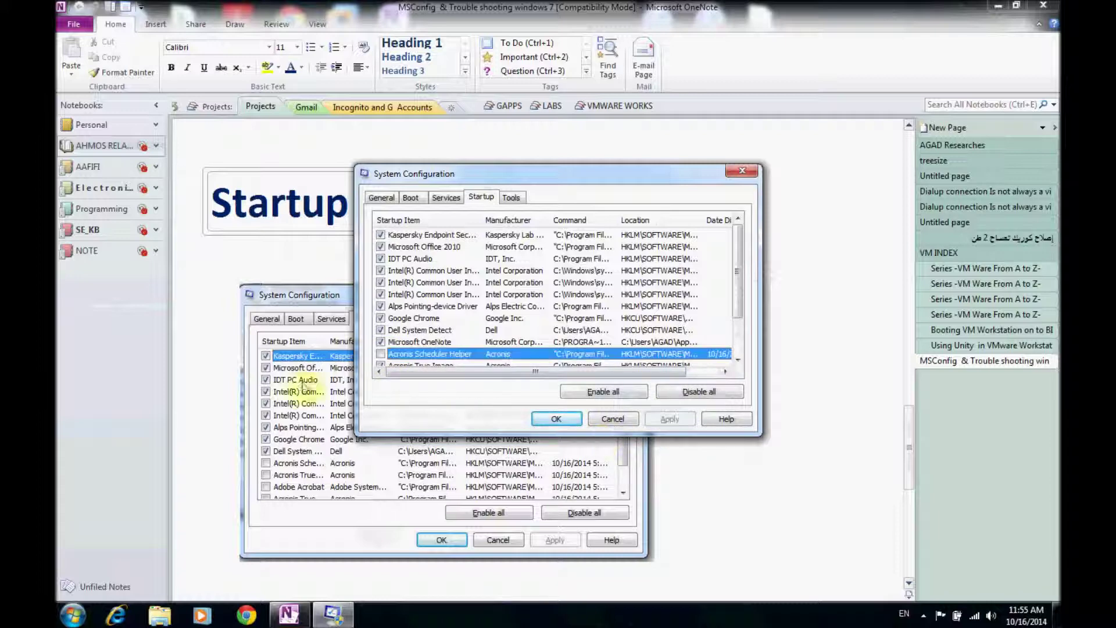
scroll(561, 341, "down", 2)
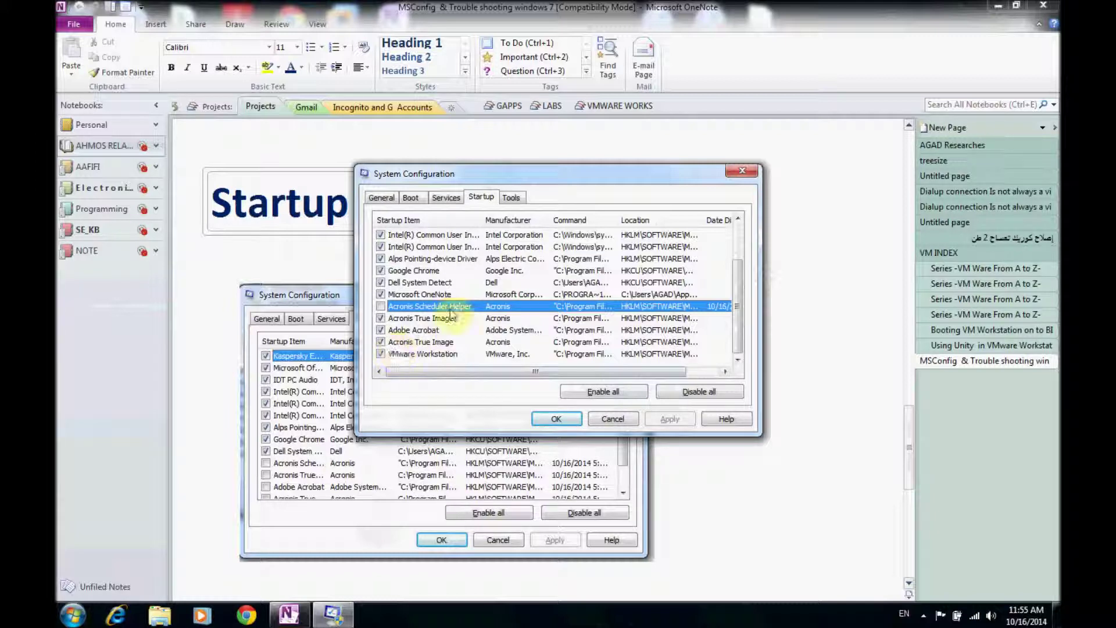
Show the list of system tools, launch About Windows to view the Windows version information, and close it
left_click(512, 199)
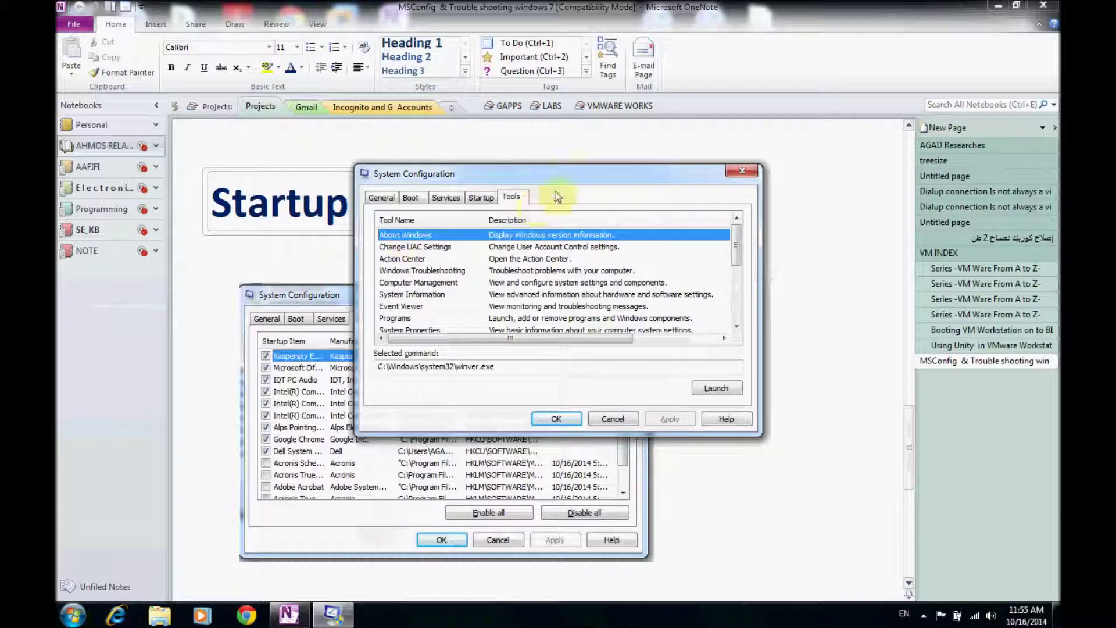
left_click_drag(621, 163, 725, 125)
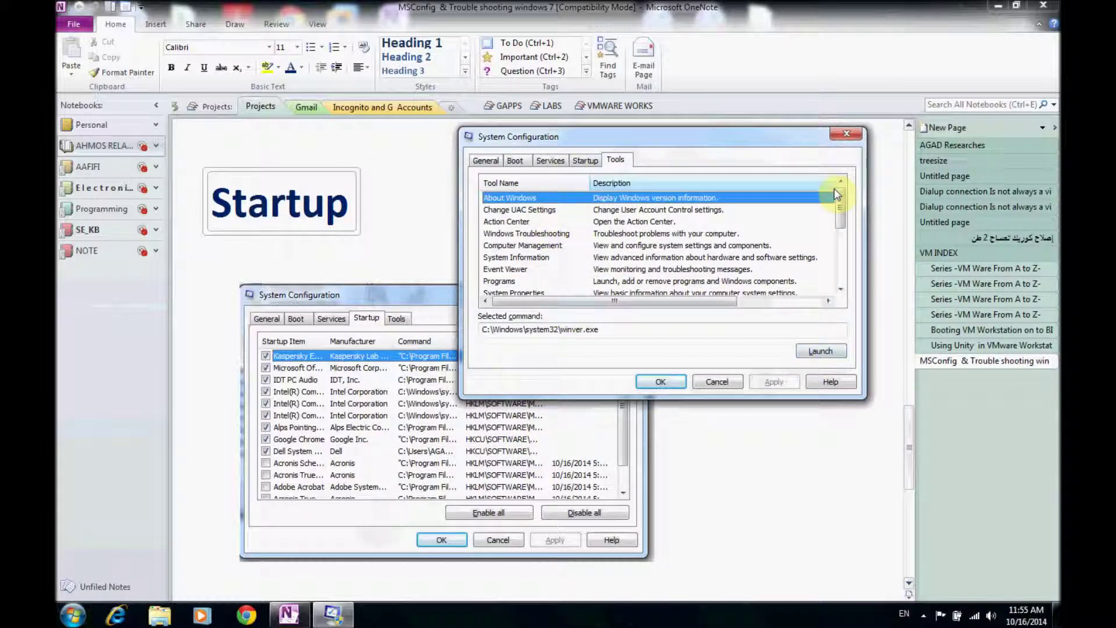
left_click(832, 357)
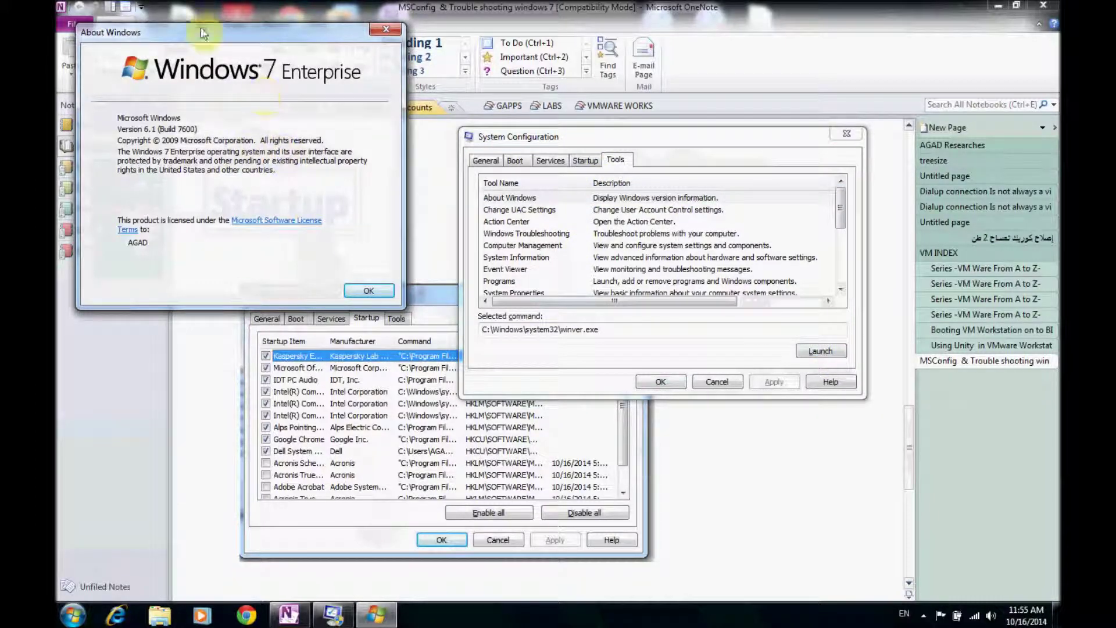
left_click(376, 27)
Launch Change UAC Settings, examine the User Account Control notification level, and cancel without changing it
left_click(521, 210)
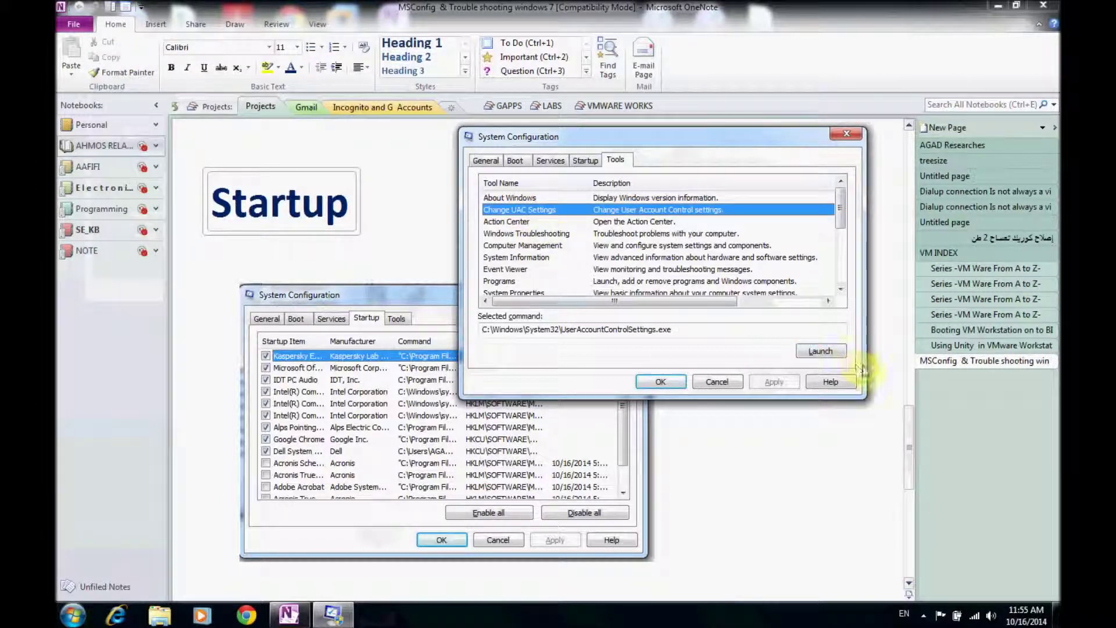
left_click(821, 351)
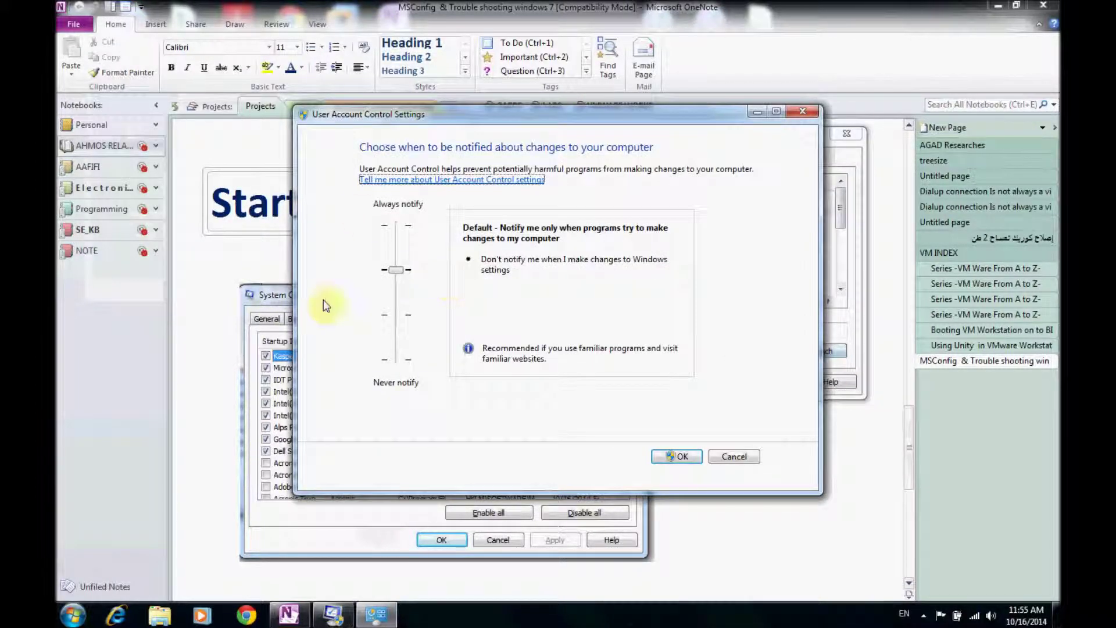
left_click_drag(606, 117, 343, 16)
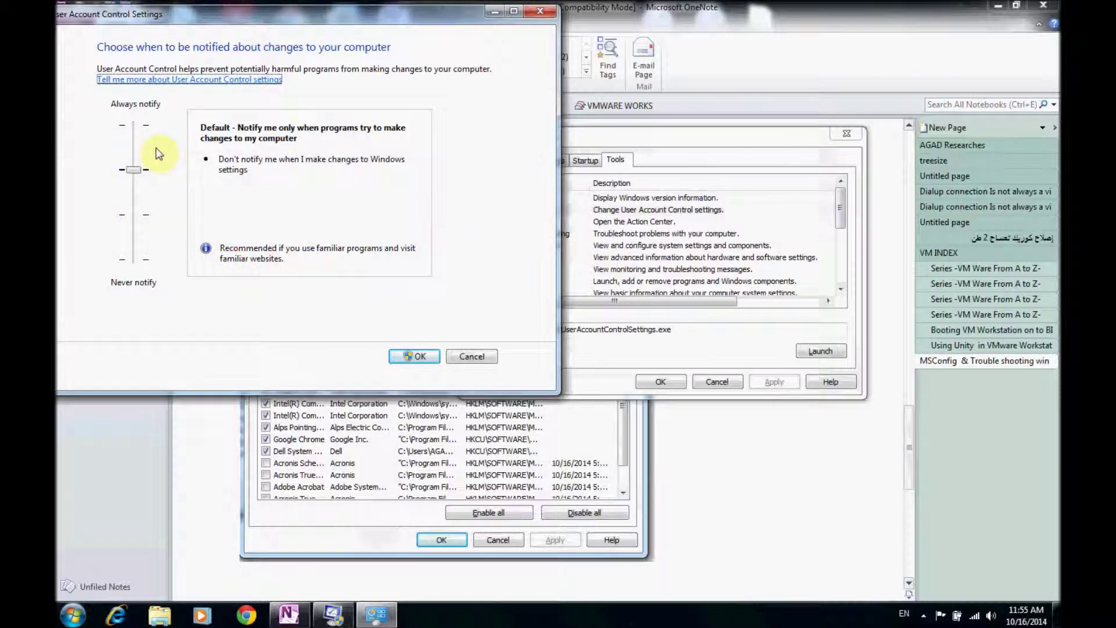
left_click_drag(430, 17, 314, 33)
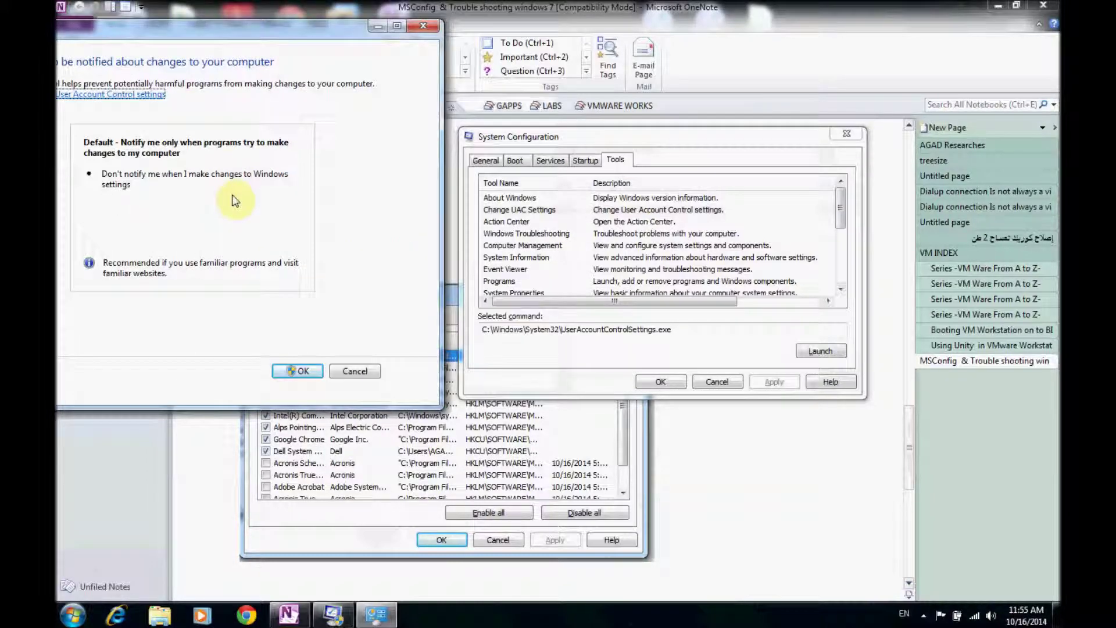
left_click_drag(193, 28, 207, 23)
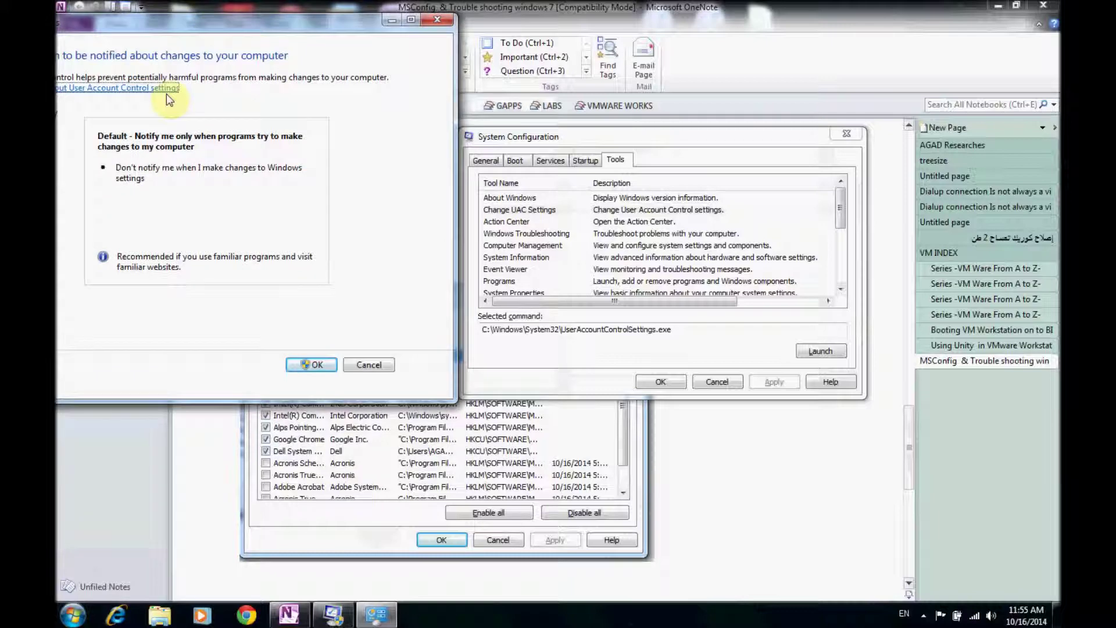
double_click(237, 13)
double_click(773, 12)
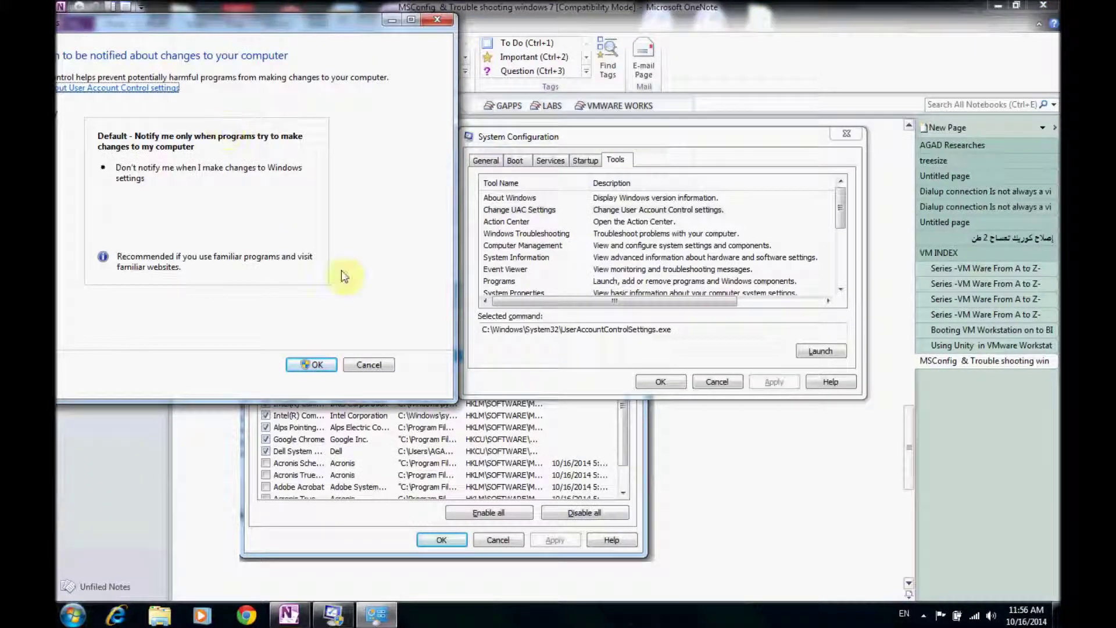
left_click(360, 367)
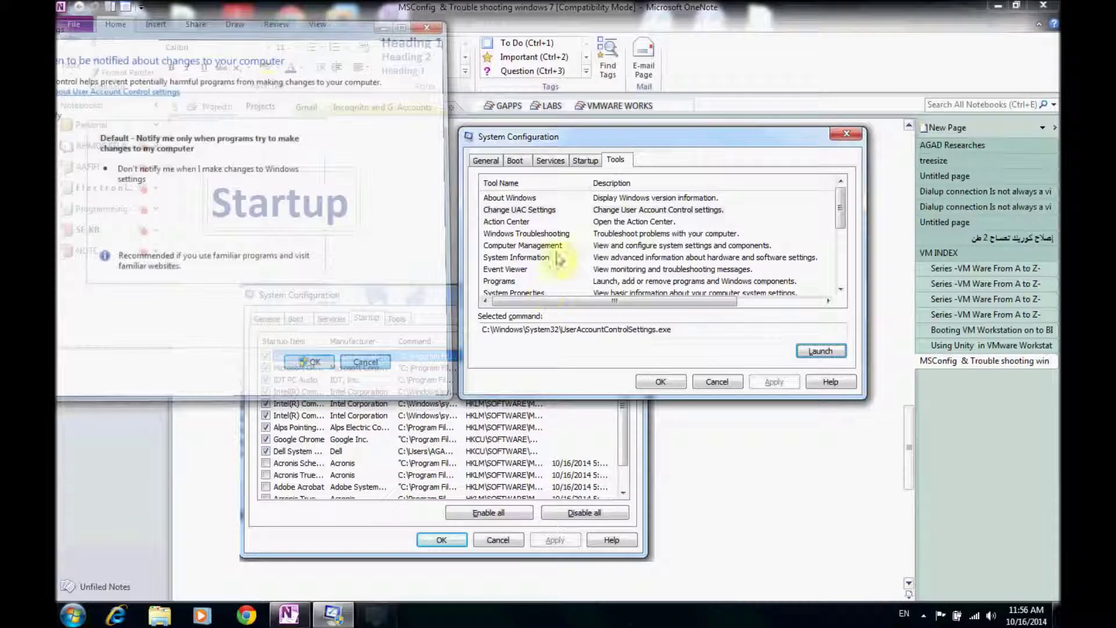
Launch the Action Center, read the message details about installing the fingerprint reader driver, and close the window
left_click(520, 221)
left_click(812, 356)
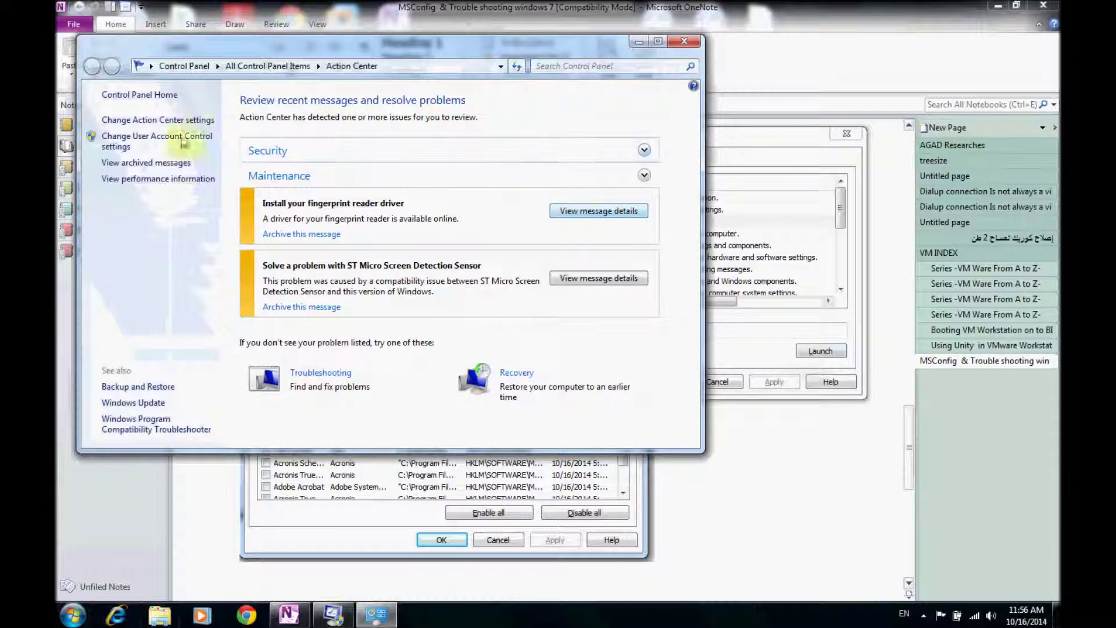
left_click(608, 210)
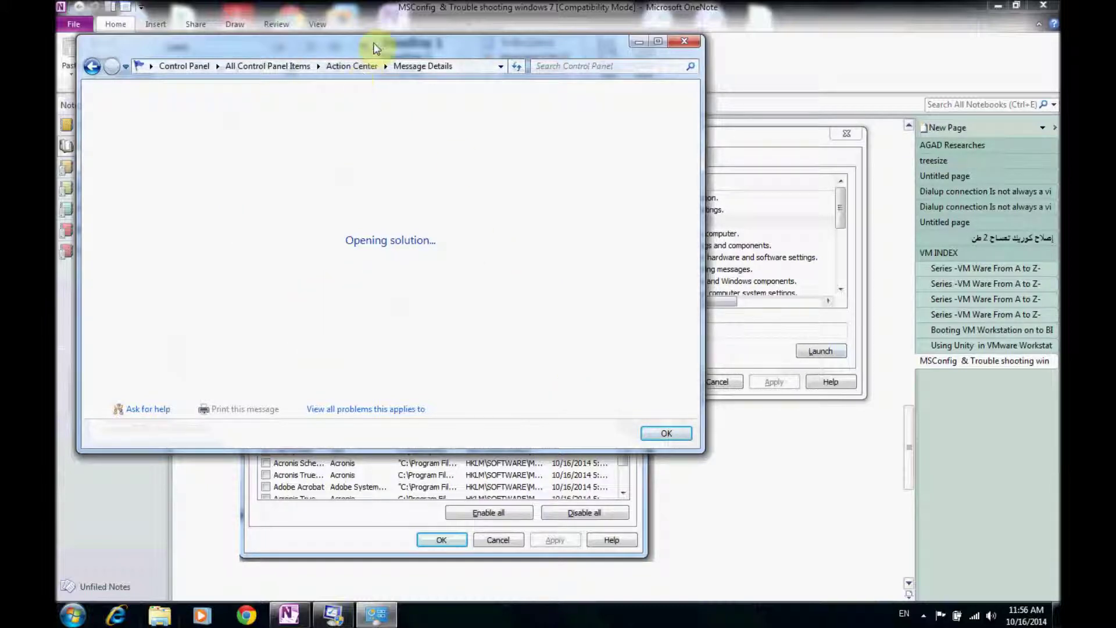
left_click_drag(375, 46, 422, 44)
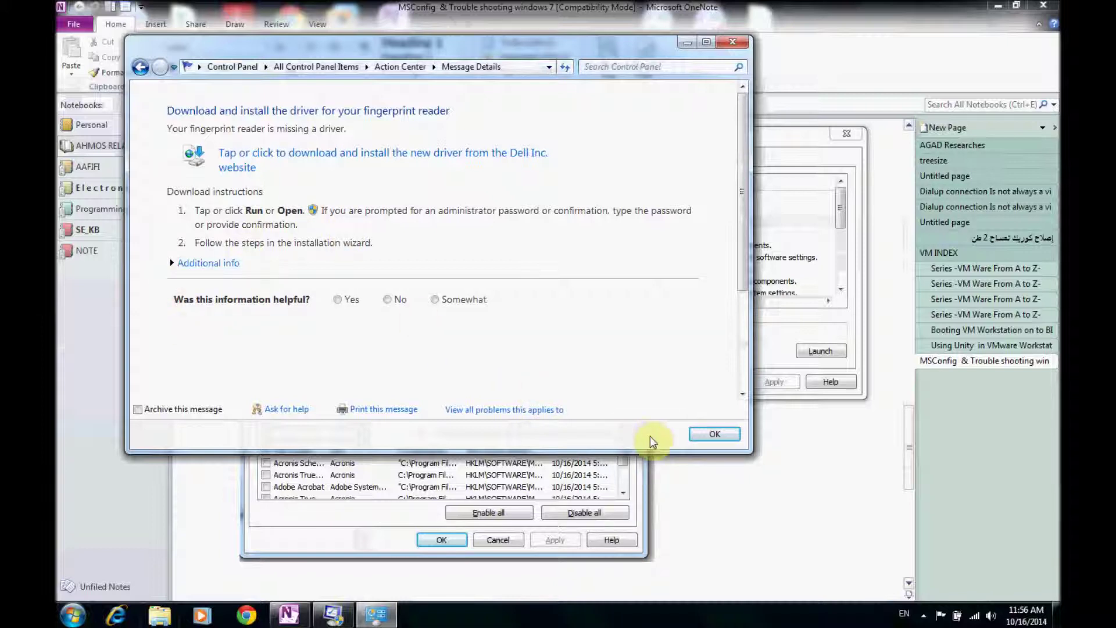
left_click(715, 434)
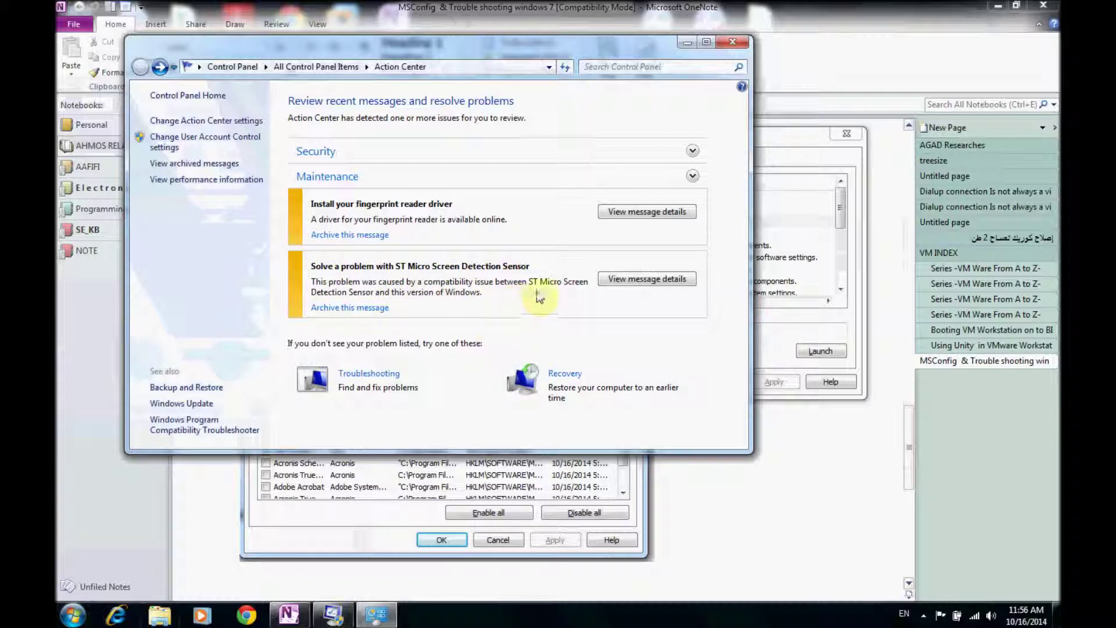
left_click(733, 43)
Select the Windows Troubleshooting tool, view the matching Troubleshooting page through the Control Panel, and close it
left_click(538, 234)
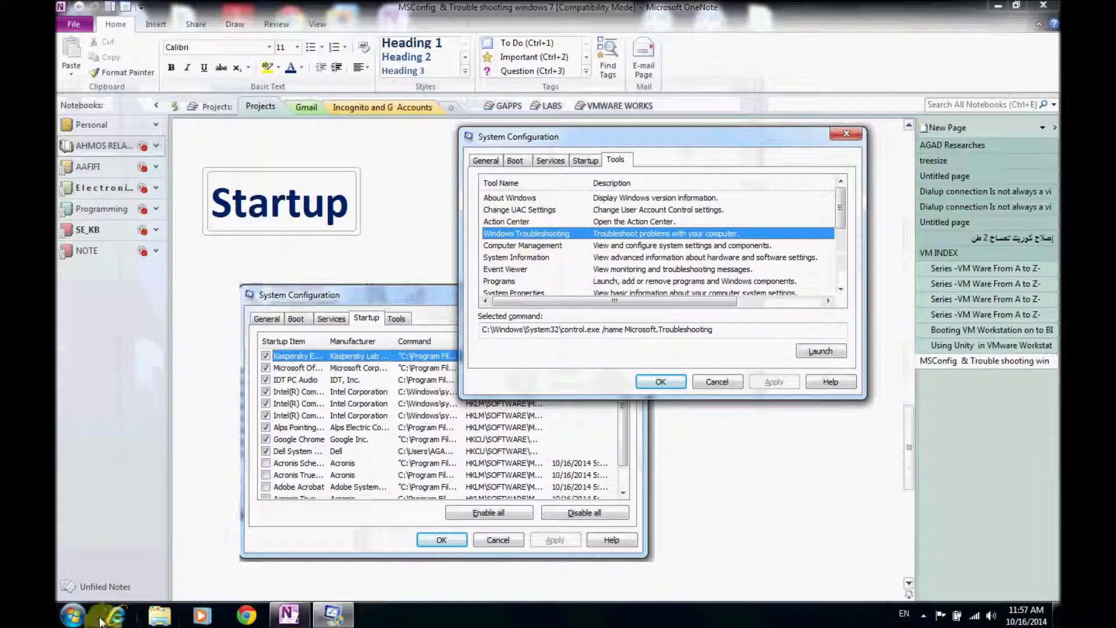
left_click(75, 617)
left_click(291, 437)
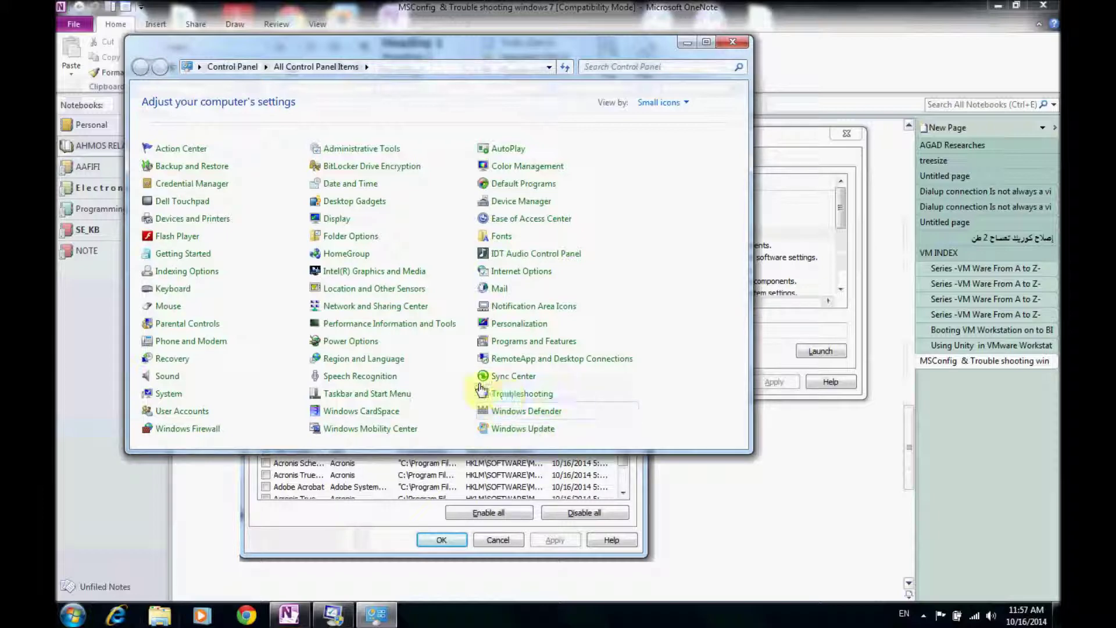
left_click(522, 391)
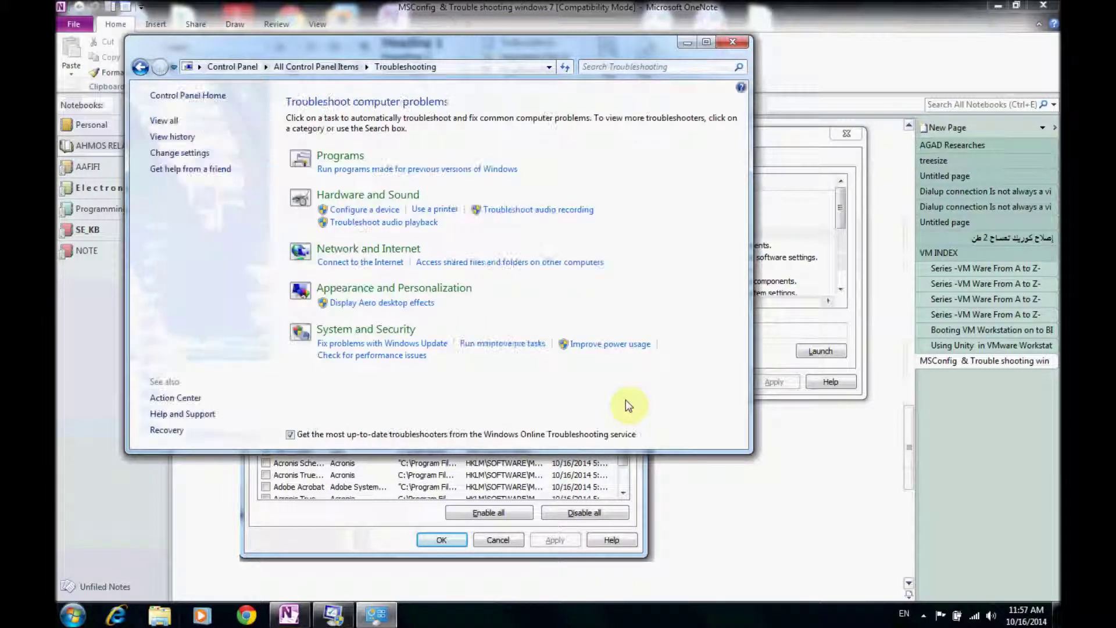
left_click(728, 41)
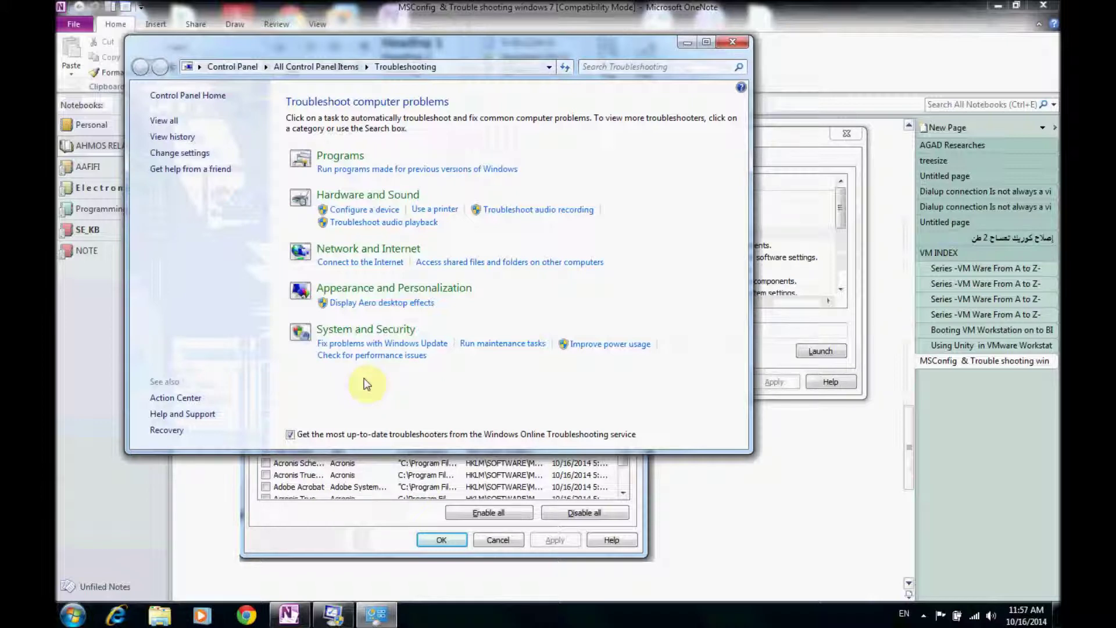
Show all troubleshooters on the Troubleshooting page and run the Performance troubleshooter
left_click(164, 122)
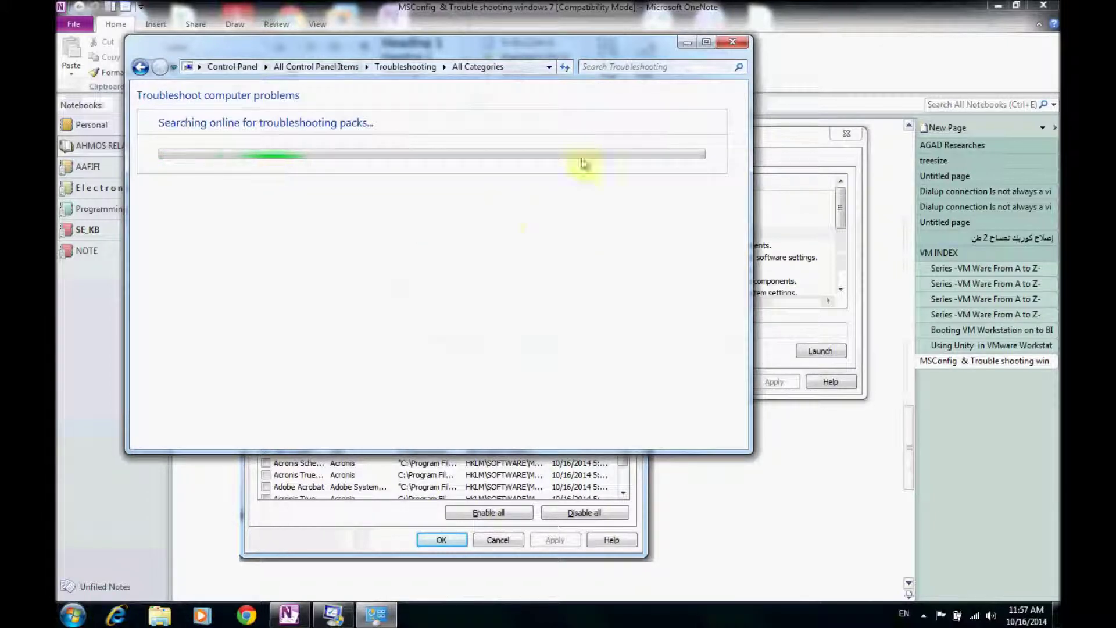
left_click_drag(558, 44, 628, 8)
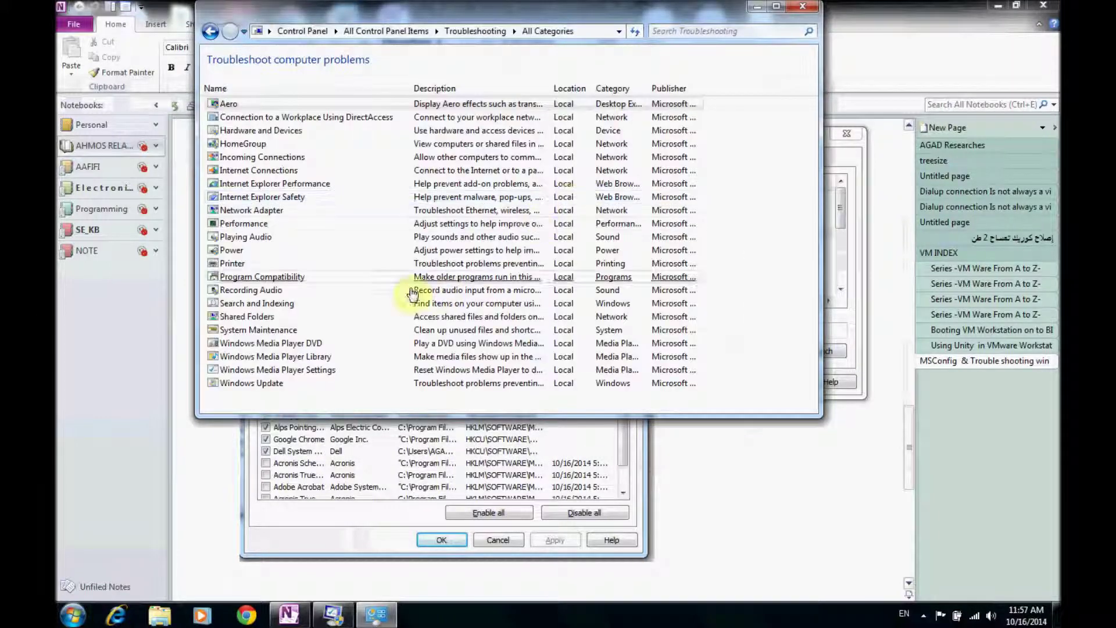
left_click(244, 222)
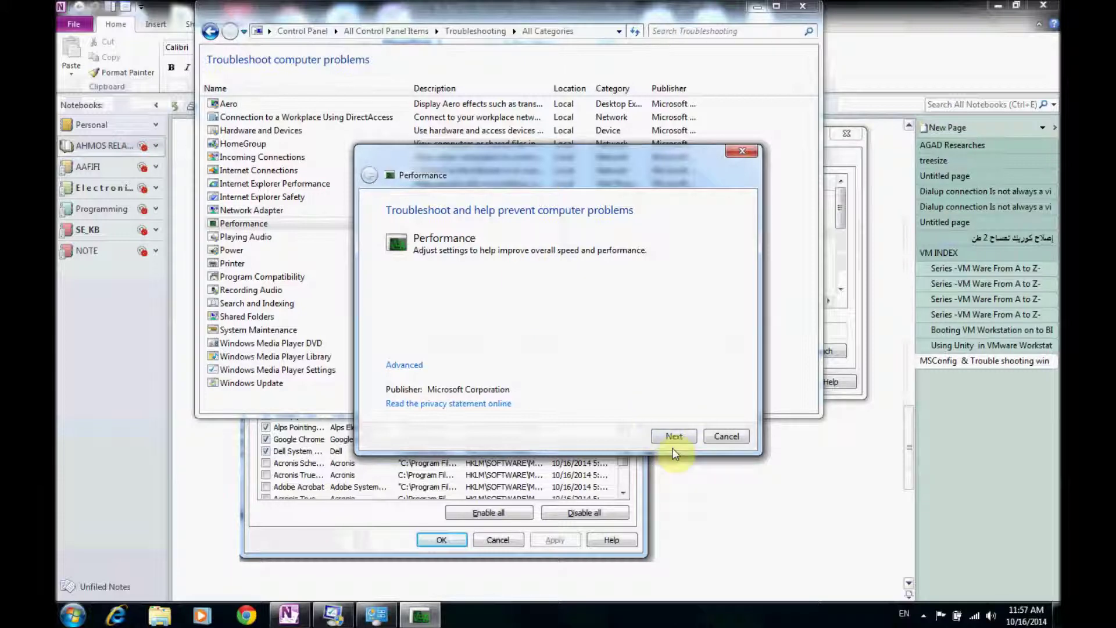
left_click(674, 441)
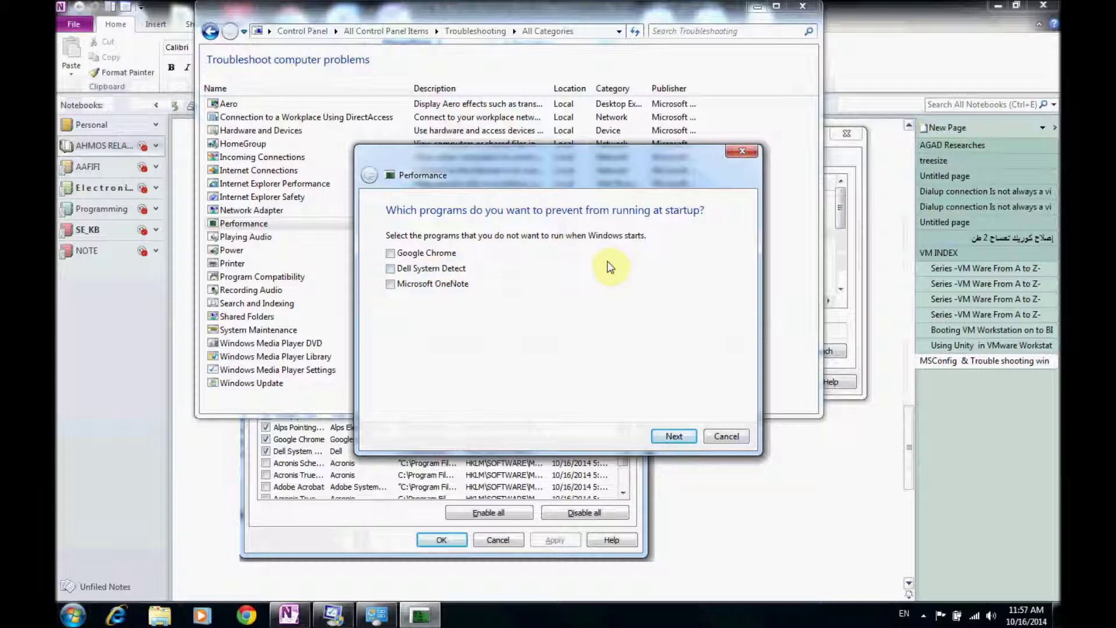
Choose Dell System Detect as the program to prevent from running at startup and continue the Performance troubleshooter
left_click(844, 157)
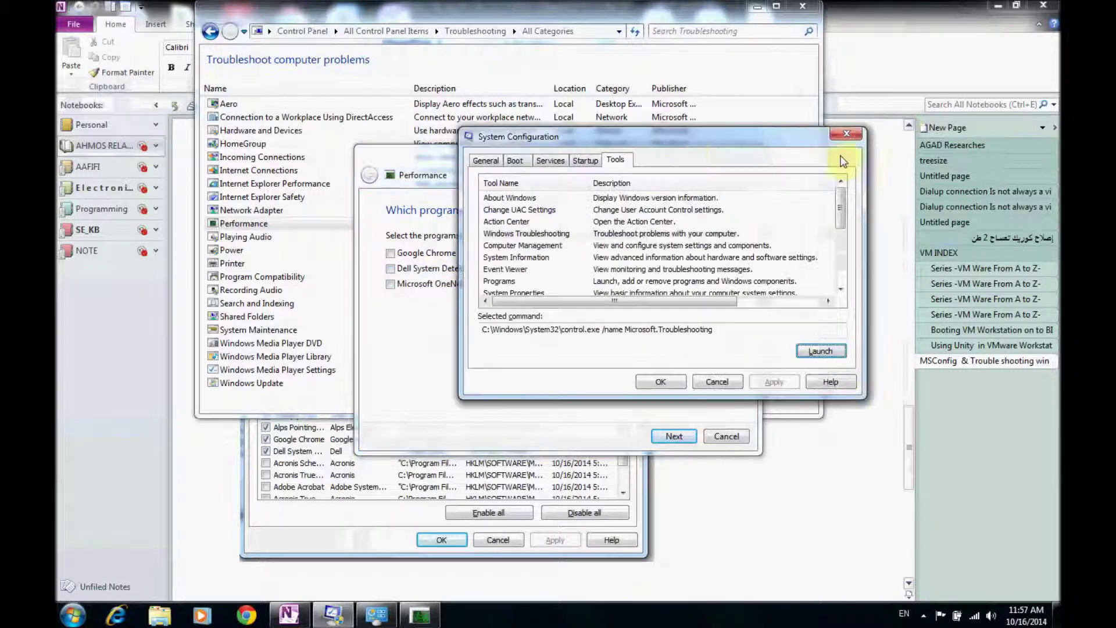
left_click(428, 165)
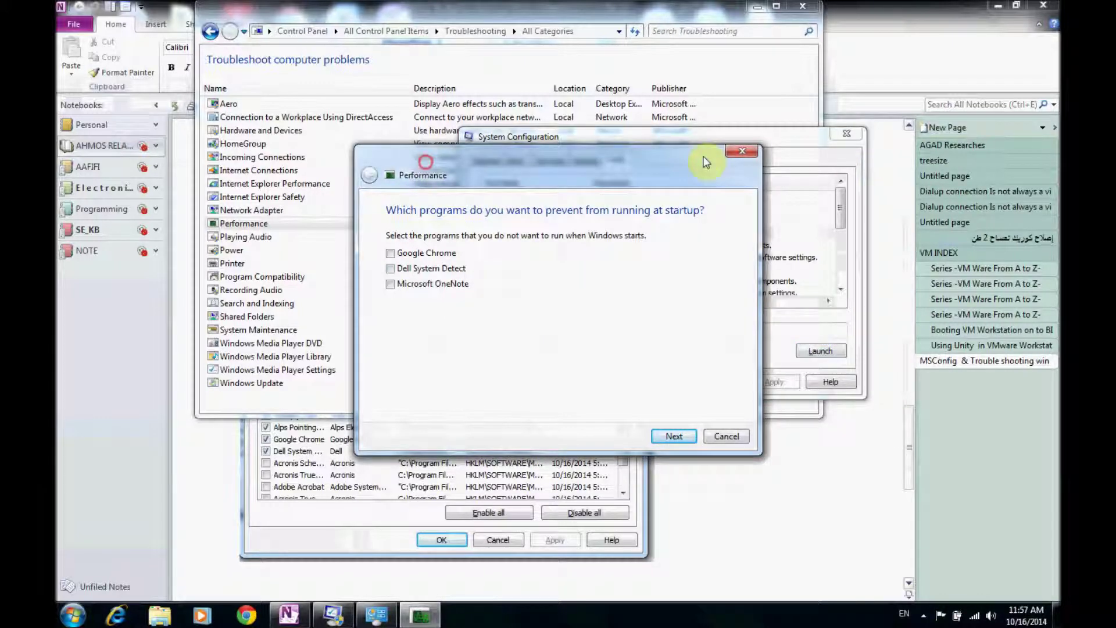
left_click(390, 271)
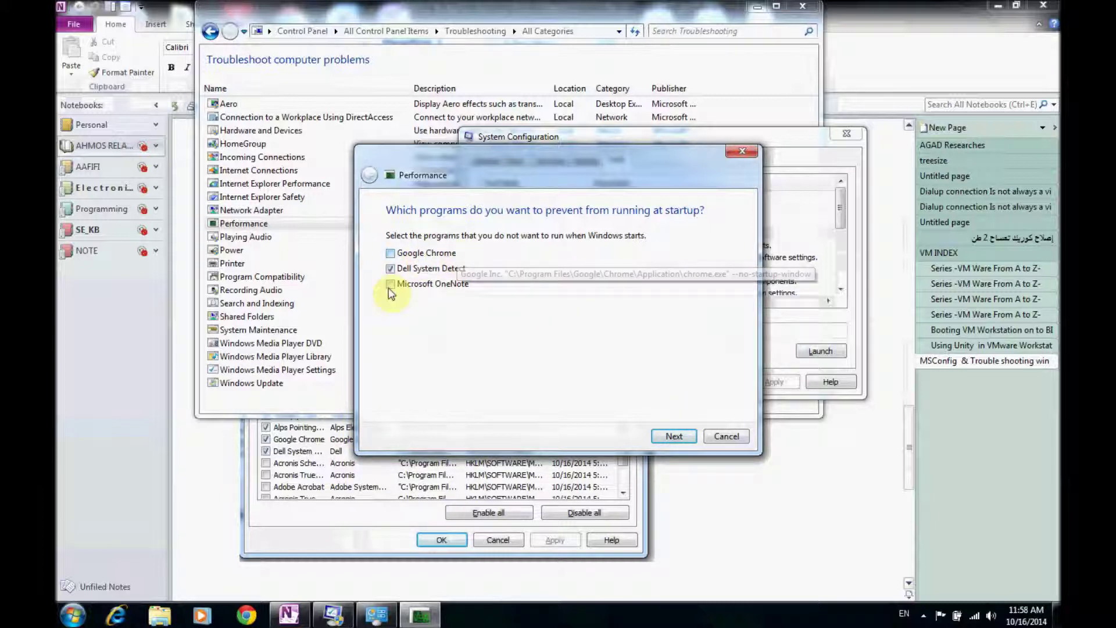
left_click(671, 441)
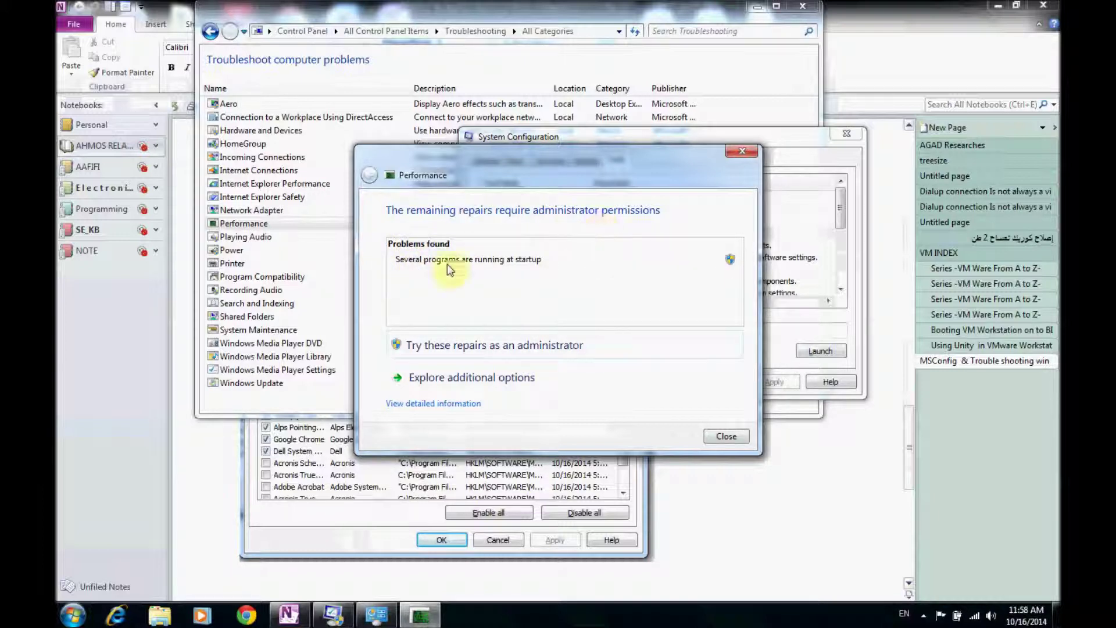
Try the performance repairs as administrator with Adobe Acrobat prevented from running at startup, then view the additional options and close Troubleshooting
left_click(535, 349)
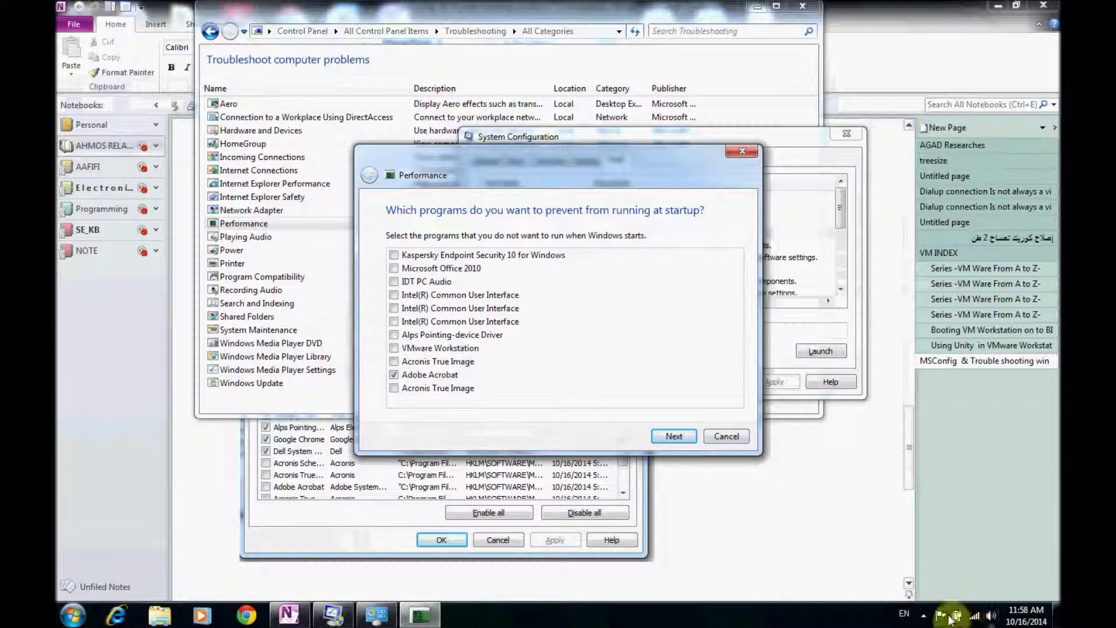
left_click(670, 437)
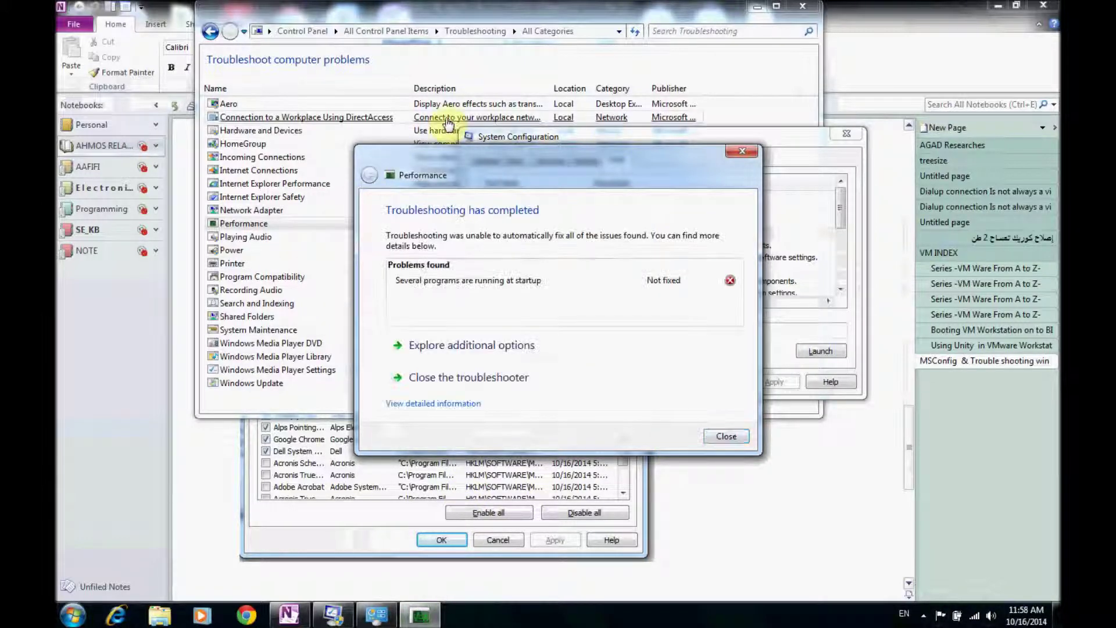
left_click(542, 346)
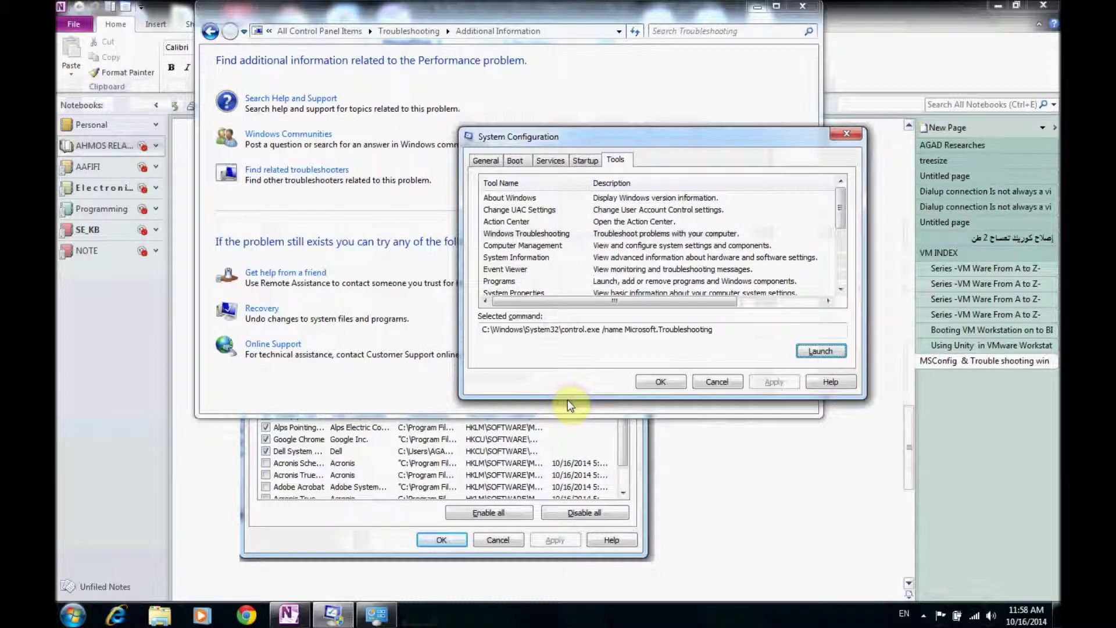
left_click(815, 12)
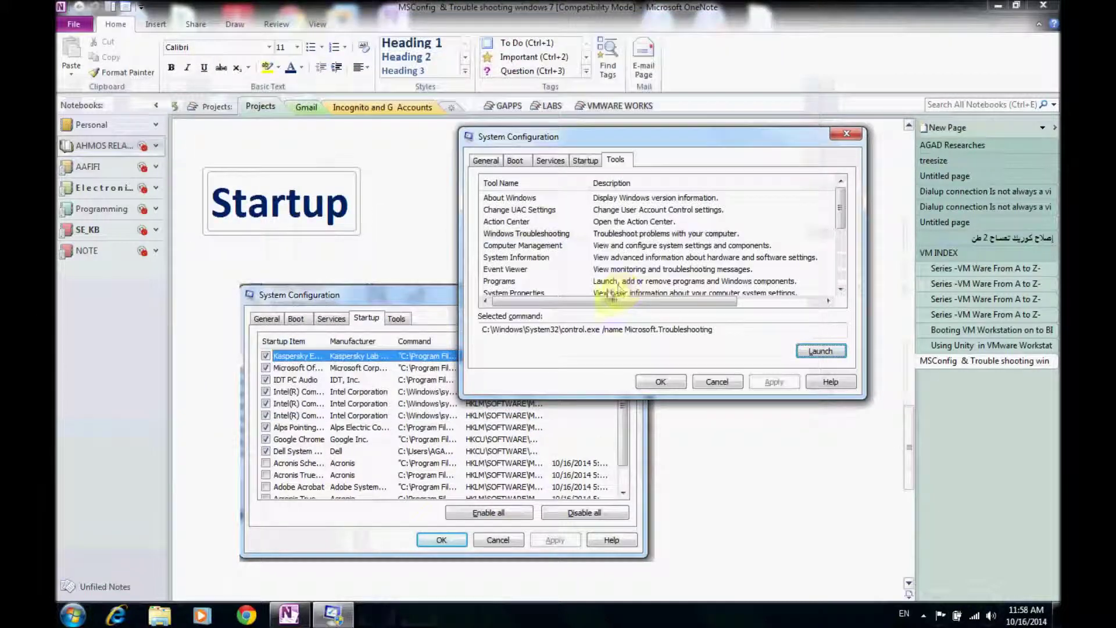
Relaunch Windows Troubleshooting from System Configuration, run the Power troubleshooter from the full list, and close its results
left_click(821, 350)
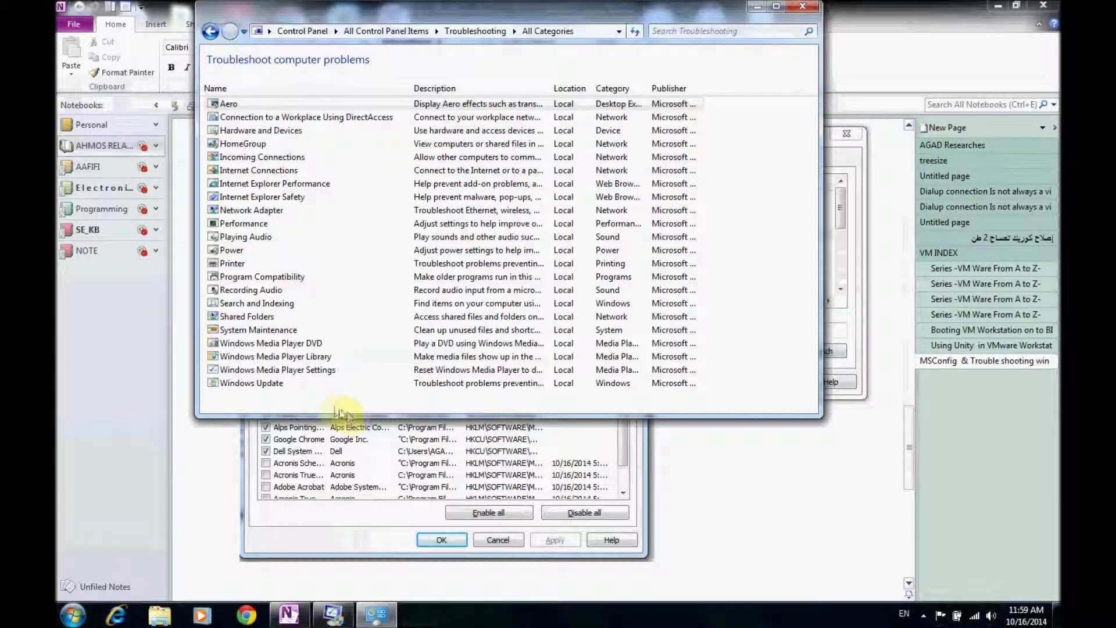
left_click(352, 251)
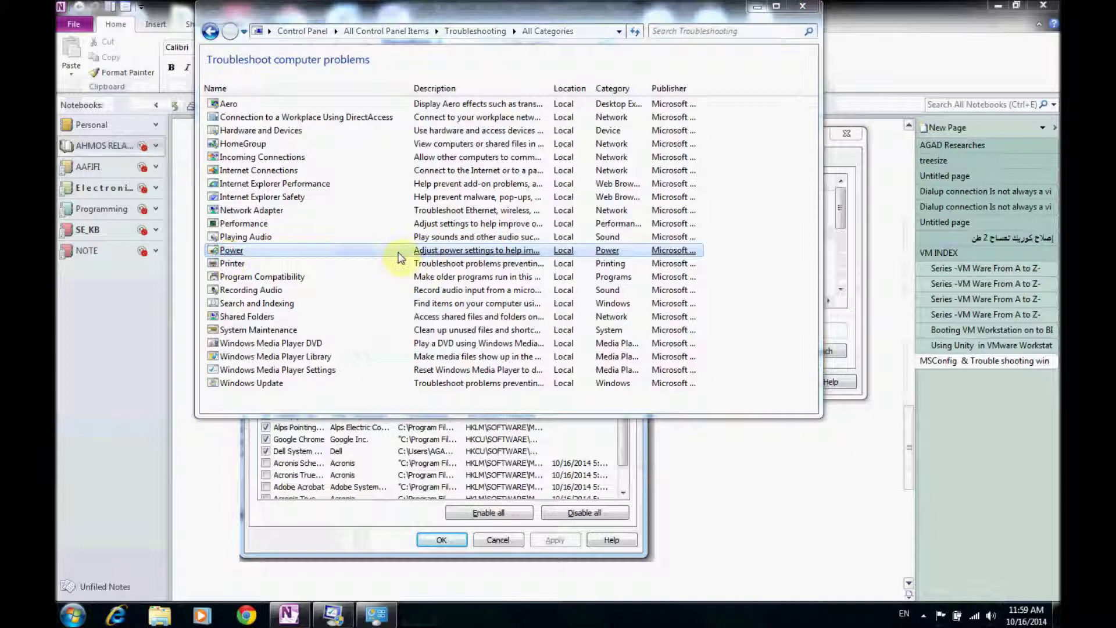
left_click(674, 436)
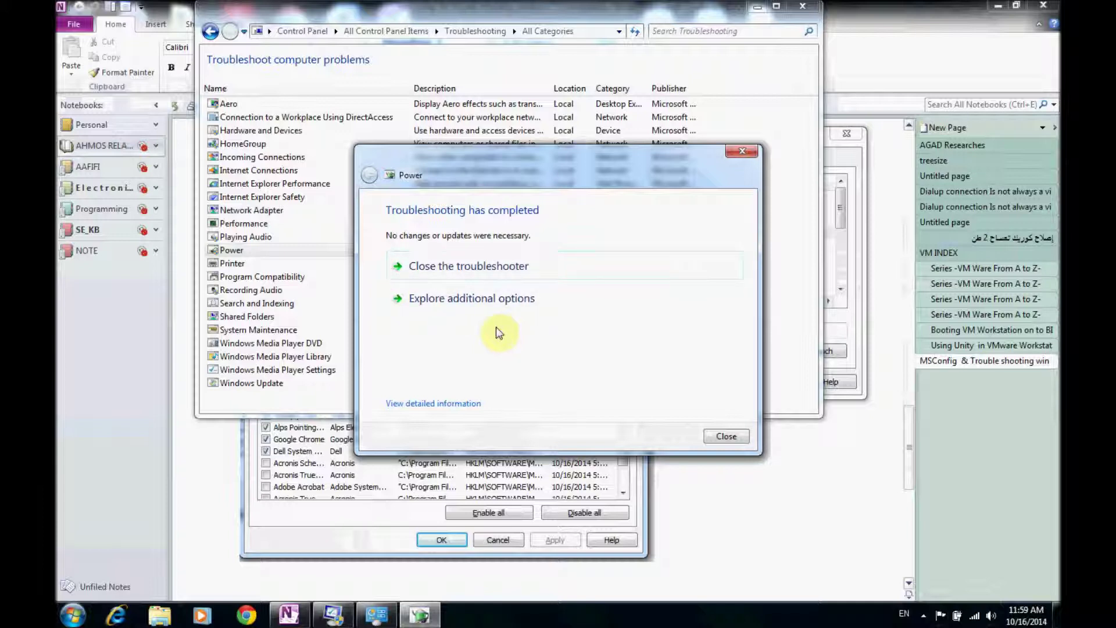
left_click(734, 440)
Rerun the Power troubleshooter with automatic repairs turned off, view its additional options, and close the window
left_click(239, 254)
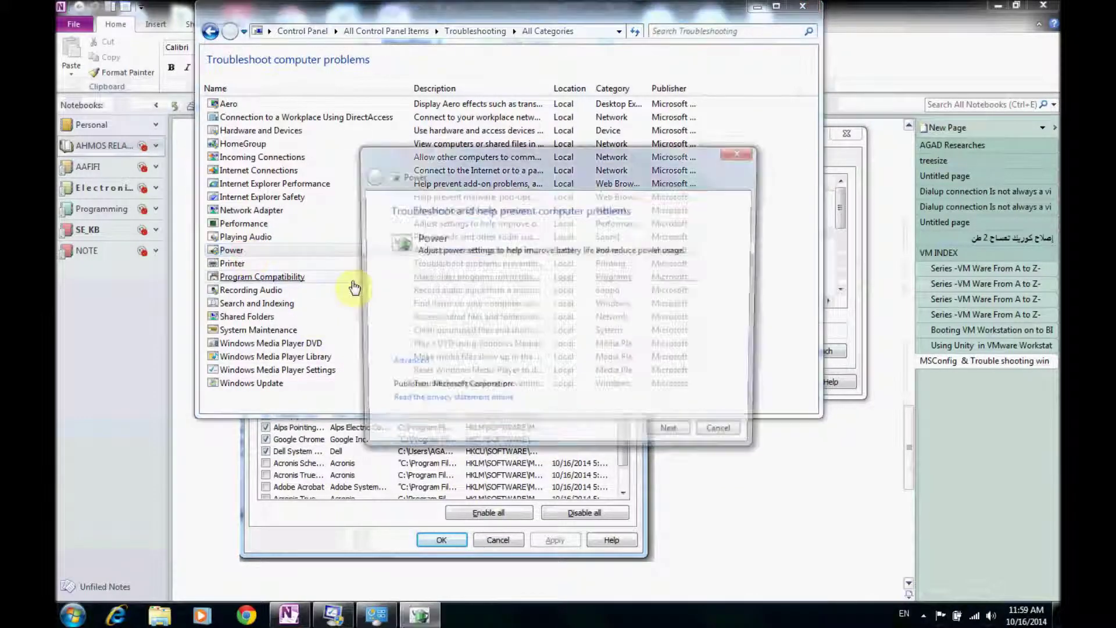
left_click(410, 365)
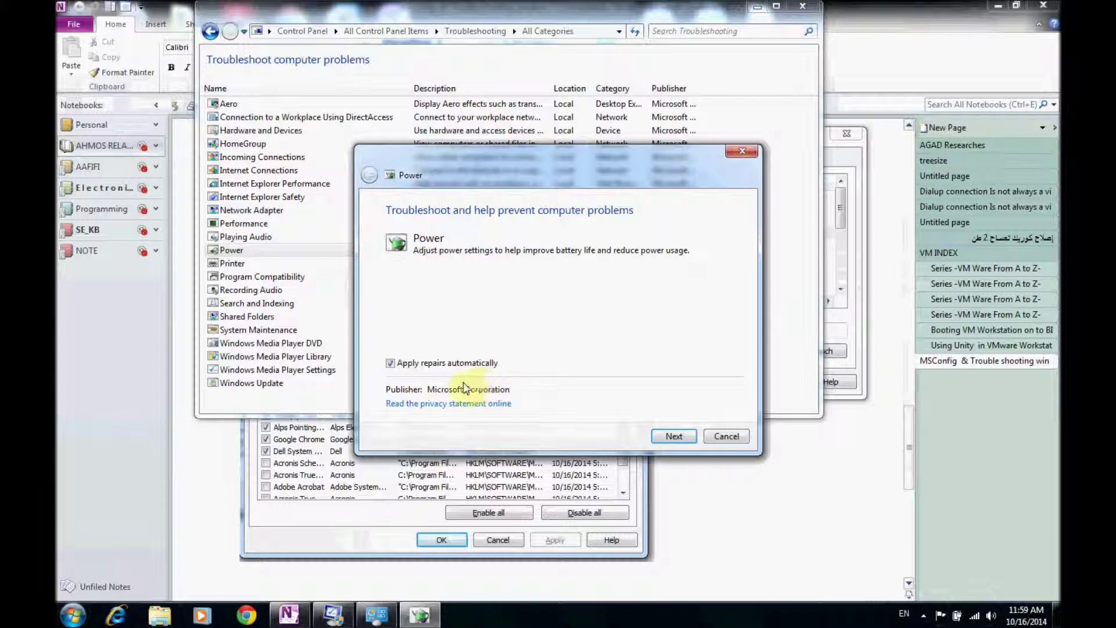
left_click(405, 365)
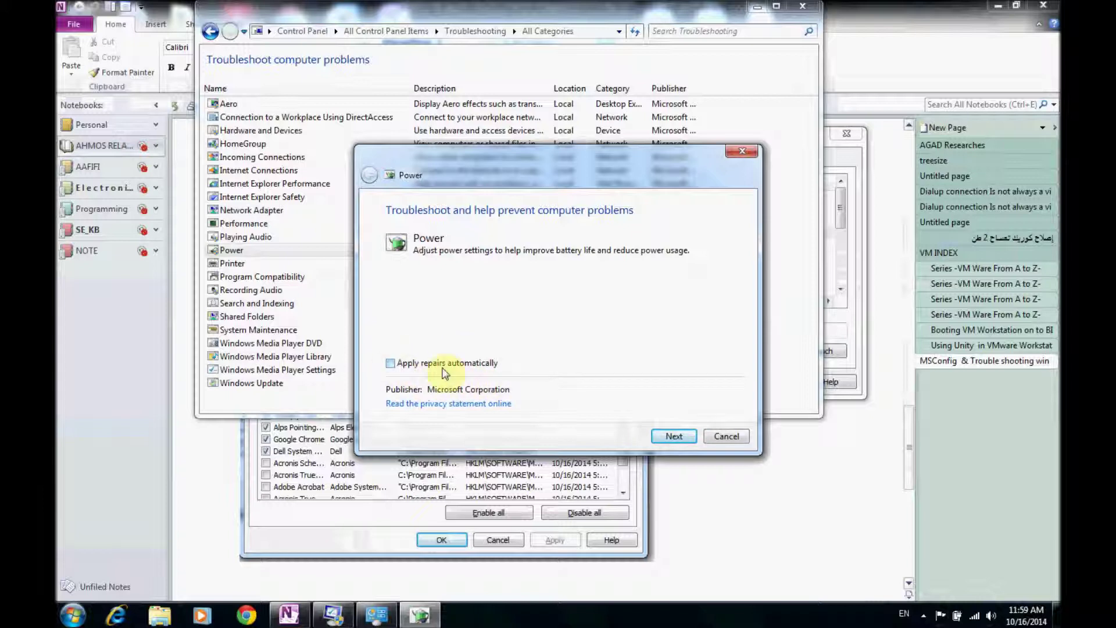
left_click(675, 436)
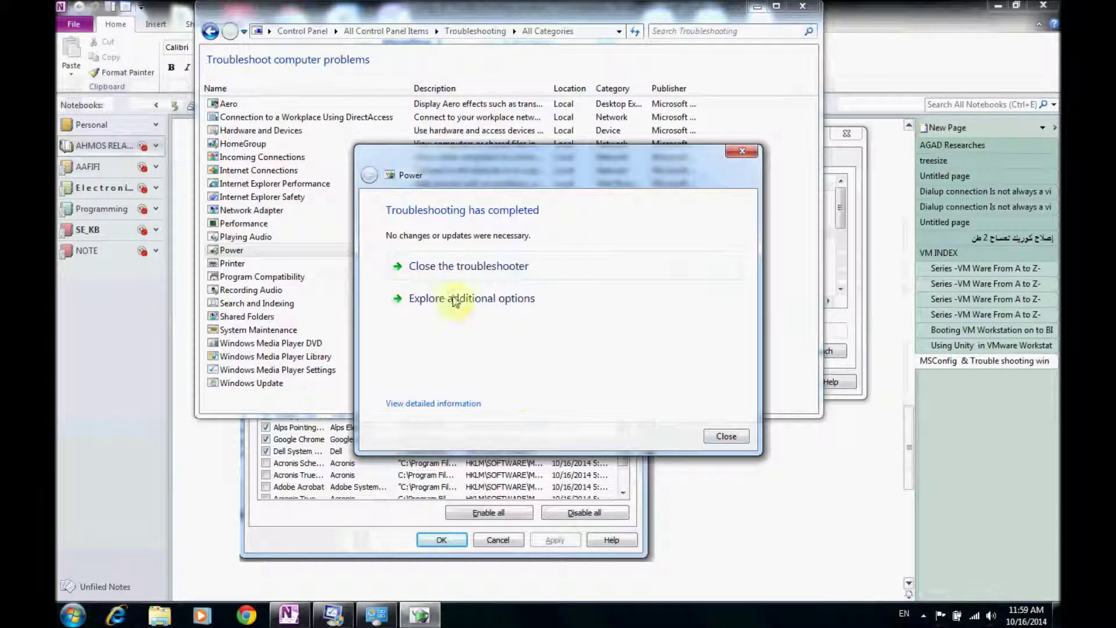
left_click(457, 301)
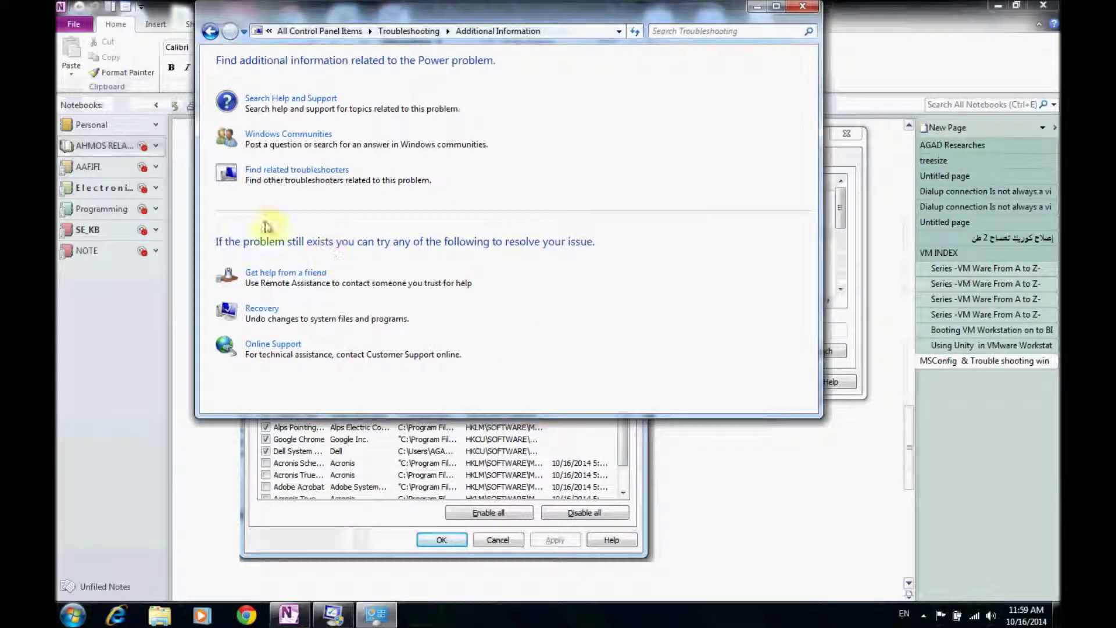
left_click(804, 6)
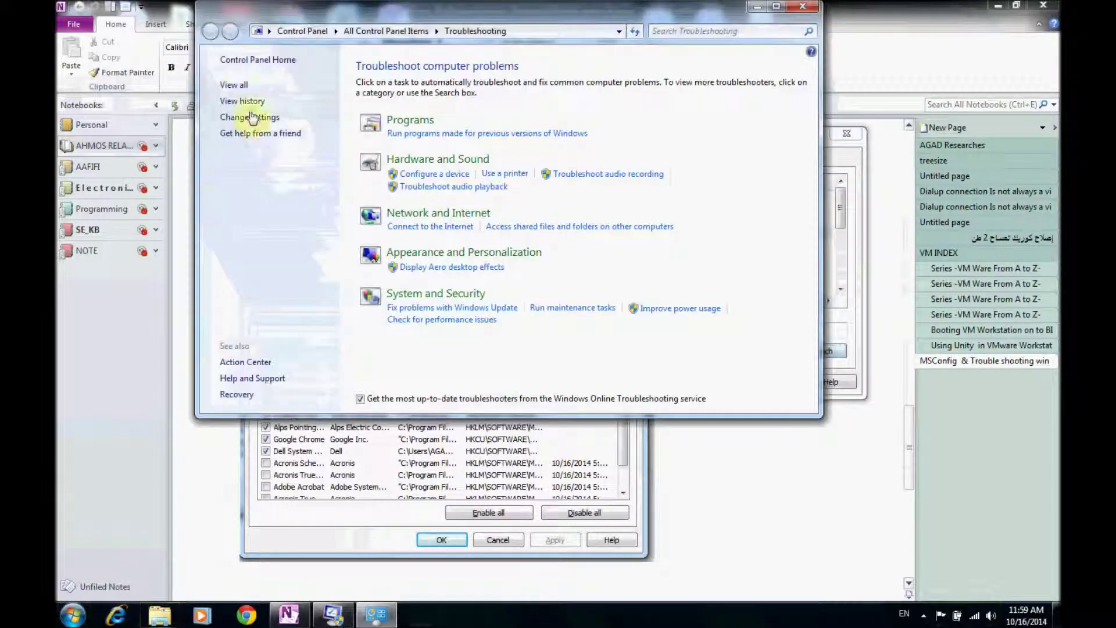
Run the Hardware and Devices troubleshooter and apply the driver fixes for the Broadcom USH w/swipe sensor and the unknown device
left_click(238, 85)
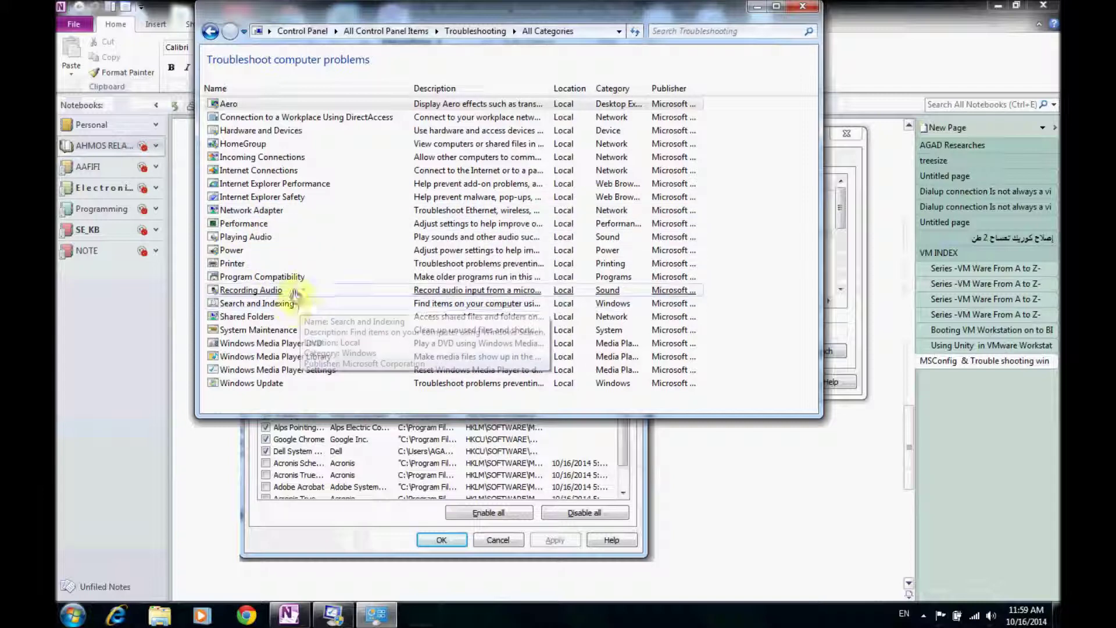
left_click(273, 130)
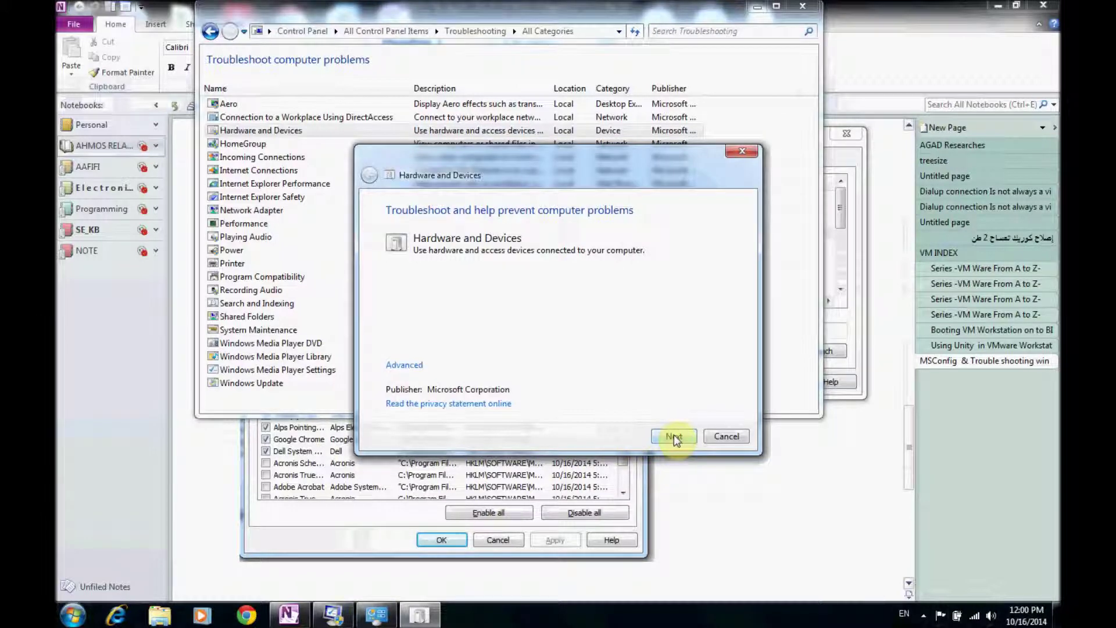
left_click(673, 435)
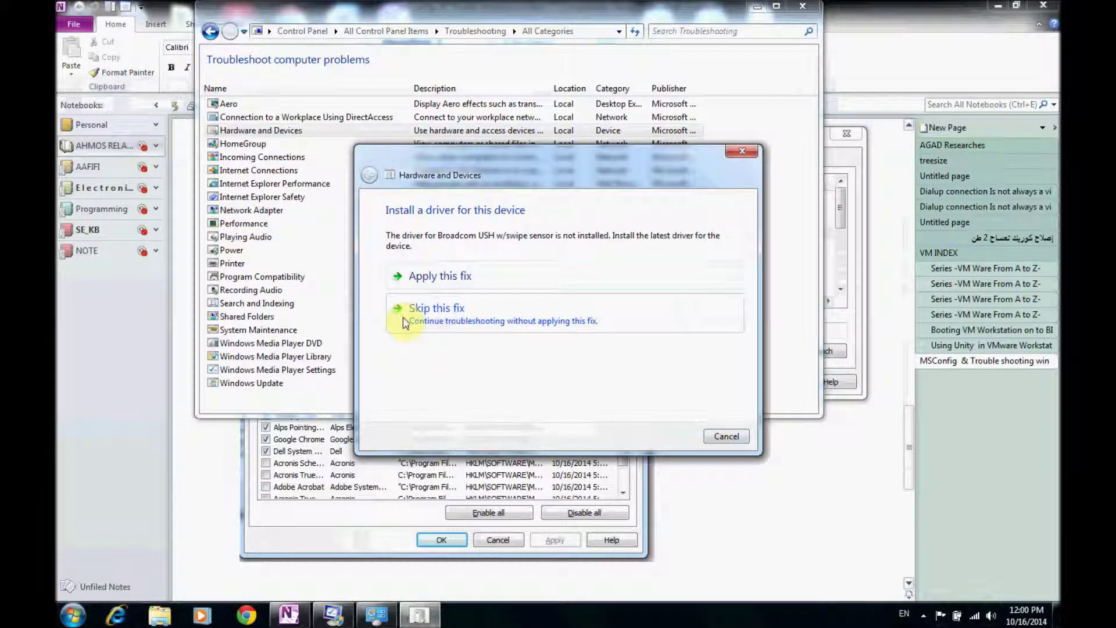
left_click(432, 279)
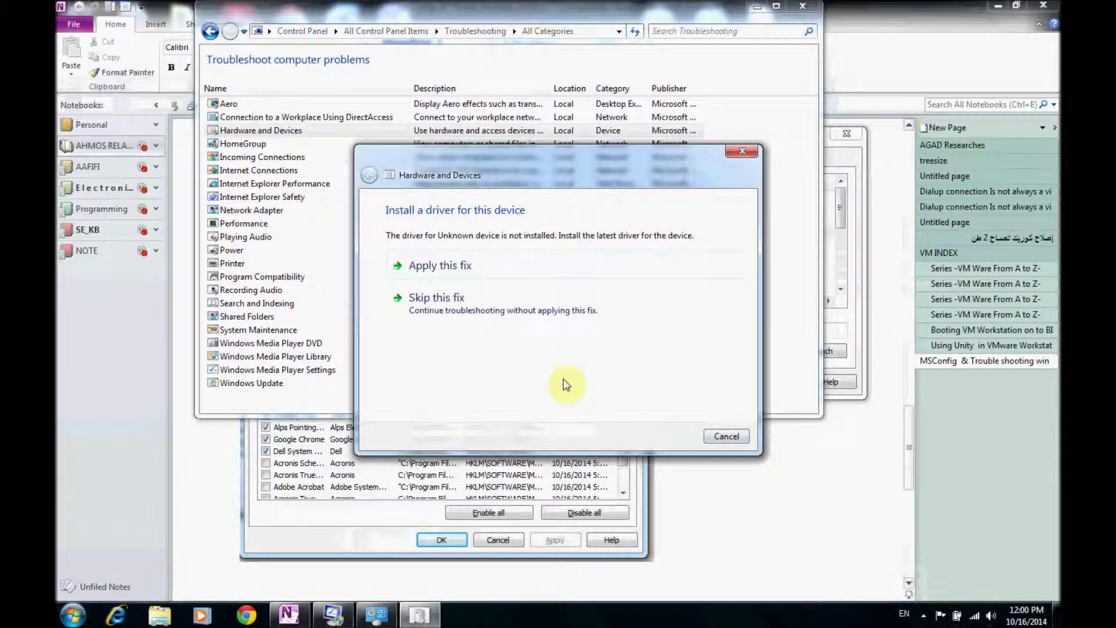
left_click(459, 266)
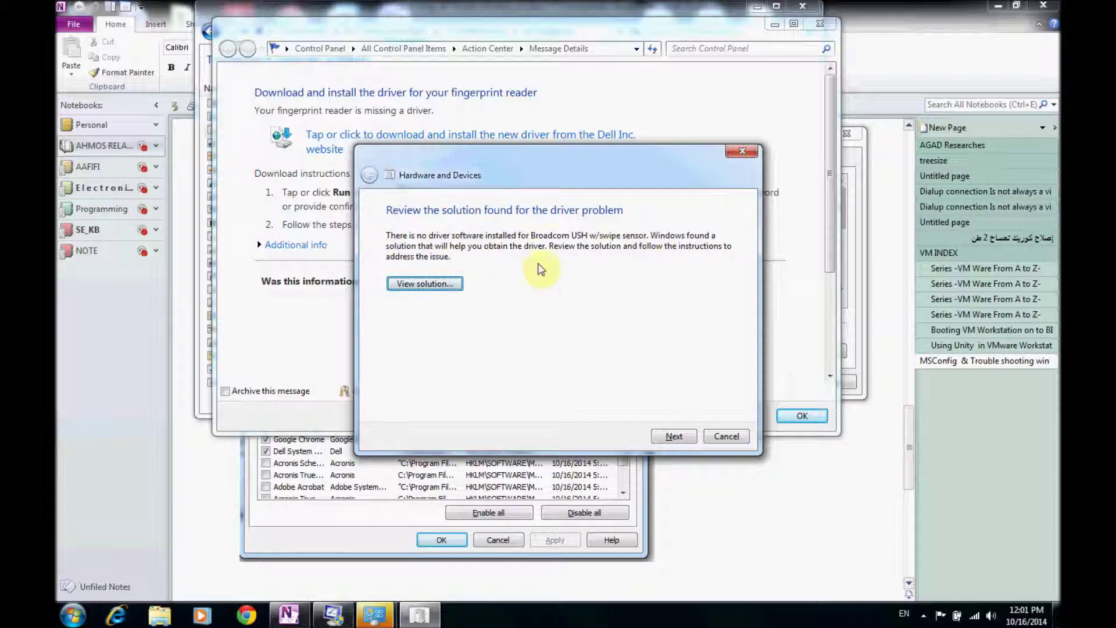
View the fingerprint reader driver solution, start downloading the driver from the Dell website, and cancel the Hardware and Devices troubleshooter
left_click(424, 284)
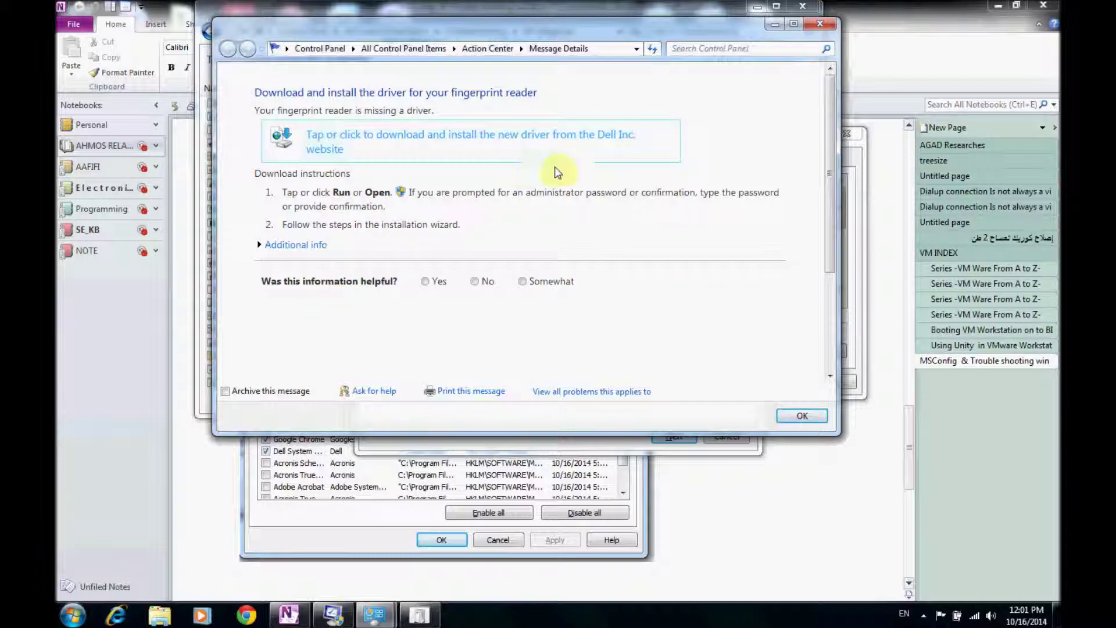
left_click(463, 139)
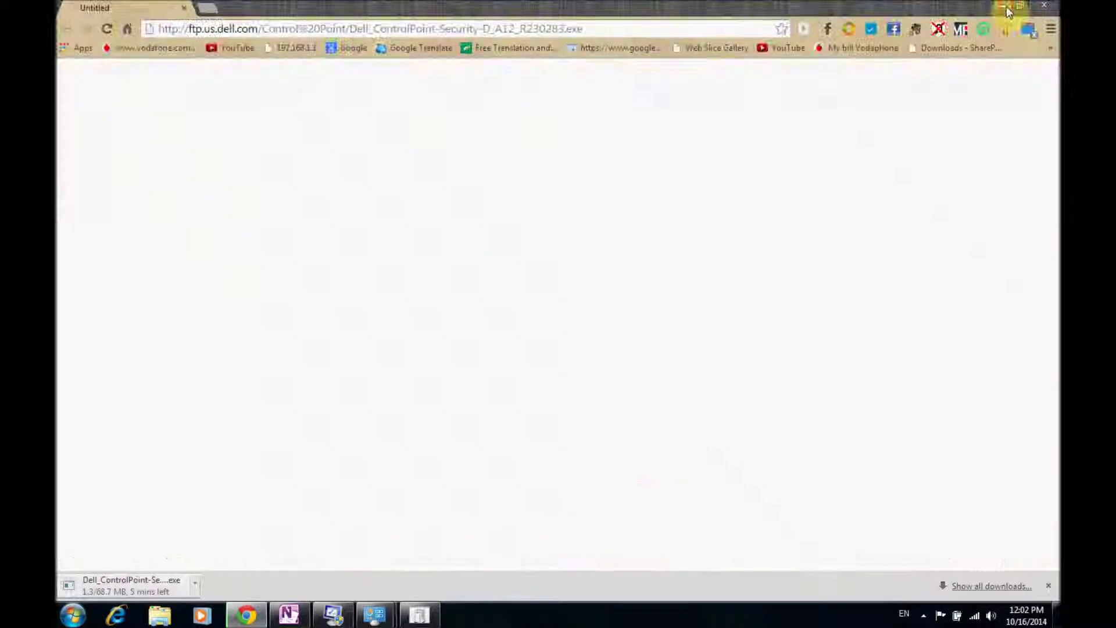
left_click(1006, 7)
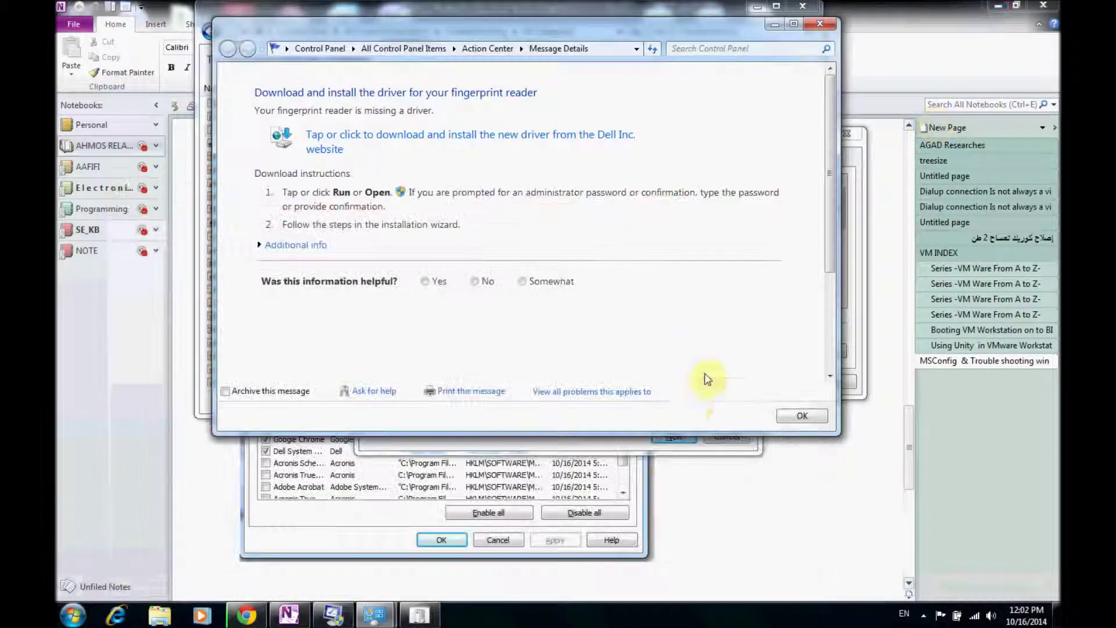
left_click(803, 417)
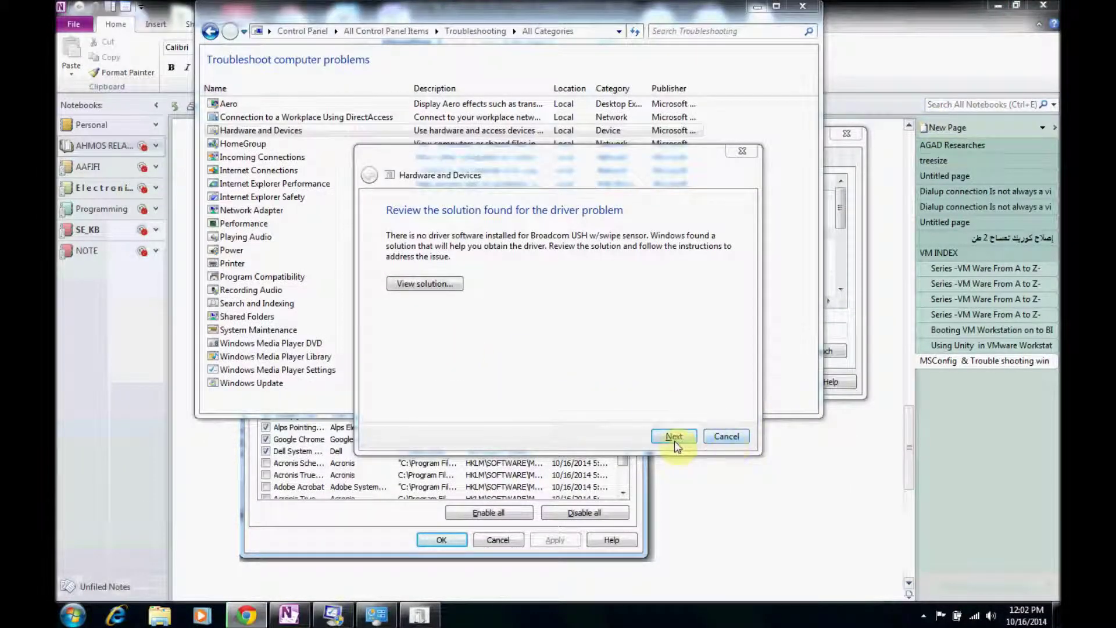
left_click(724, 437)
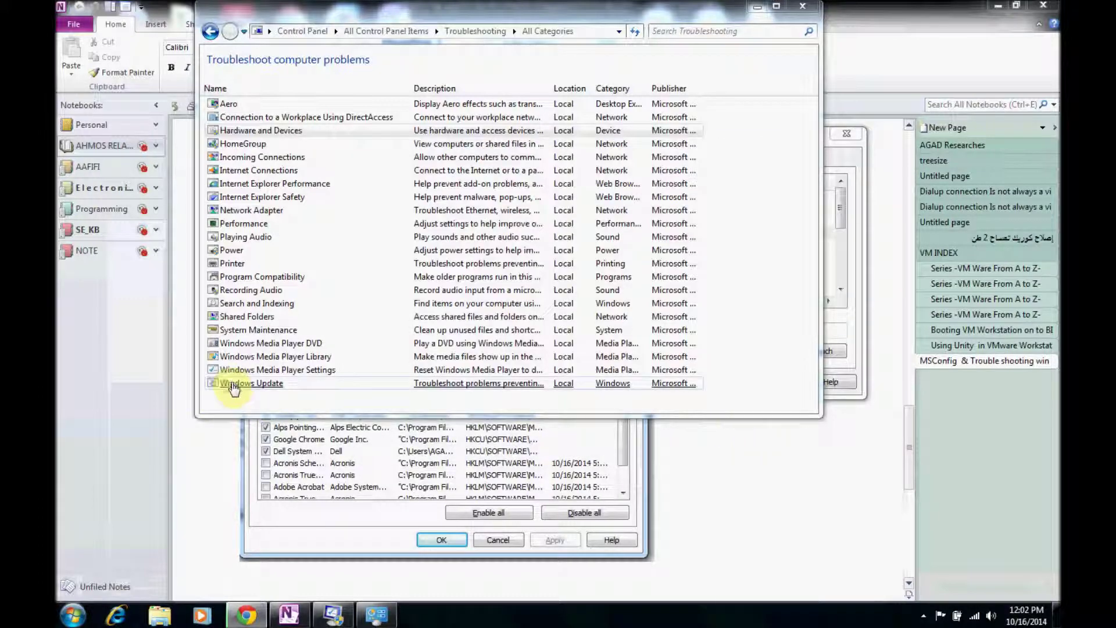
Run the Windows Update troubleshooter, and start the Shared Folders troubleshooter but cancel it at the network location request
left_click(233, 388)
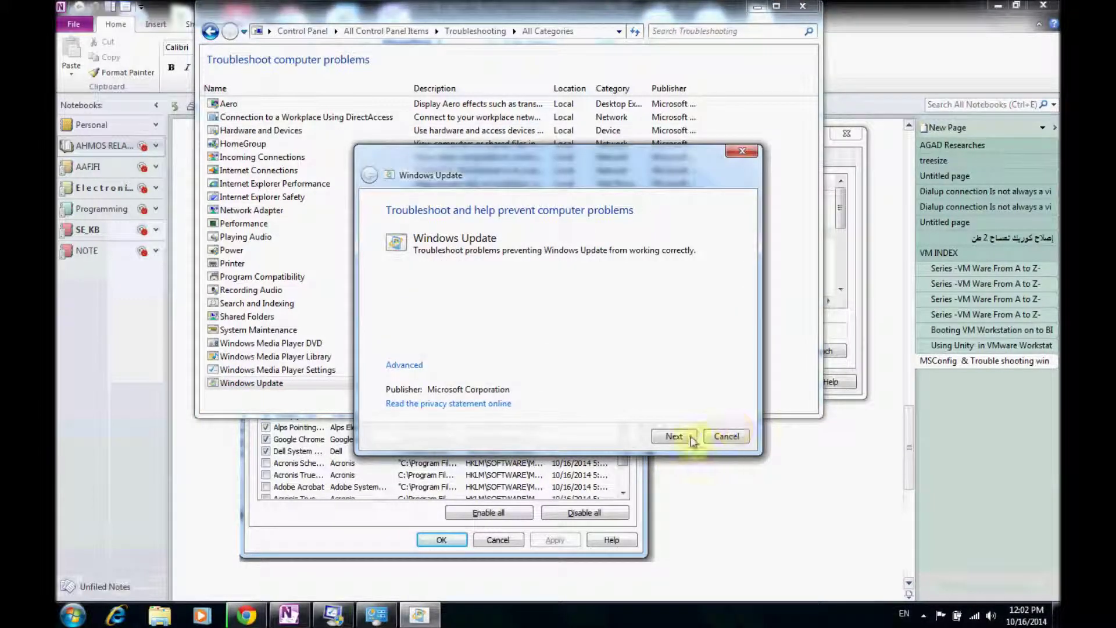
left_click(675, 437)
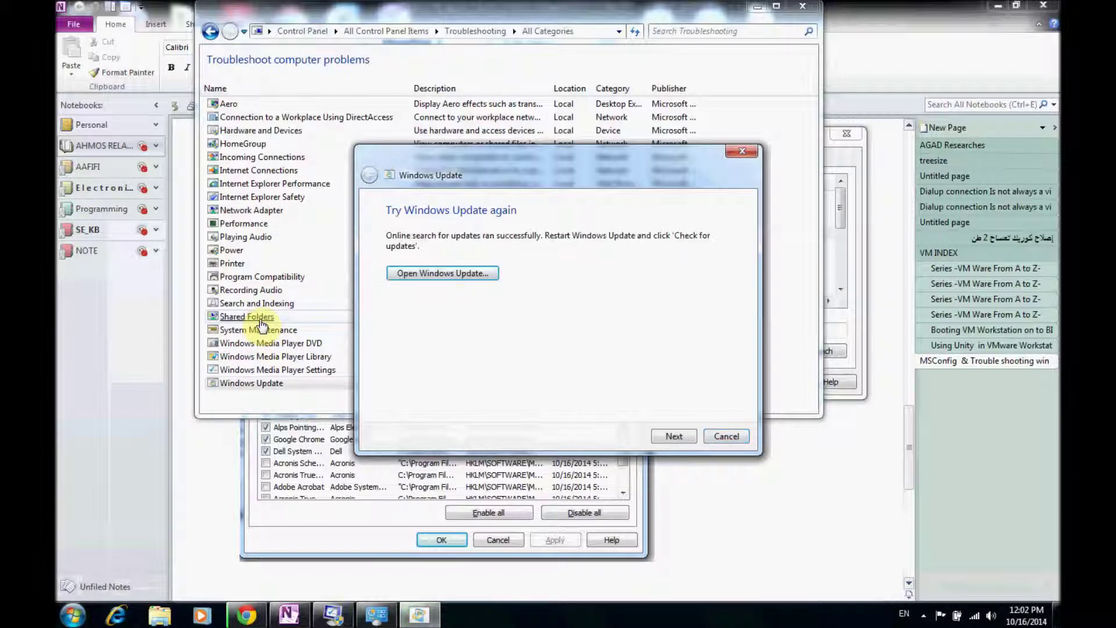
left_click(256, 318)
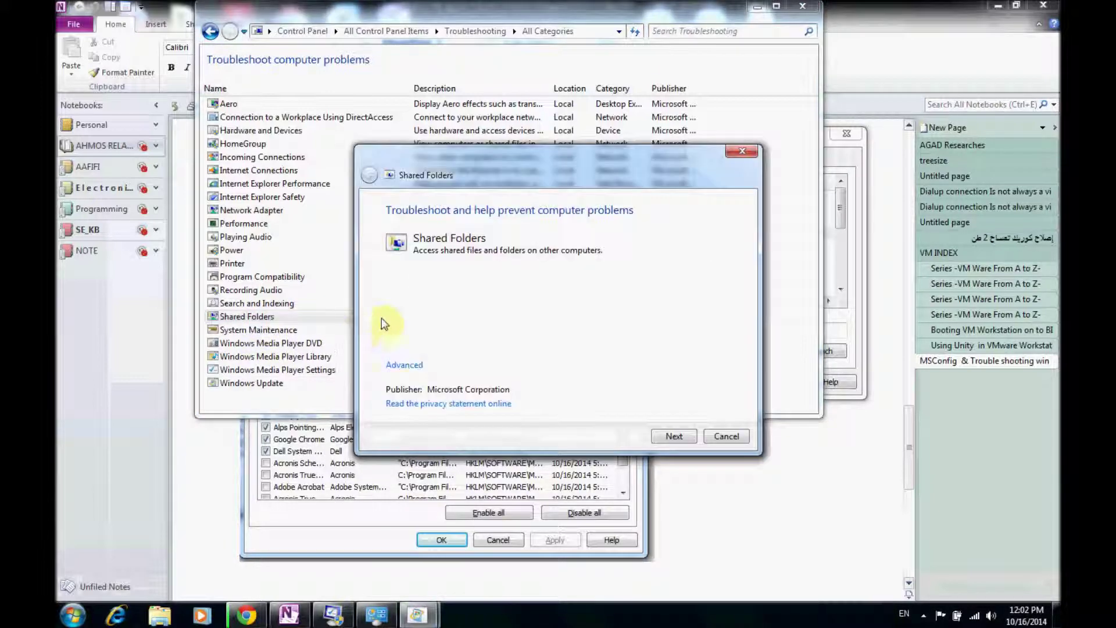
left_click(673, 435)
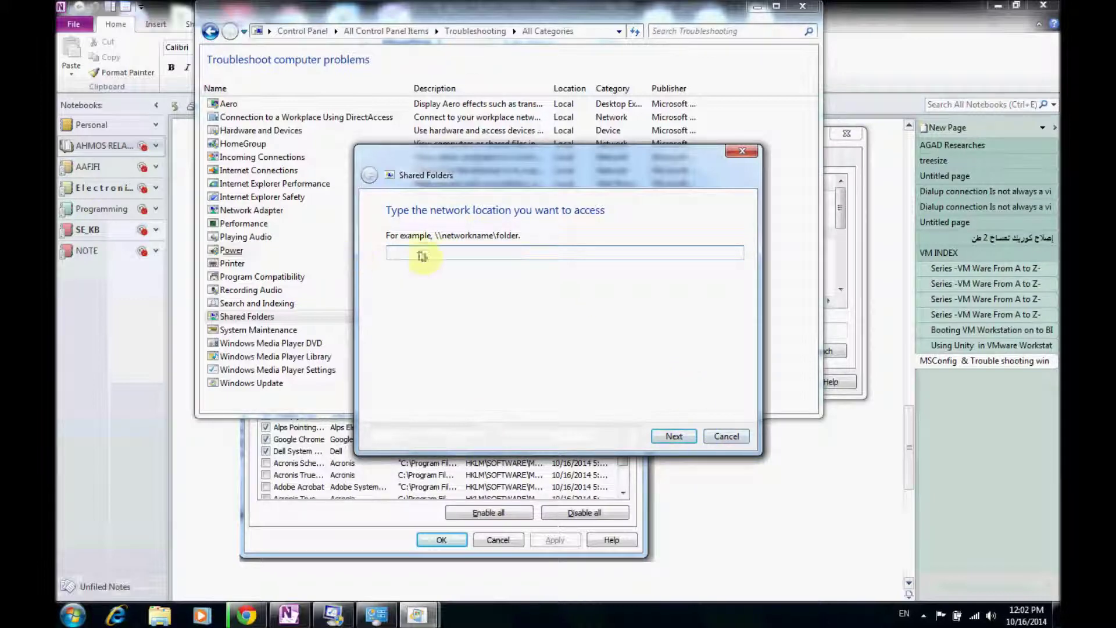
left_click(726, 437)
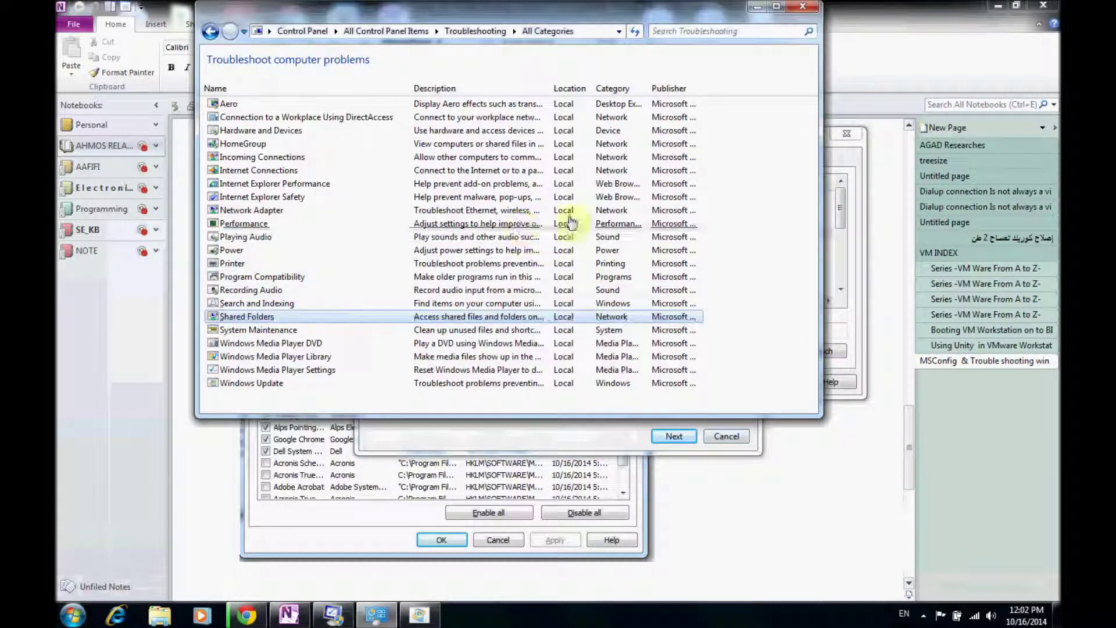
Run the System Maintenance troubleshooter, retry it with administrator permissions, and close it
left_click(284, 330)
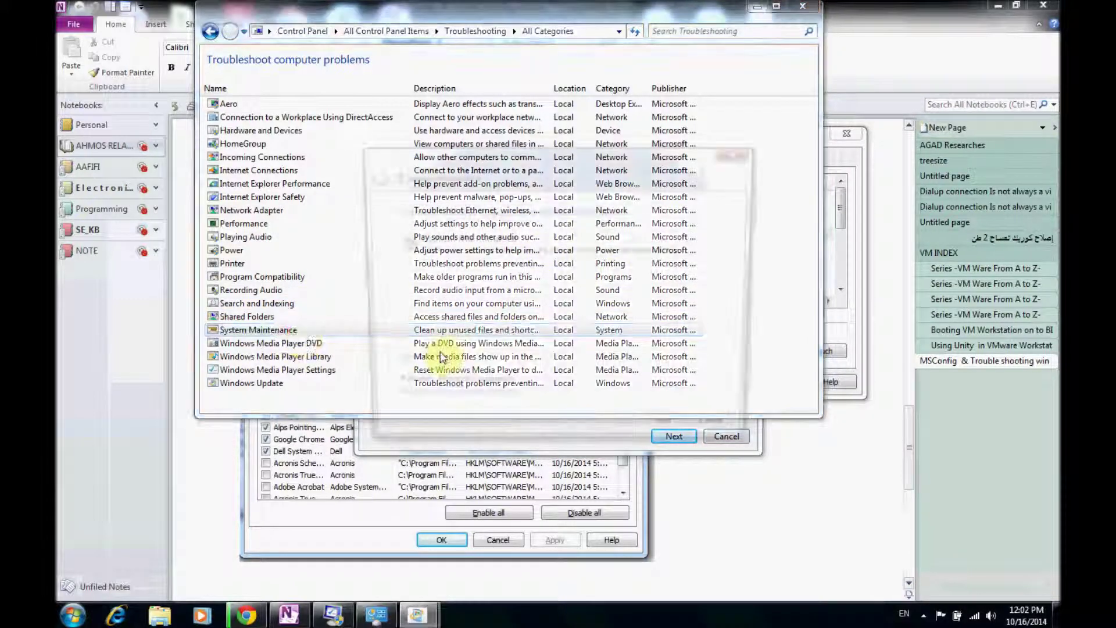
left_click(675, 436)
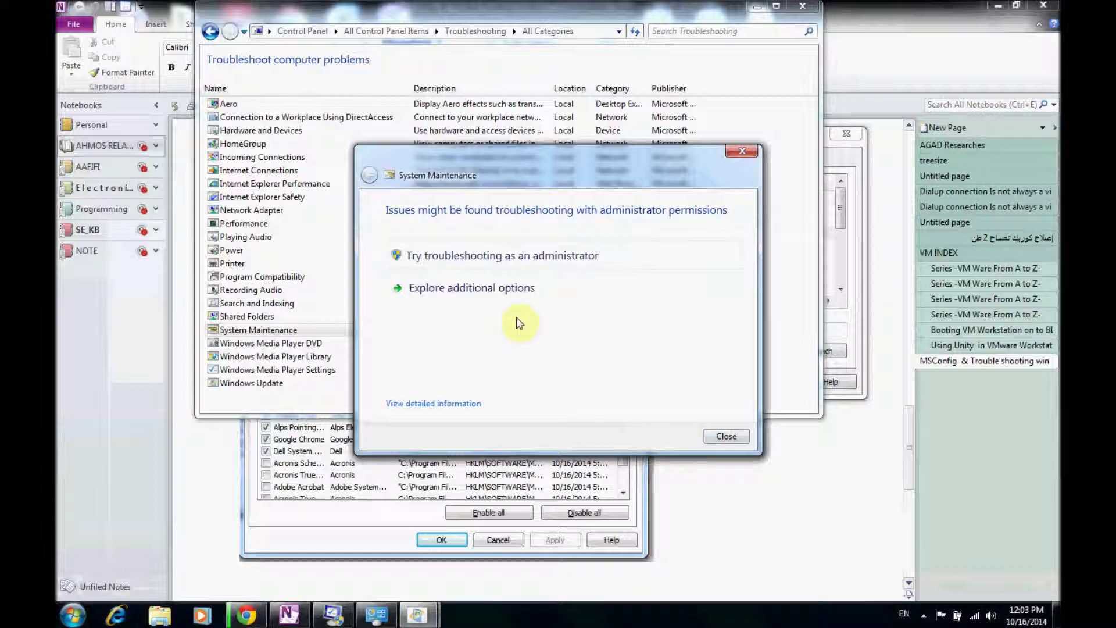
left_click(495, 267)
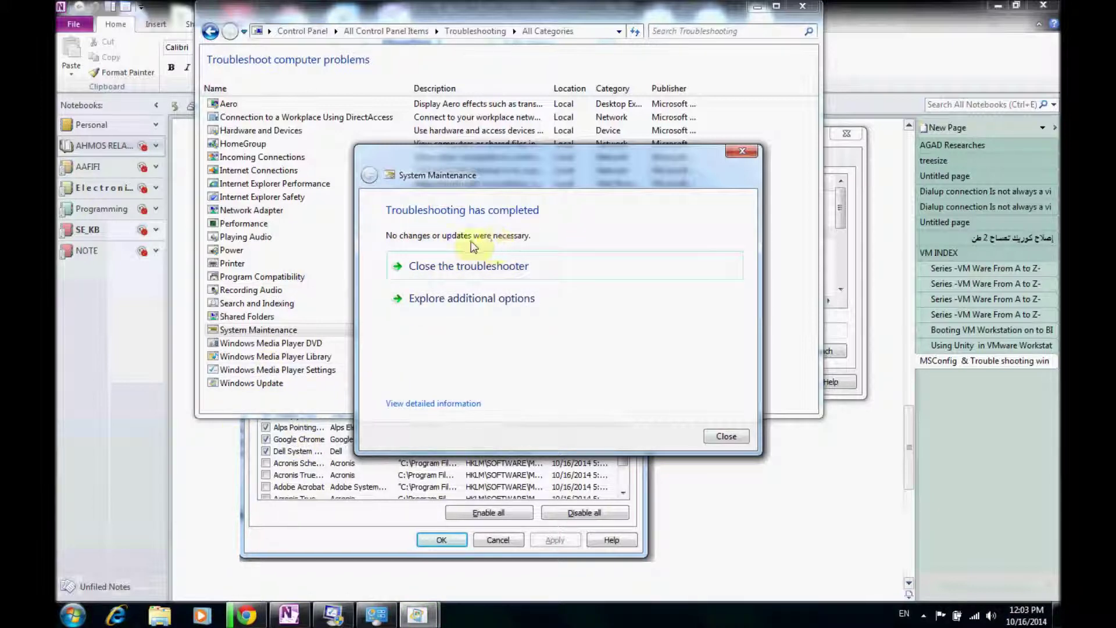
left_click(727, 437)
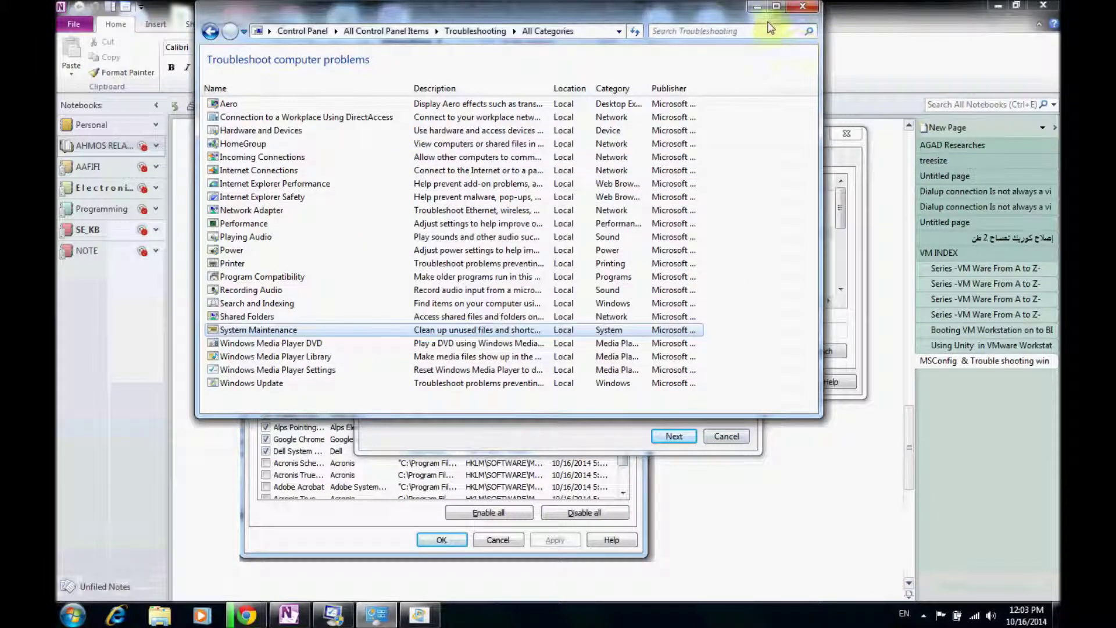
Close the troubleshooter list and the Windows Update troubleshooter, and launch Computer Management from System Configuration
left_click(798, 7)
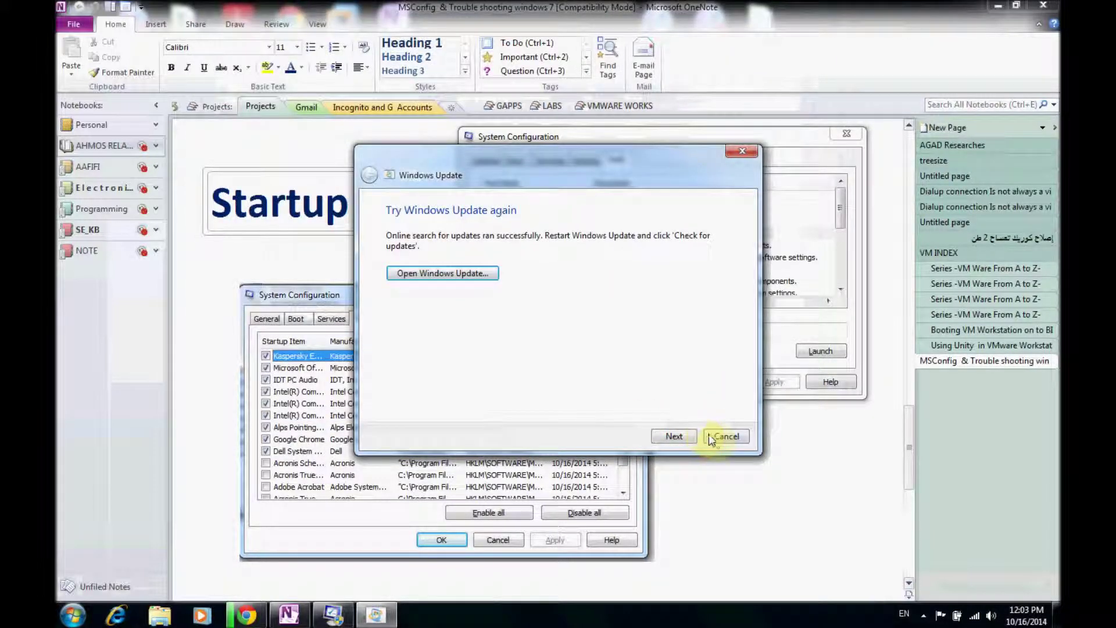
left_click(726, 436)
left_click(526, 246)
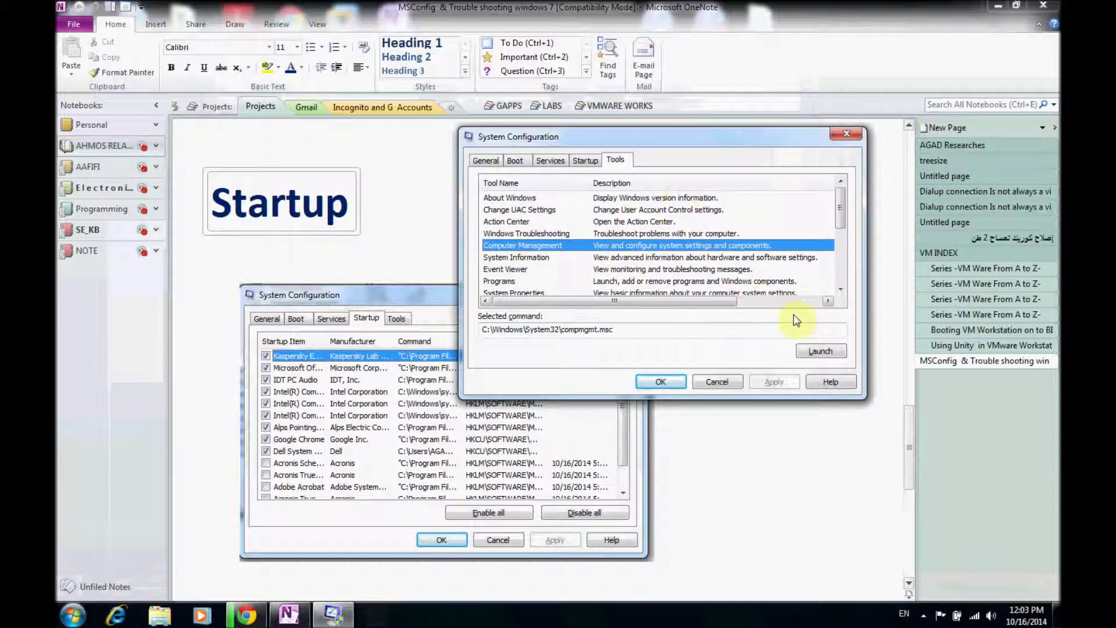
left_click(828, 355)
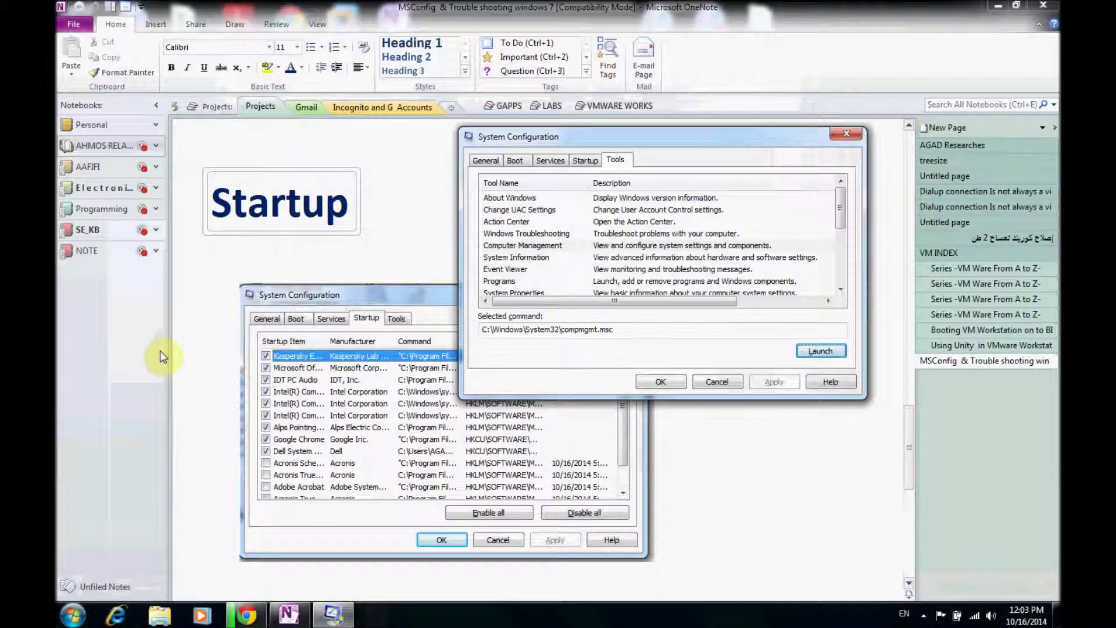
Expand Windows Logs under Event Viewer in Computer Management and maximize the console window
left_click(132, 102)
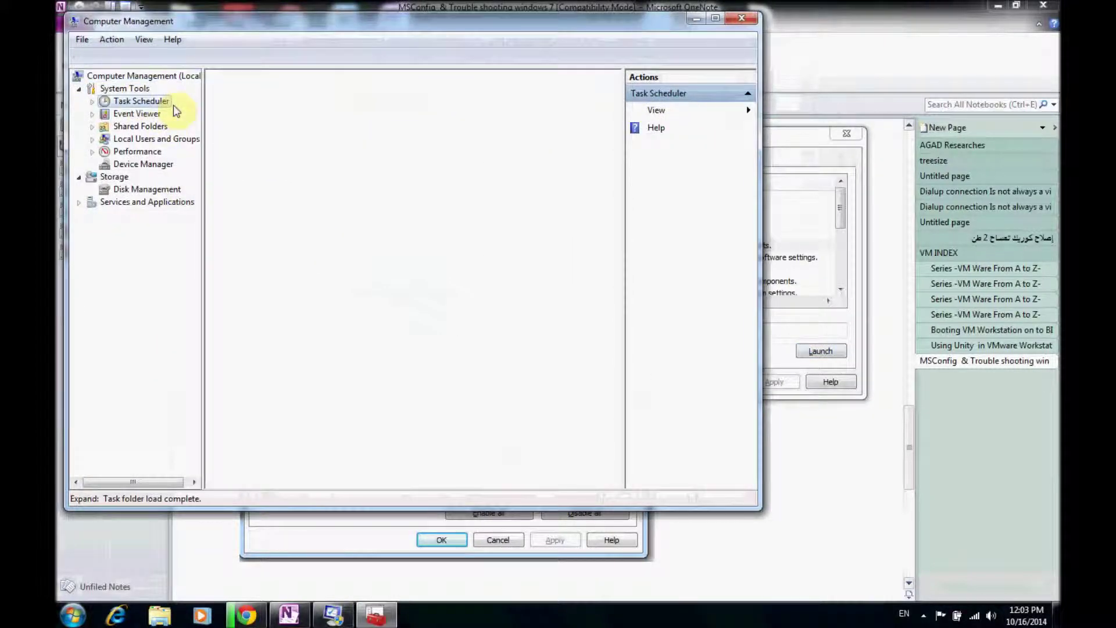
left_click(116, 115)
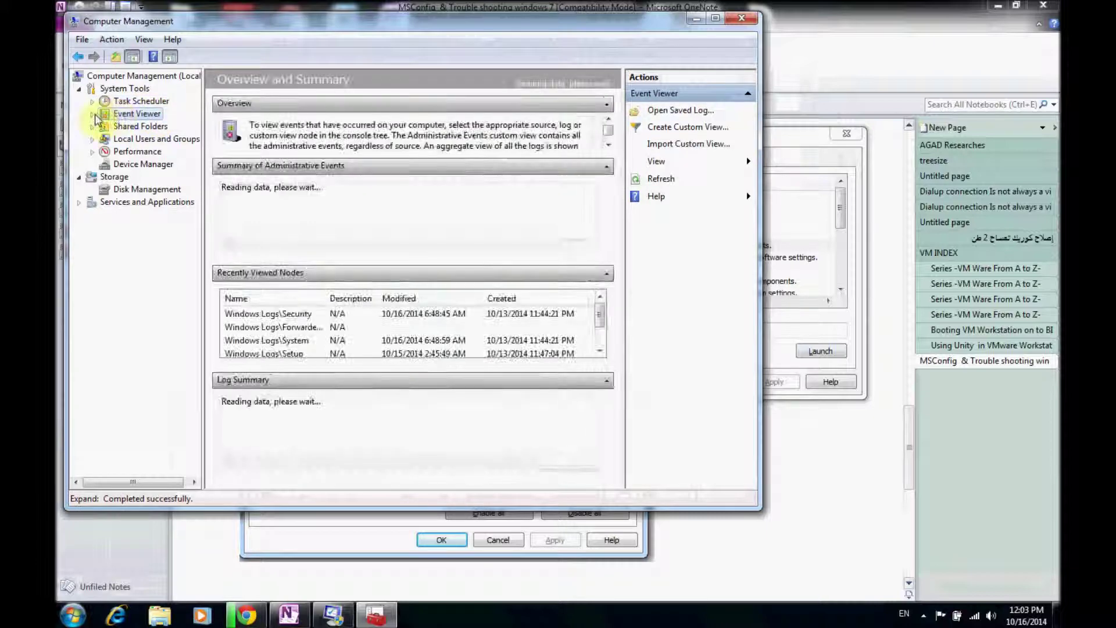
left_click(107, 140)
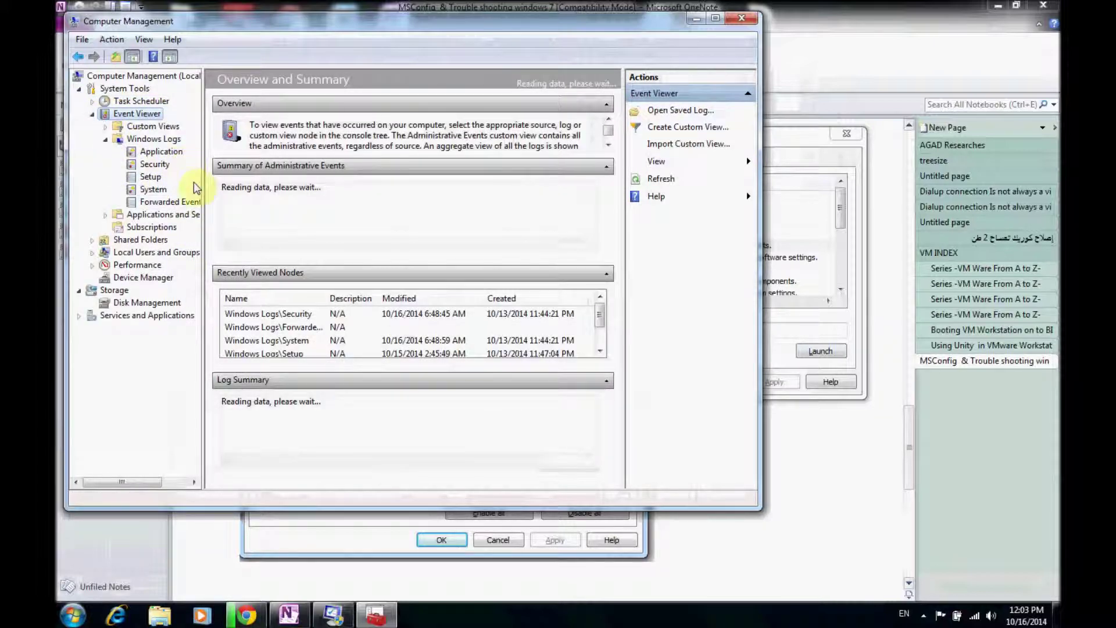
left_click(715, 18)
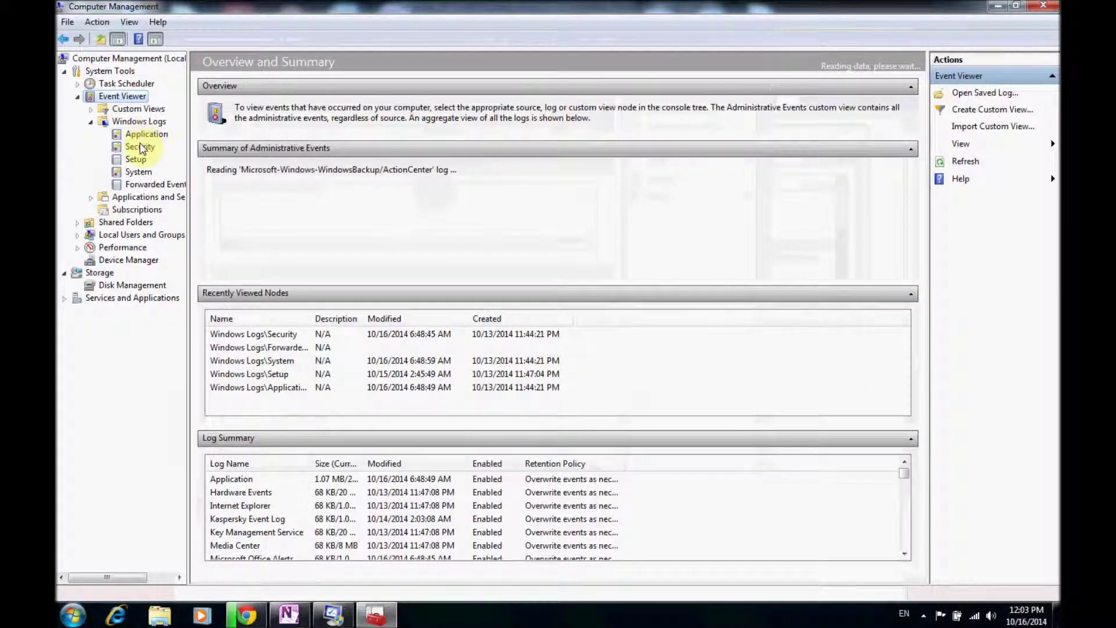
Examine the recorded events in the System log and the Application log under Windows Logs
left_click(137, 172)
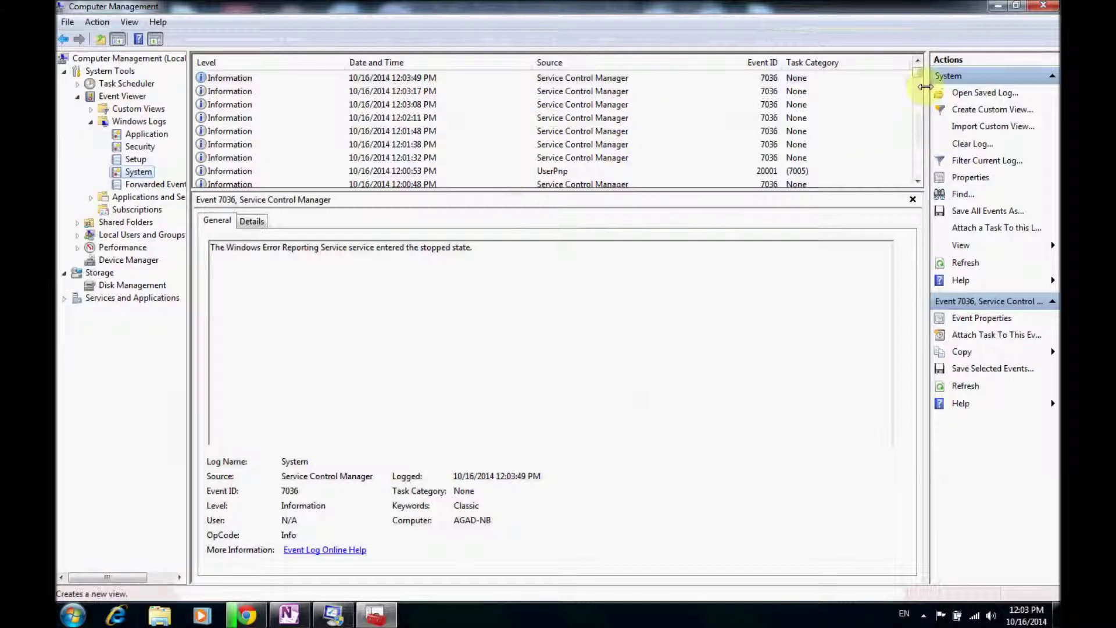
left_click_drag(917, 83, 917, 112)
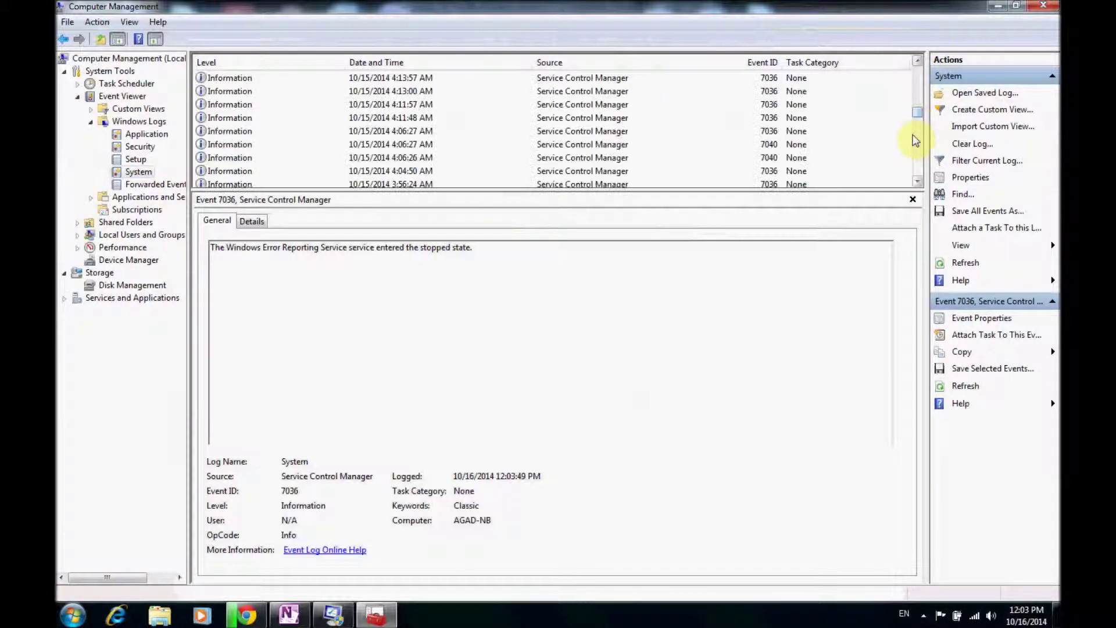
scroll(916, 153, "down", 5)
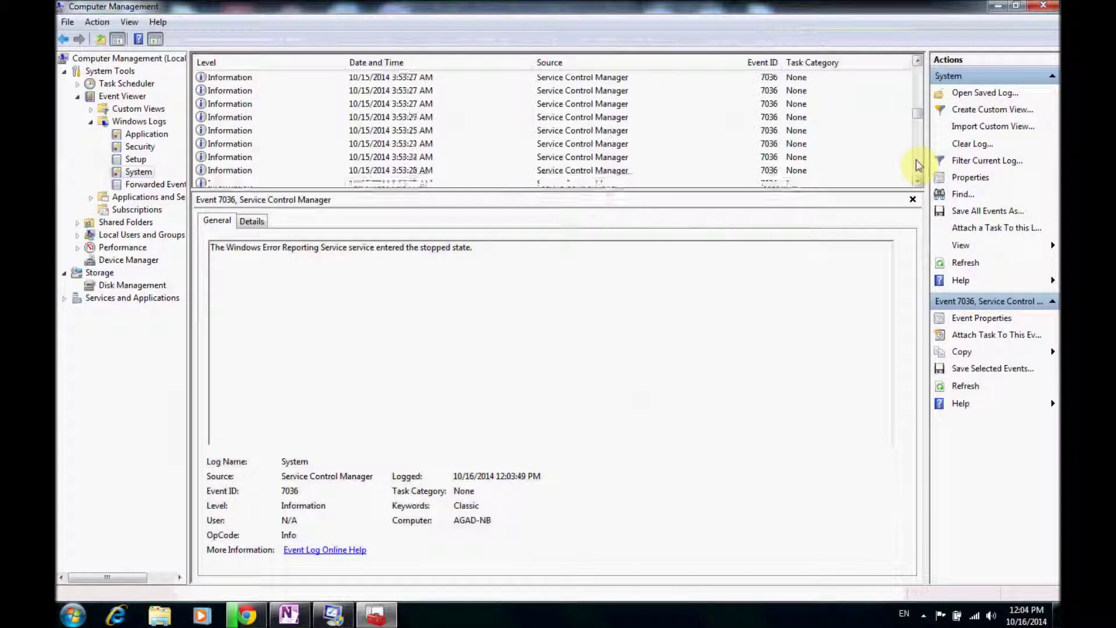
left_click(143, 135)
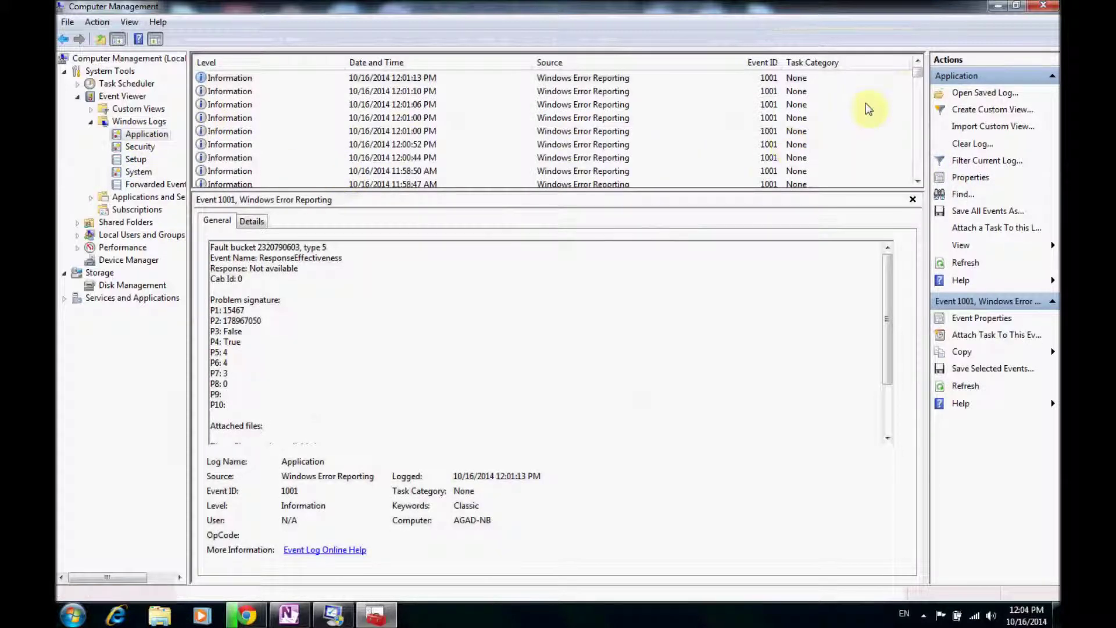
left_click(917, 93)
left_click(918, 100)
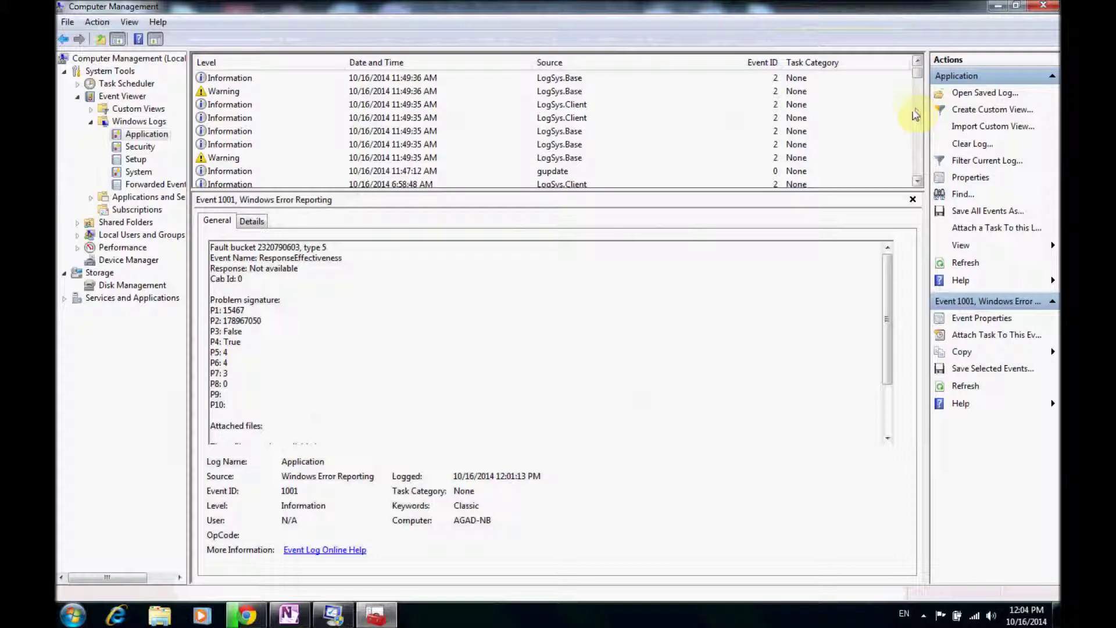
scroll(913, 178, "down", 8)
scroll(916, 173, "down", 8)
scroll(916, 172, "down", 3)
Find the critical Kernel-Power event in the System log, view its general and detailed properties, and close them
left_click(139, 172)
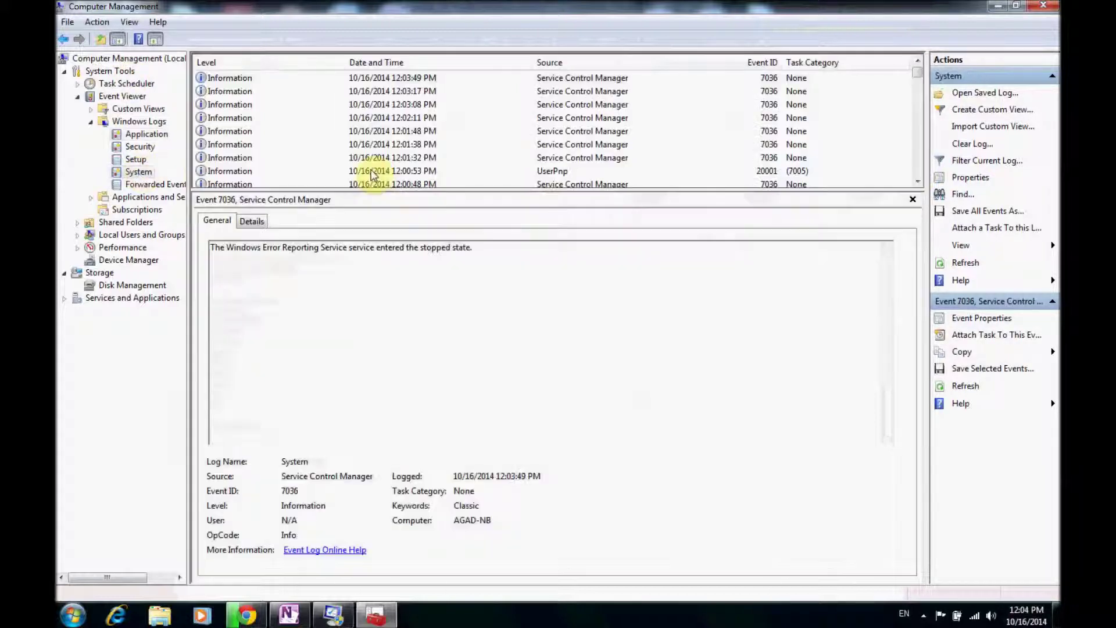
scroll(917, 179, "down", 15)
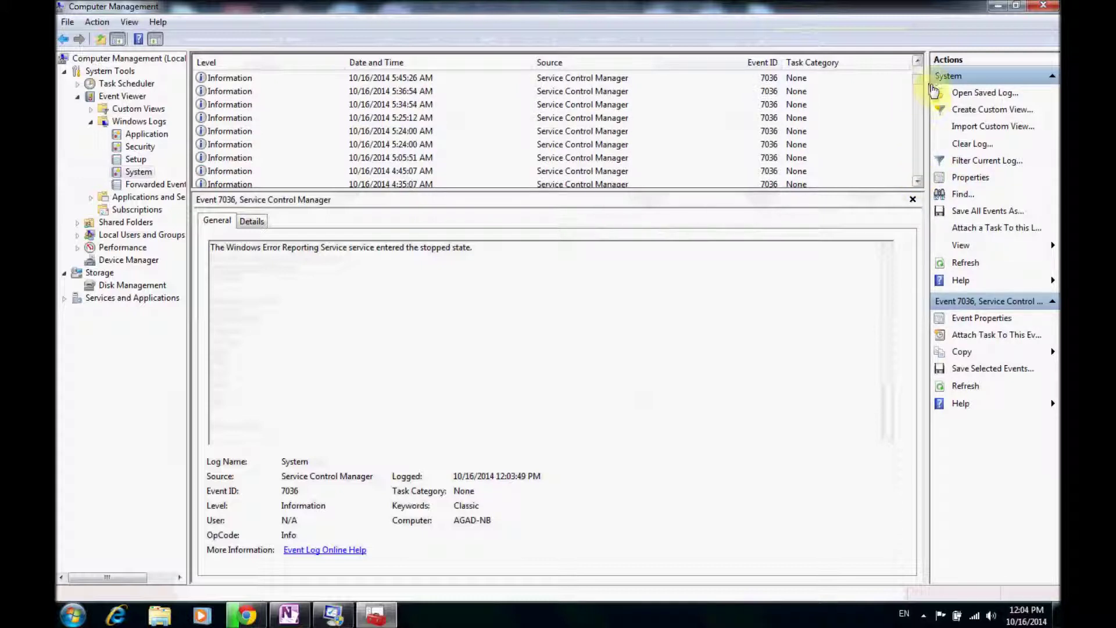
scroll(918, 65, "up", 8)
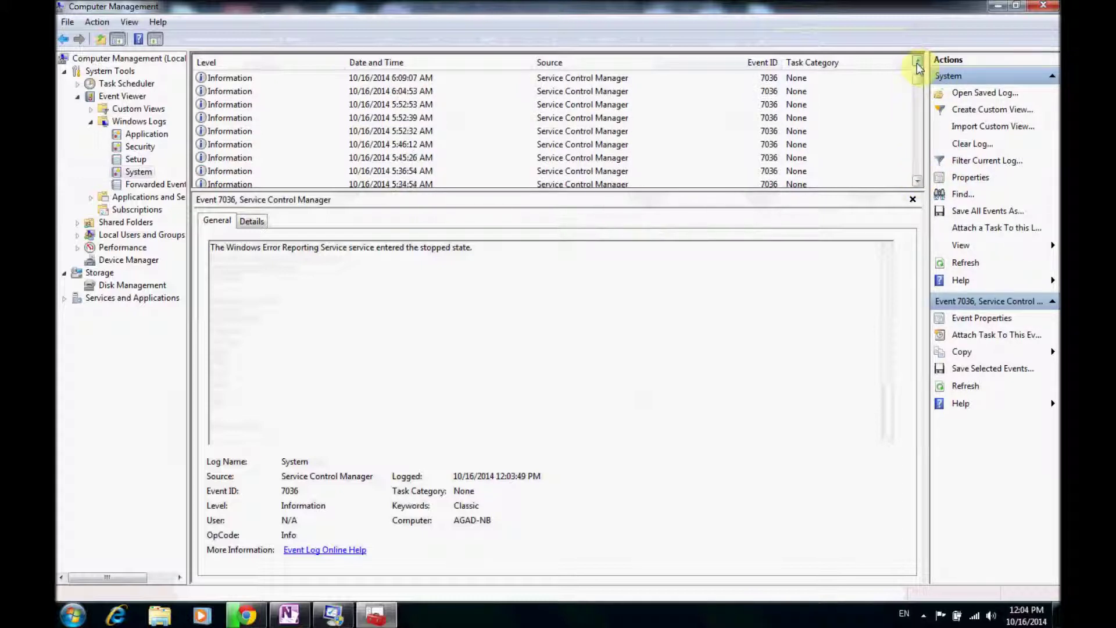
scroll(919, 68, "up", 4)
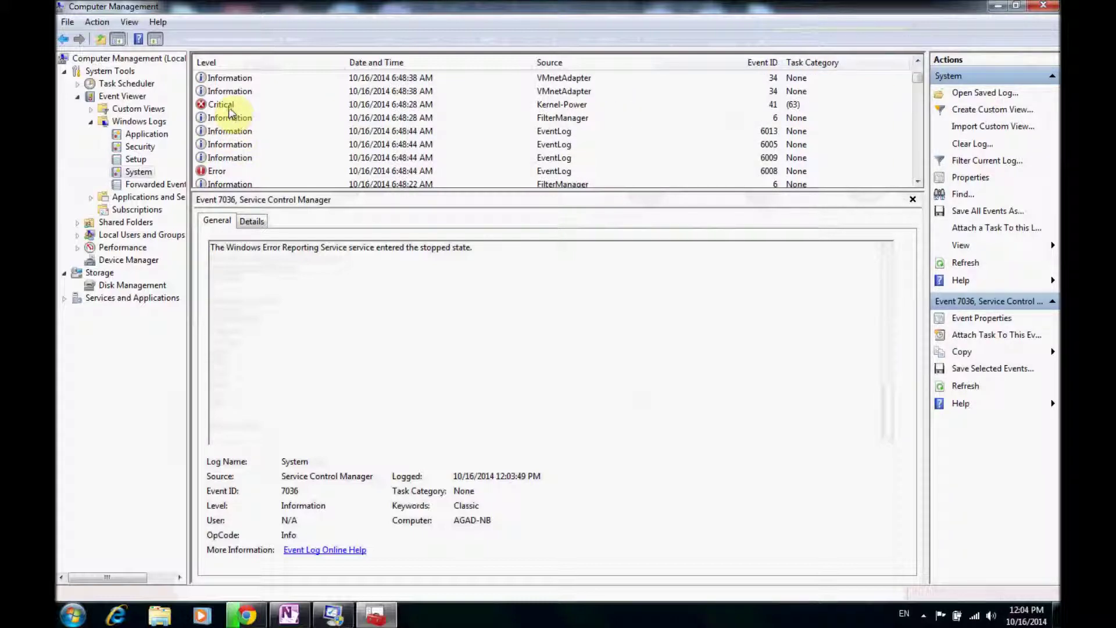
left_click(230, 106)
double_click(248, 106)
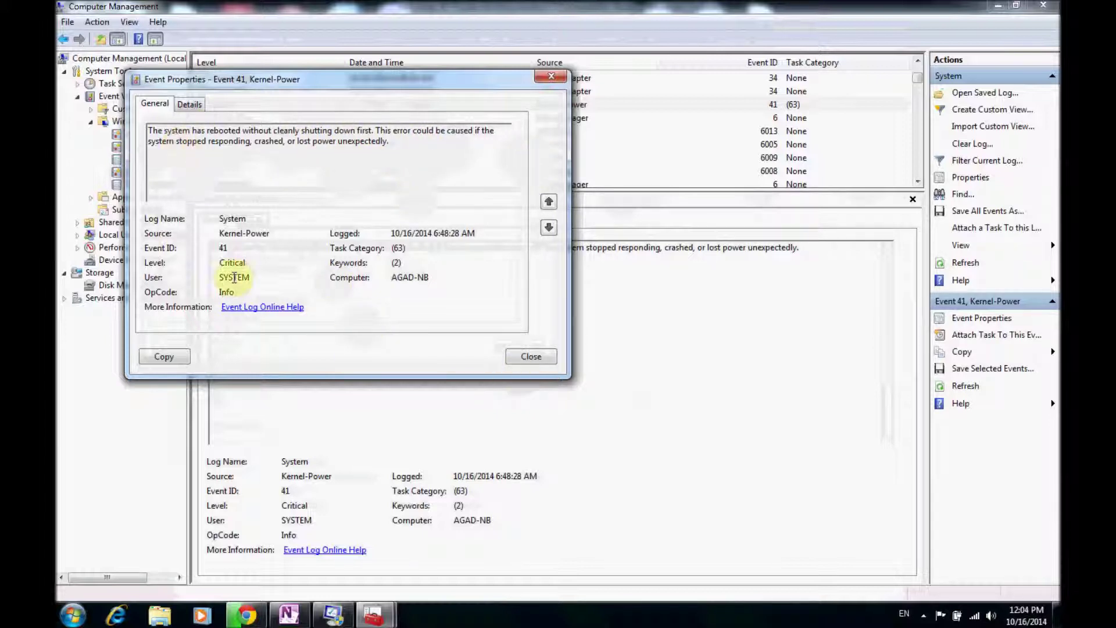
left_click(190, 104)
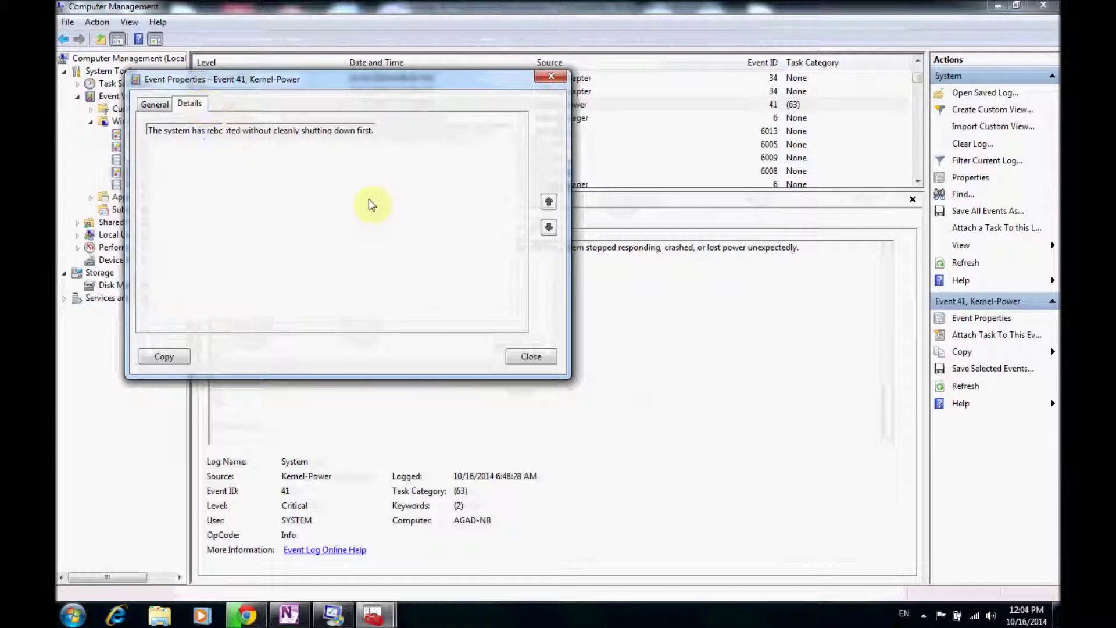
left_click(535, 357)
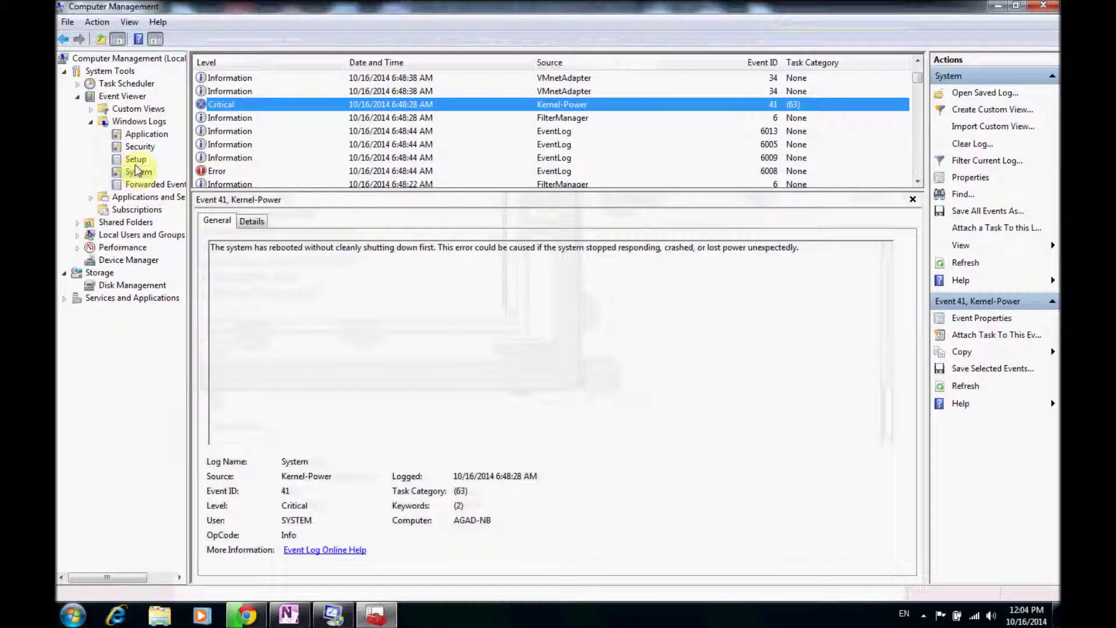
View the options for saving all System log events as an event file (*.evtx), and cancel without saving
right_click(137, 177)
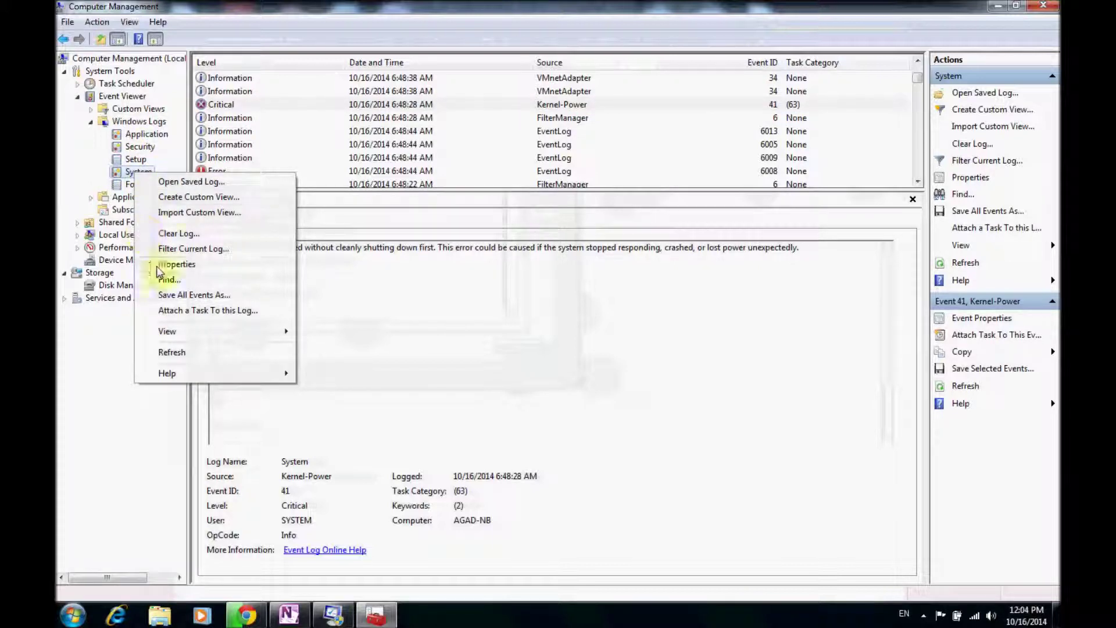
mouse_move(188, 333)
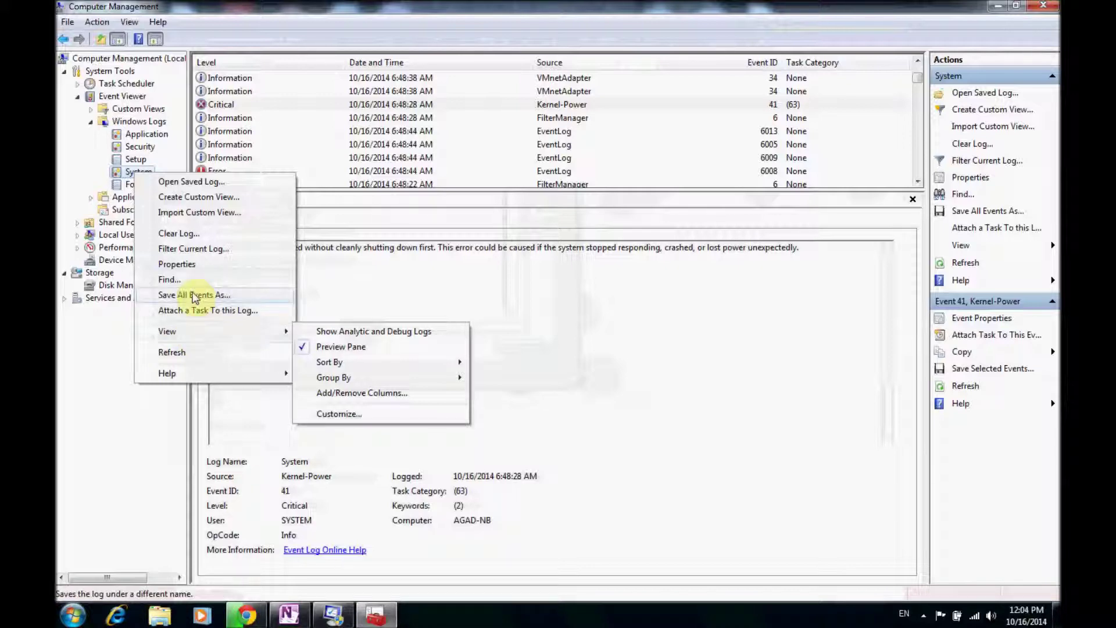
left_click(305, 296)
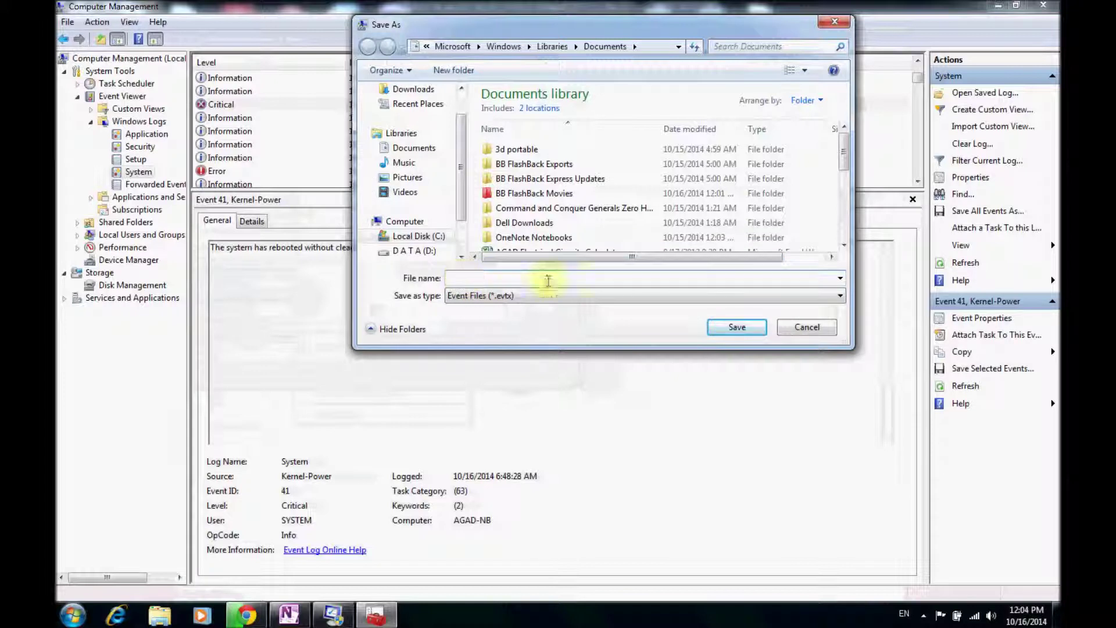
left_click(807, 327)
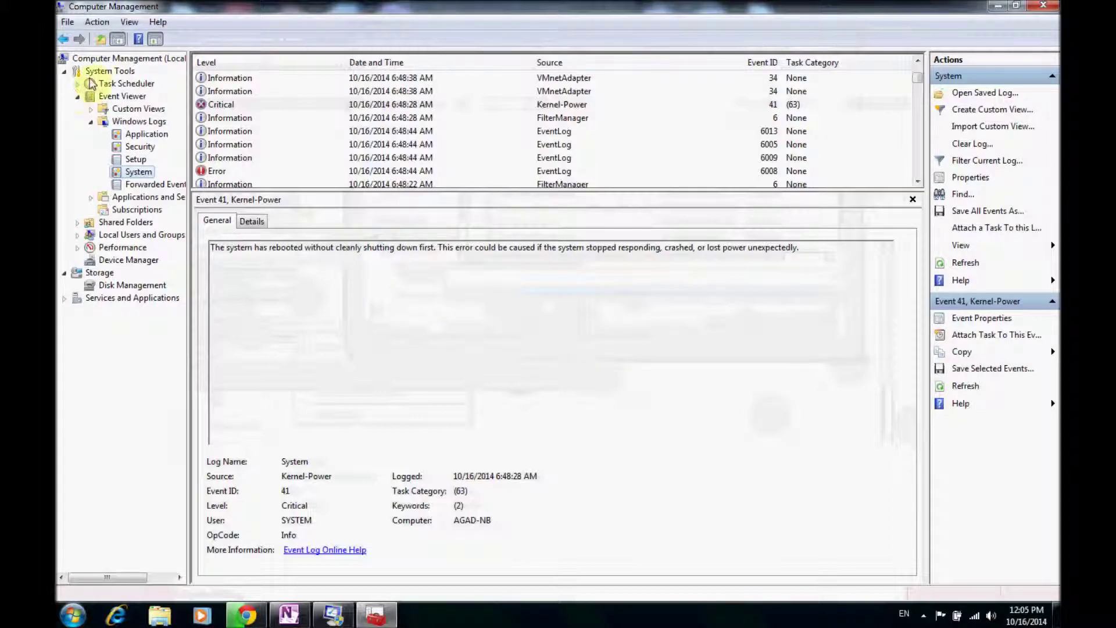
View the options for importing a custom view into Event Viewer, cancel without importing, and browse older System log events
right_click(134, 124)
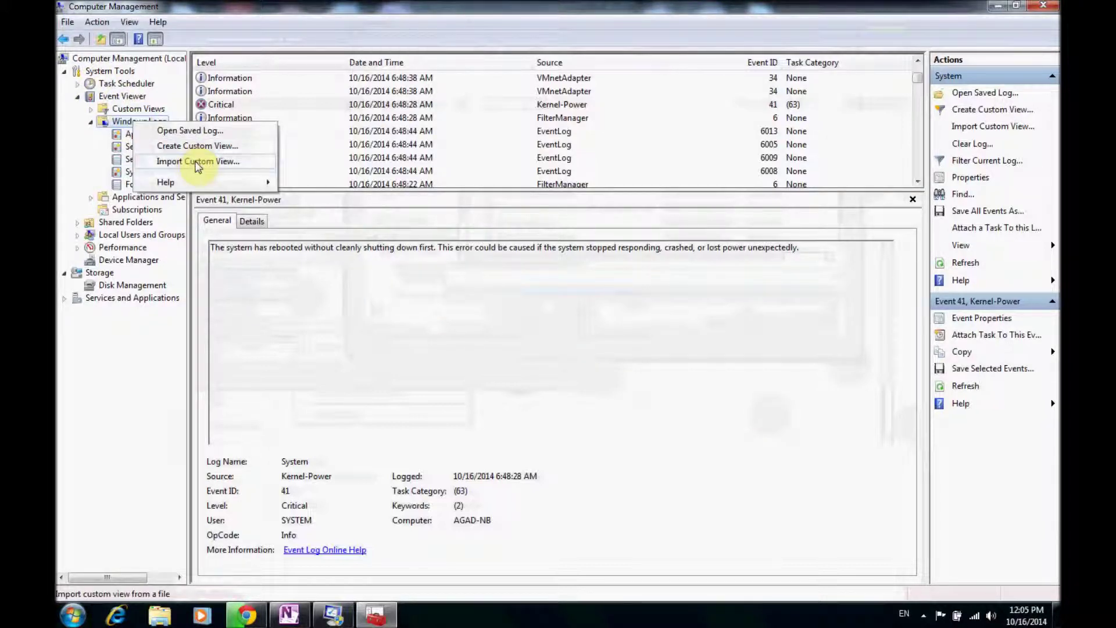
left_click(97, 22)
left_click(97, 22)
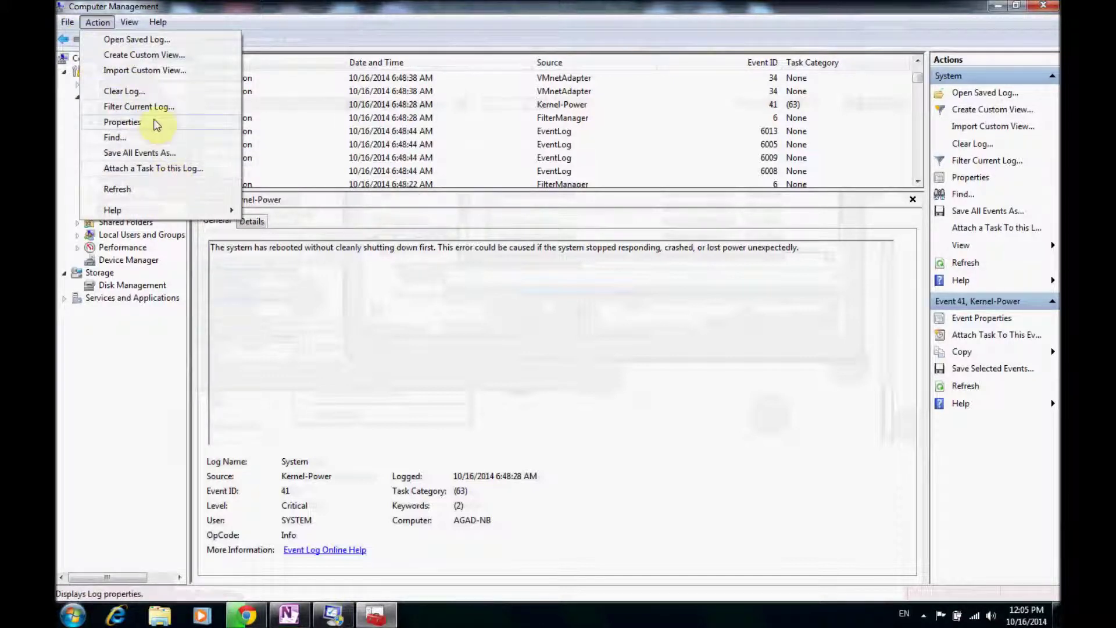
left_click(150, 70)
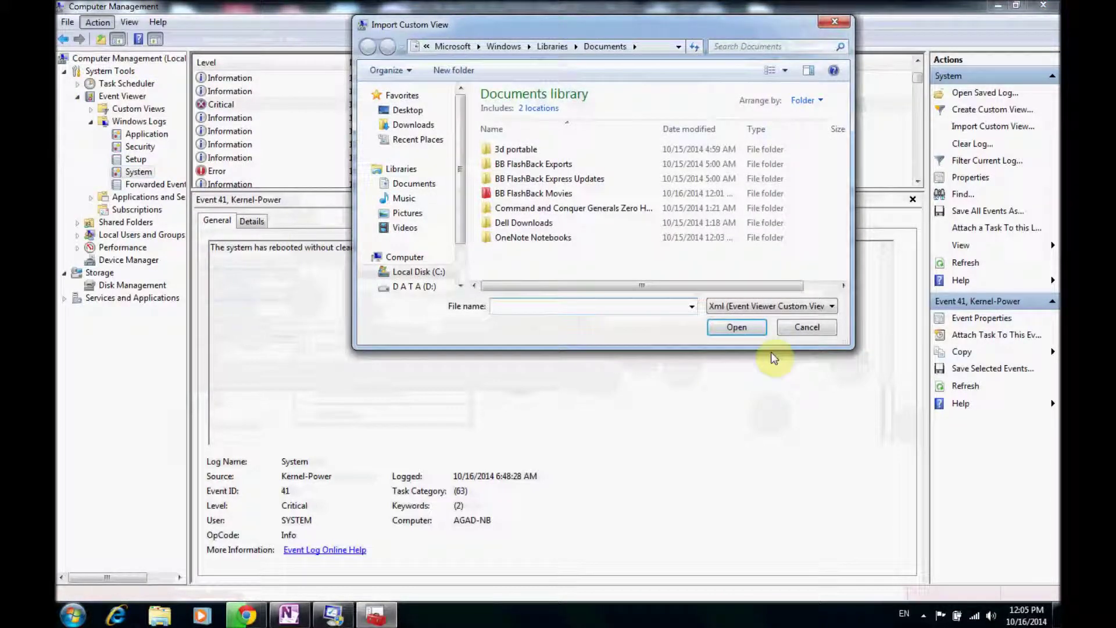
left_click(798, 329)
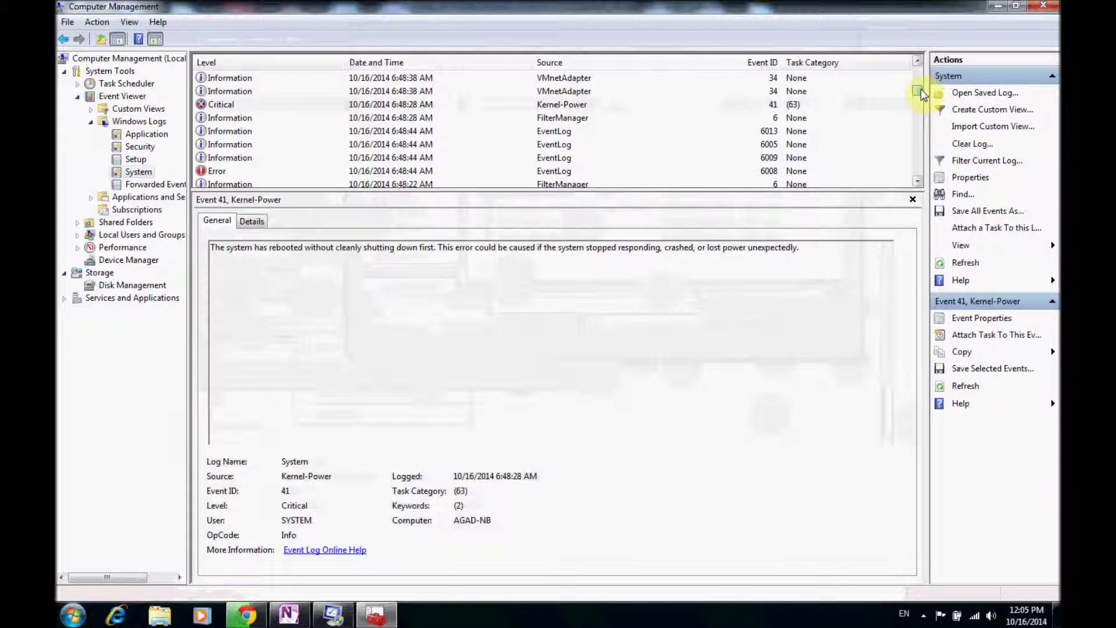
scroll(919, 170, "down", 10)
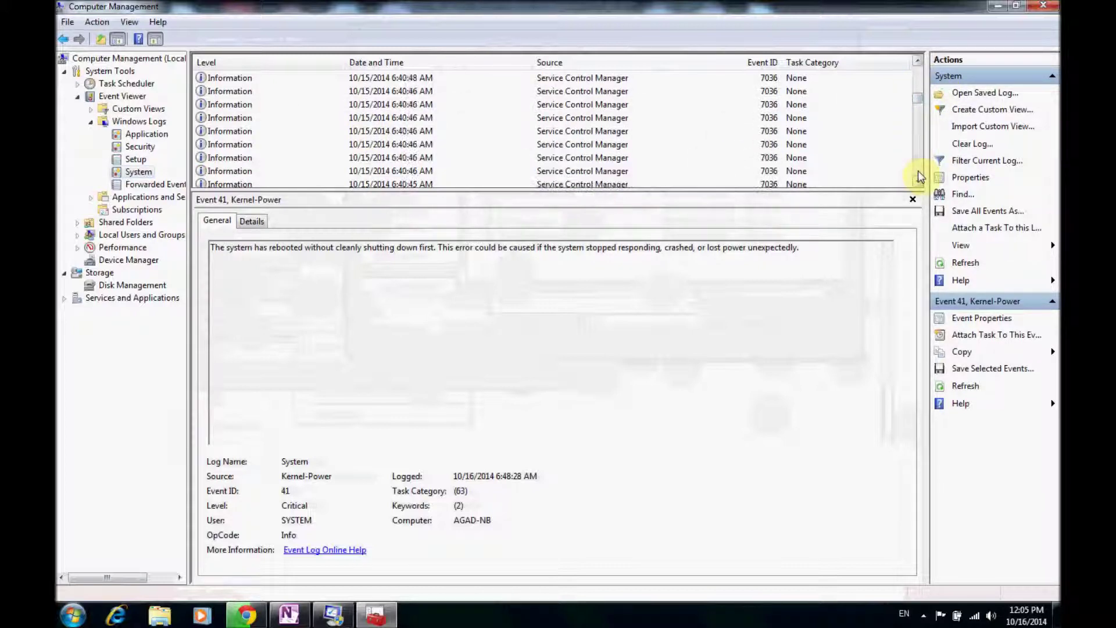
scroll(919, 174, "down", 2)
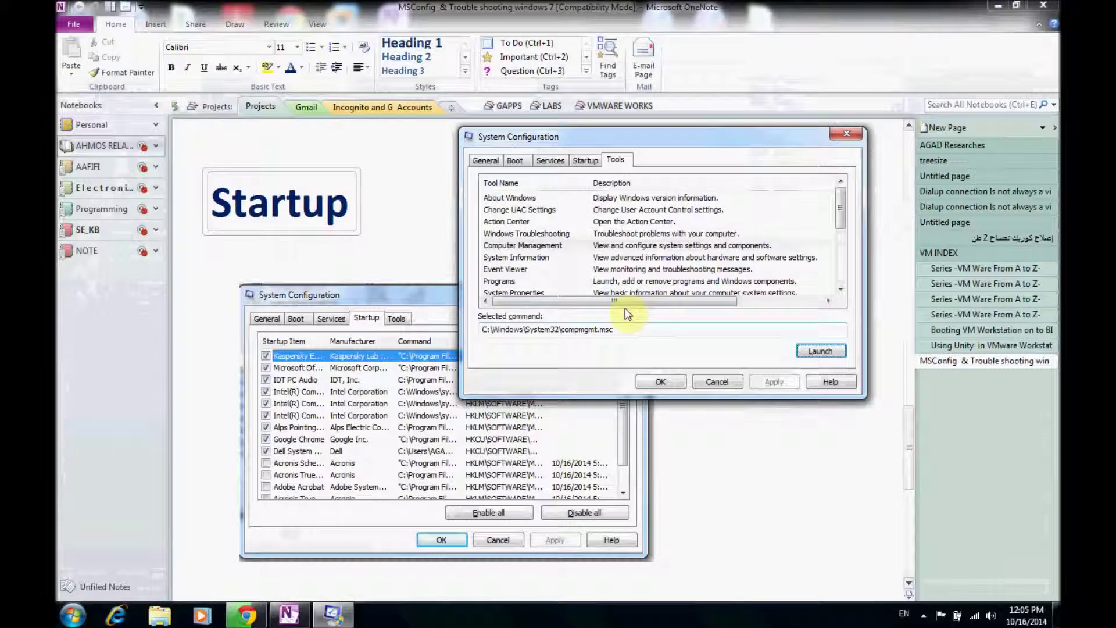
Relaunch Computer Management from the System Configuration tools and view the Users and Groups under Local Users and Groups
left_click(515, 257)
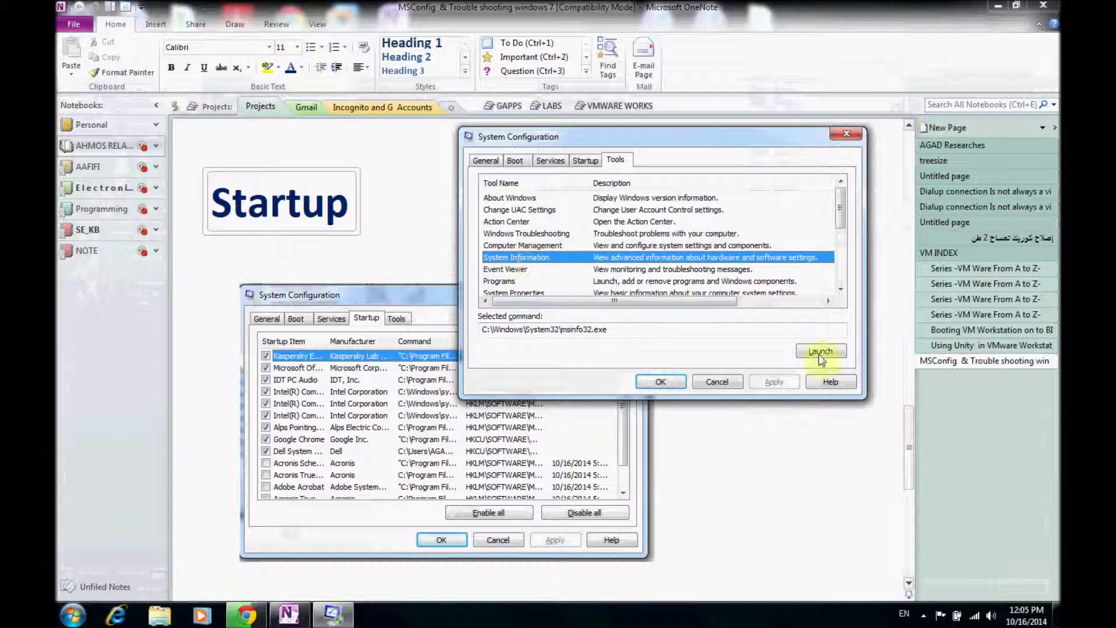
left_click(506, 246)
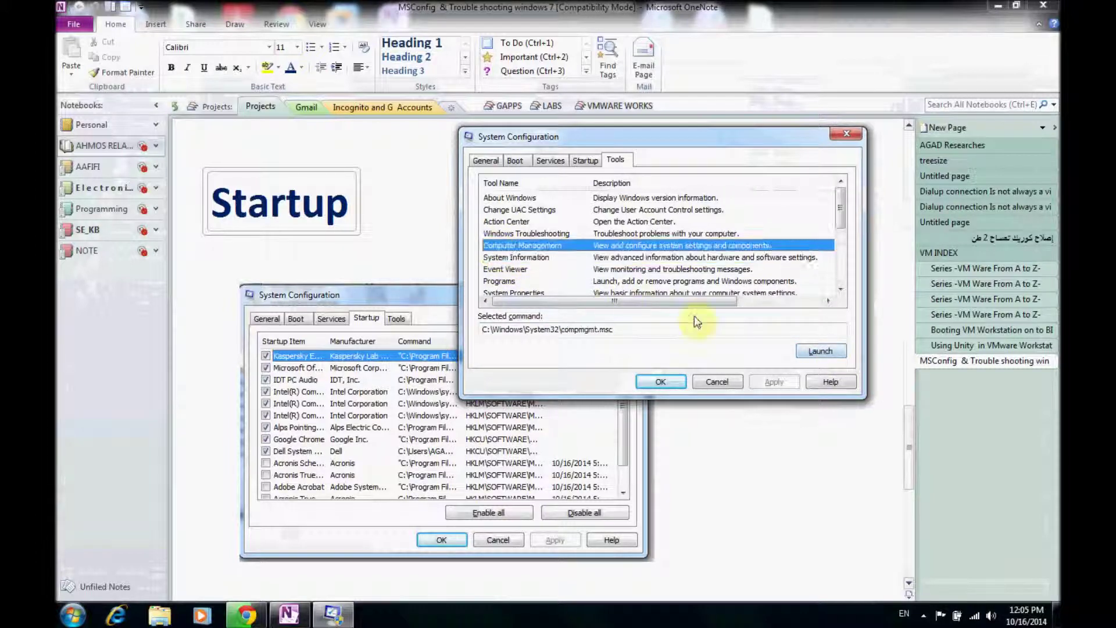
left_click(826, 356)
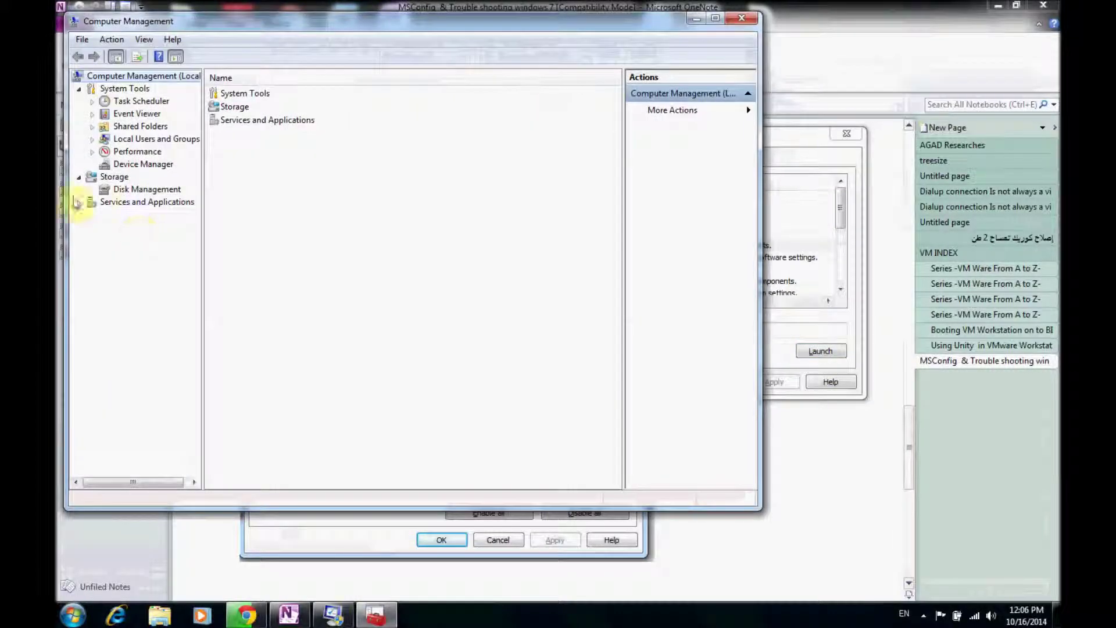
double_click(135, 138)
left_click(137, 152)
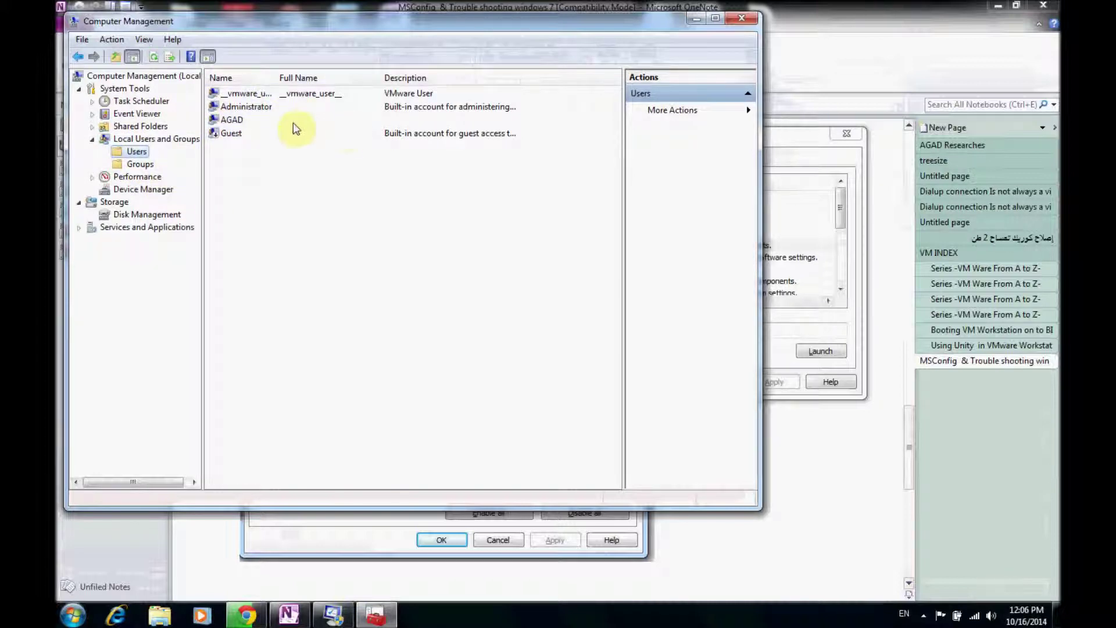
left_click(140, 164)
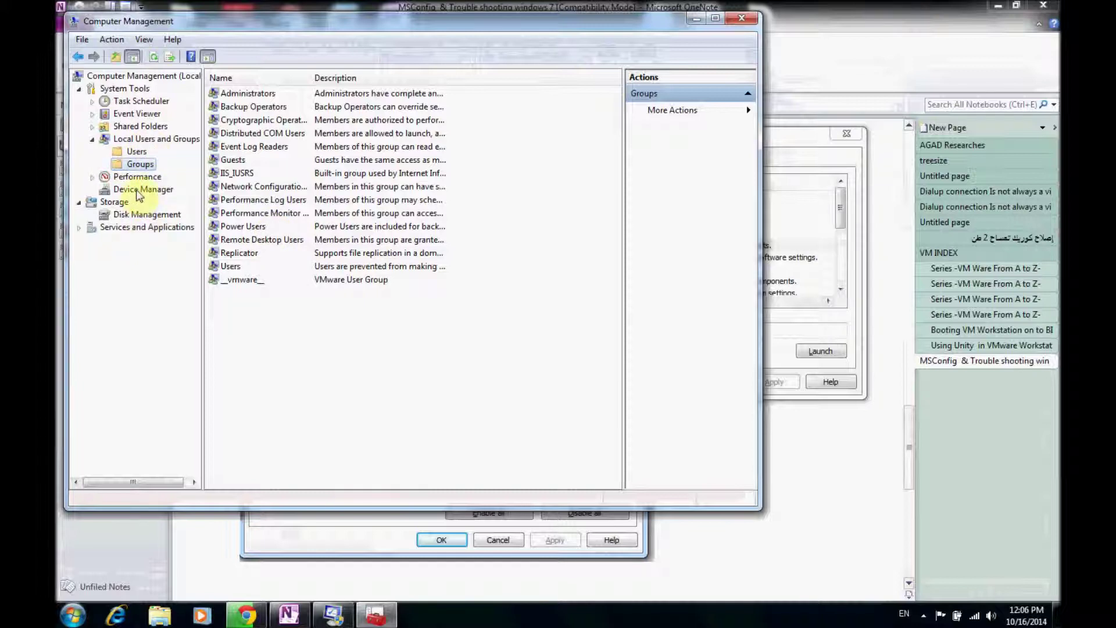
View the installed hardware in Device Manager and the volumes in Disk Management, and close Computer Management
left_click(166, 195)
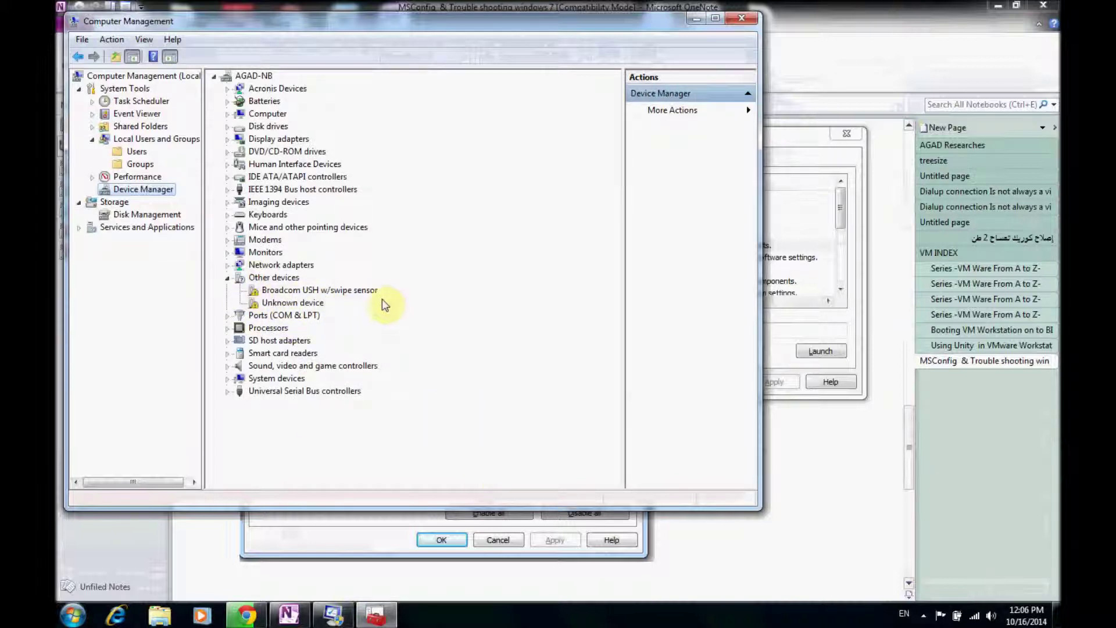
left_click(140, 214)
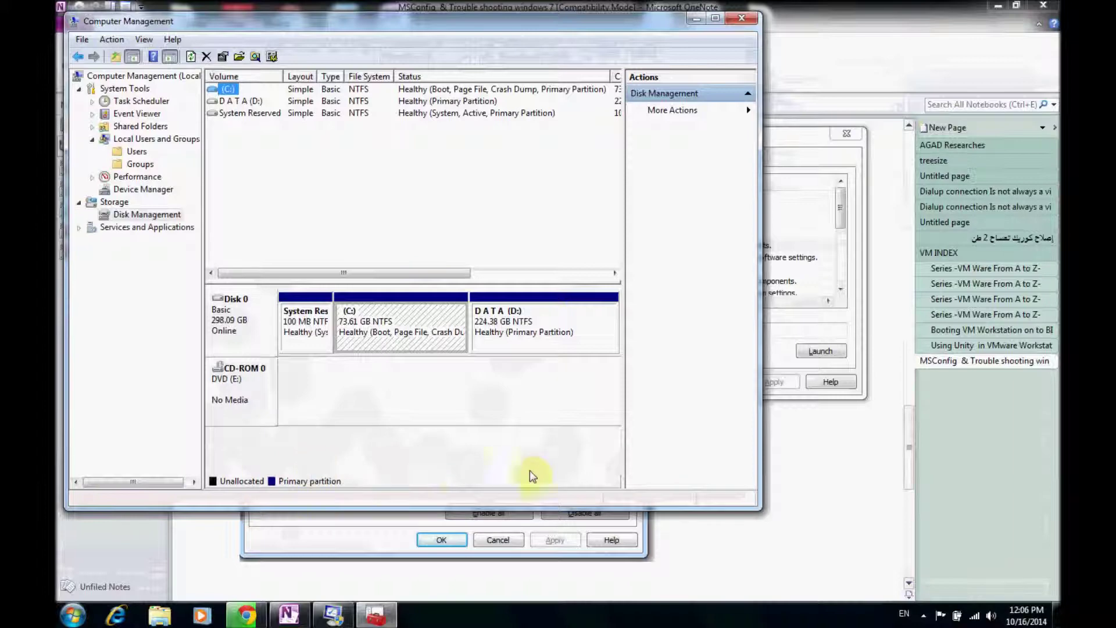
left_click(740, 18)
Launch System Information, review the system summary and the IRQs under Hardware Resources, and close it
left_click(515, 263)
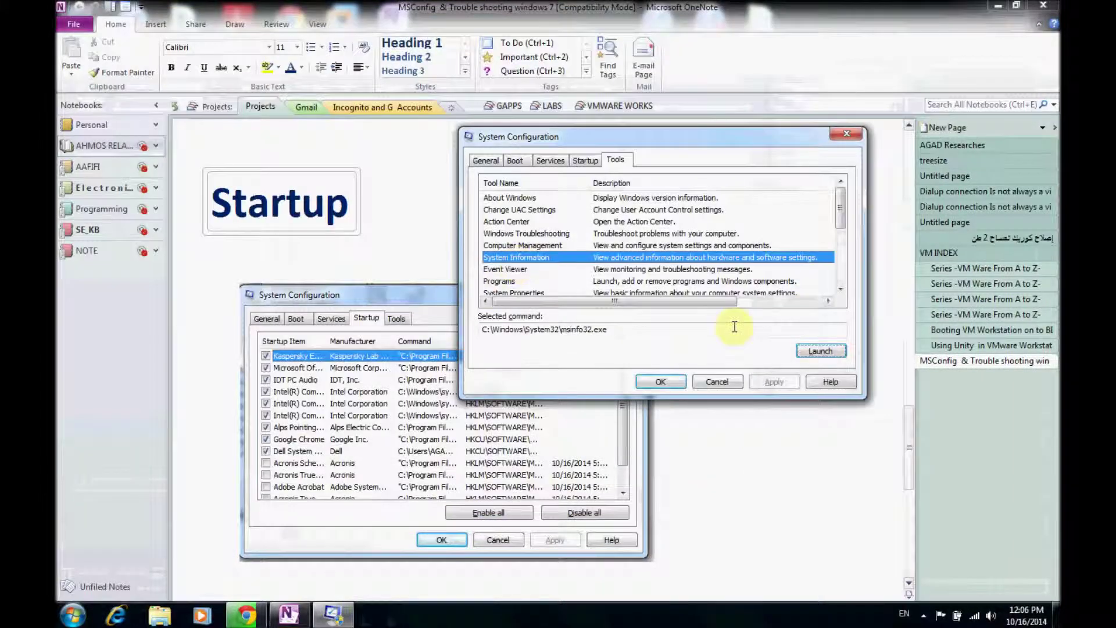
left_click(804, 350)
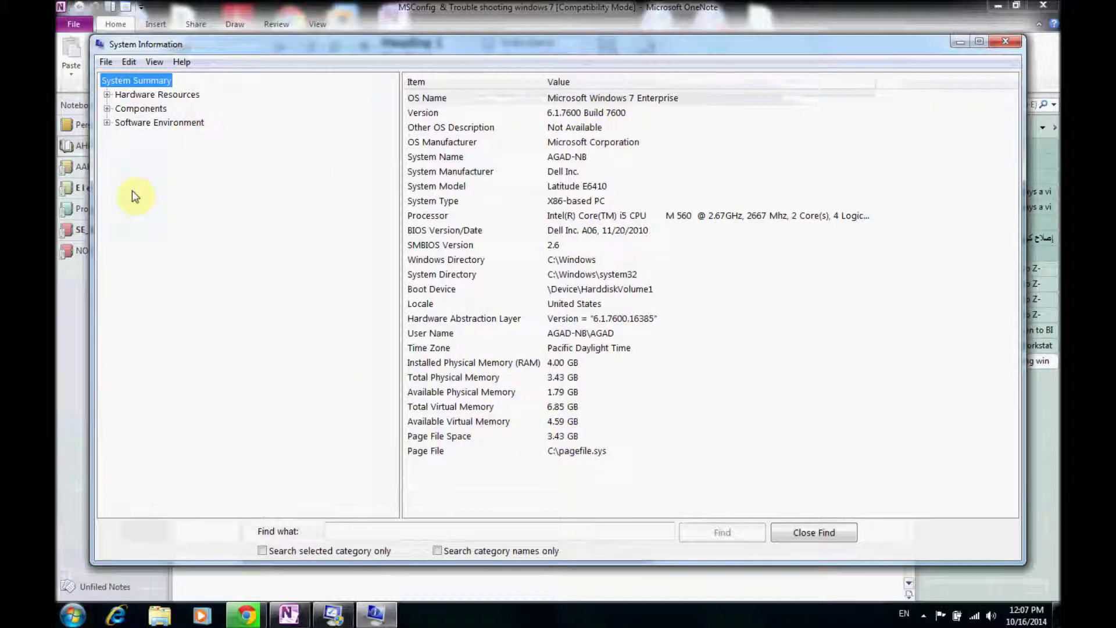
left_click(162, 97)
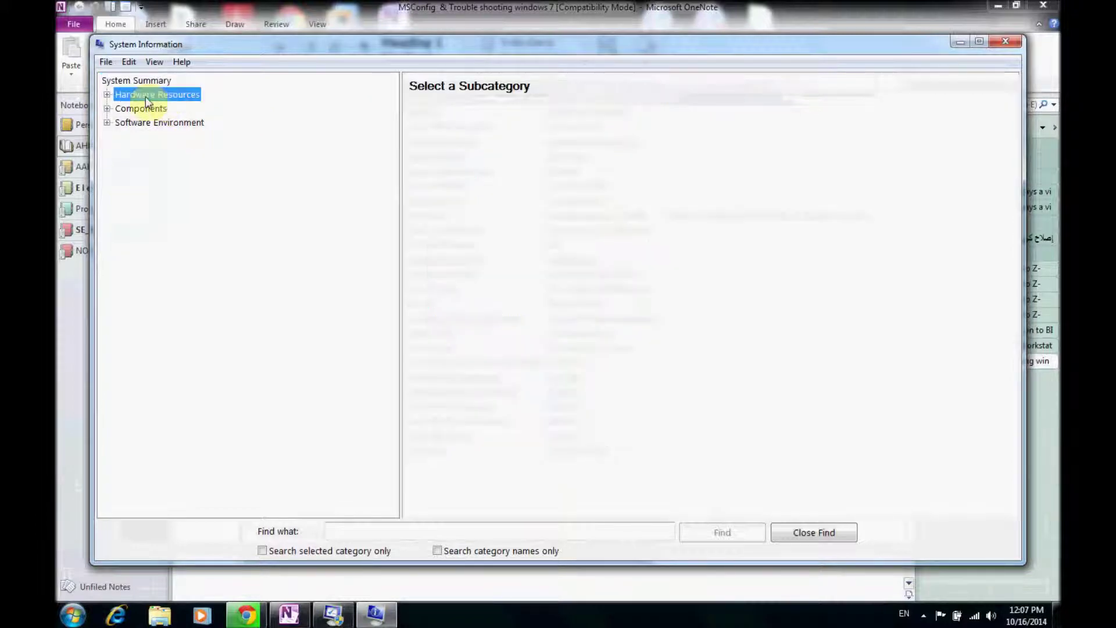
left_click(107, 95)
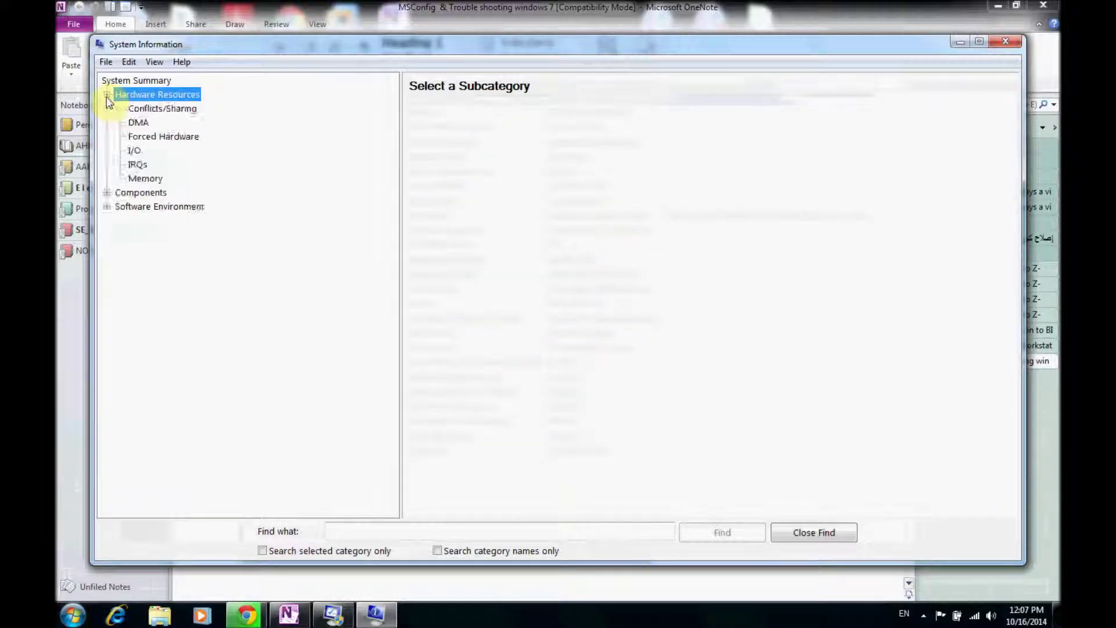
left_click(141, 167)
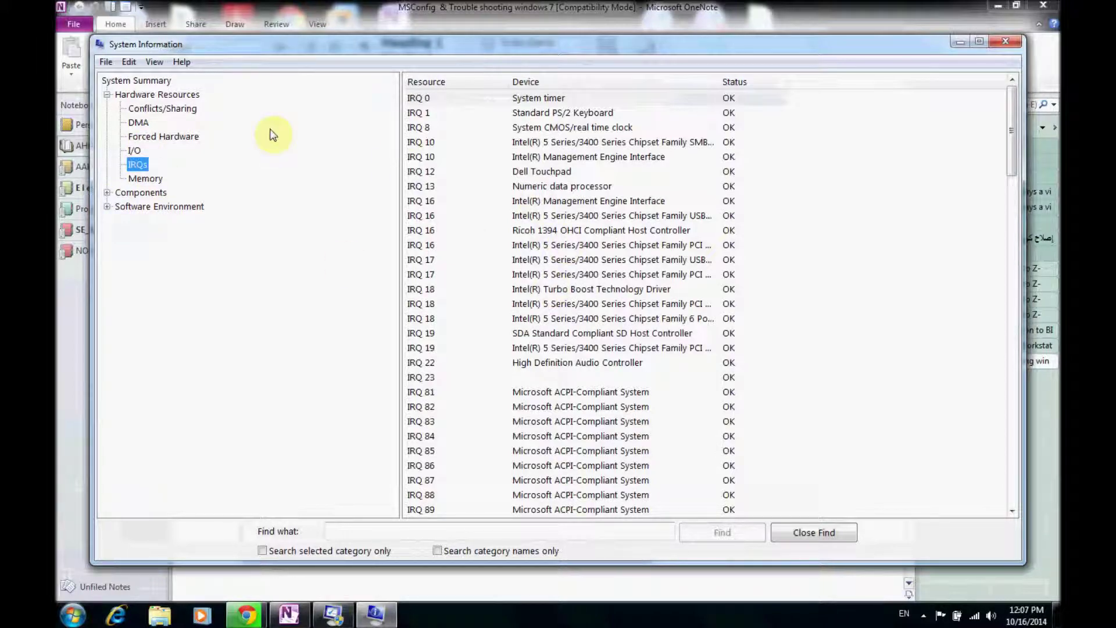
left_click(1001, 45)
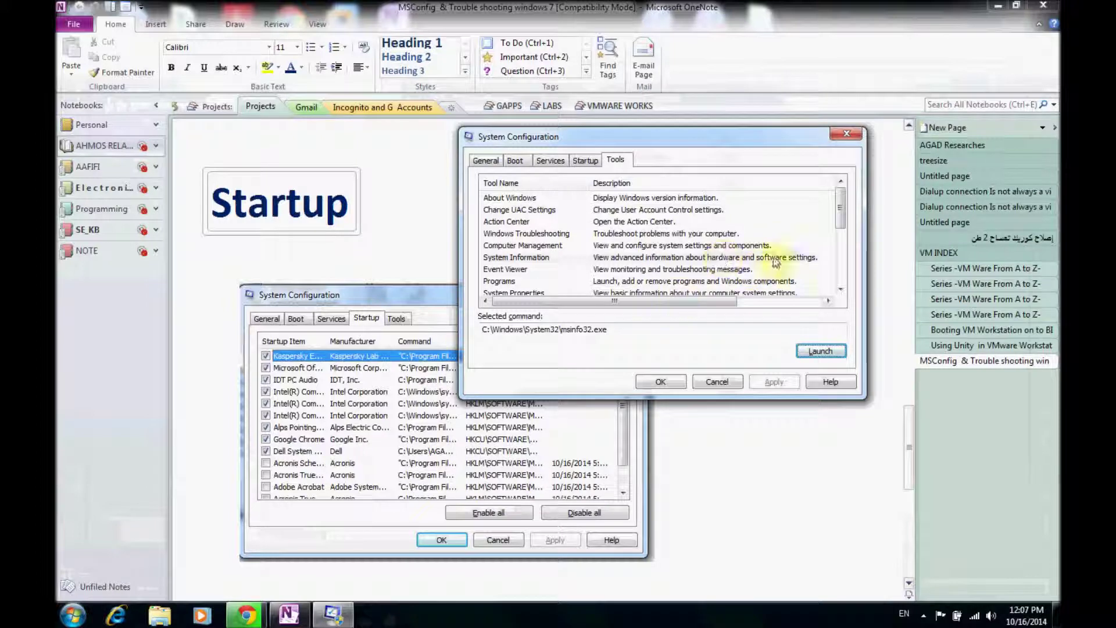
Launch Event Viewer from the System Configuration tools list
left_click(841, 292)
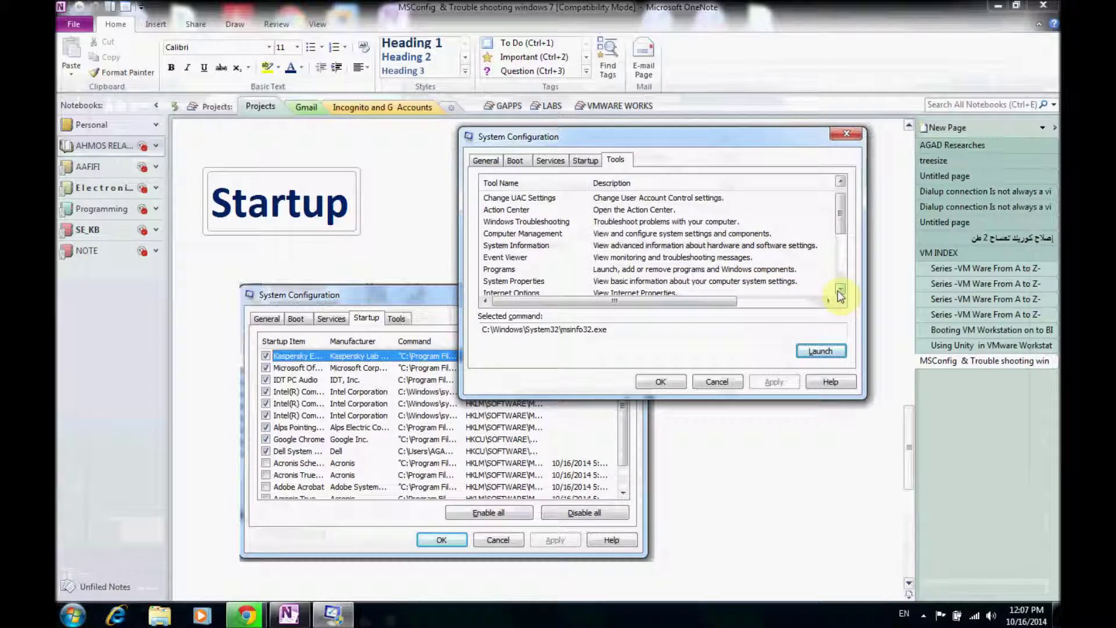
left_click(840, 292)
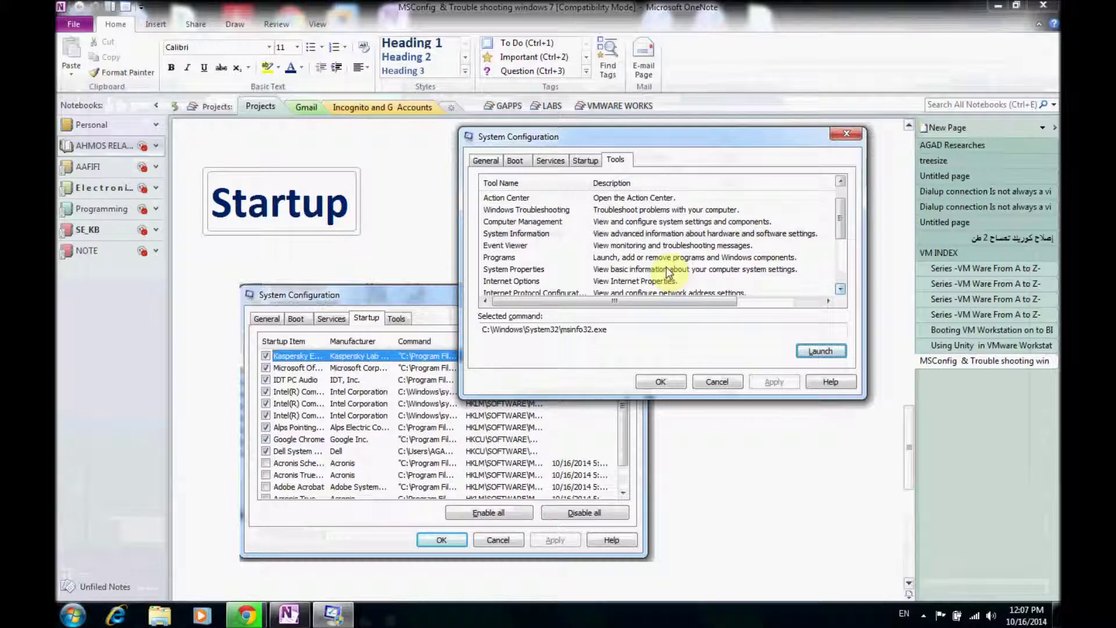
left_click(500, 245)
left_click(820, 350)
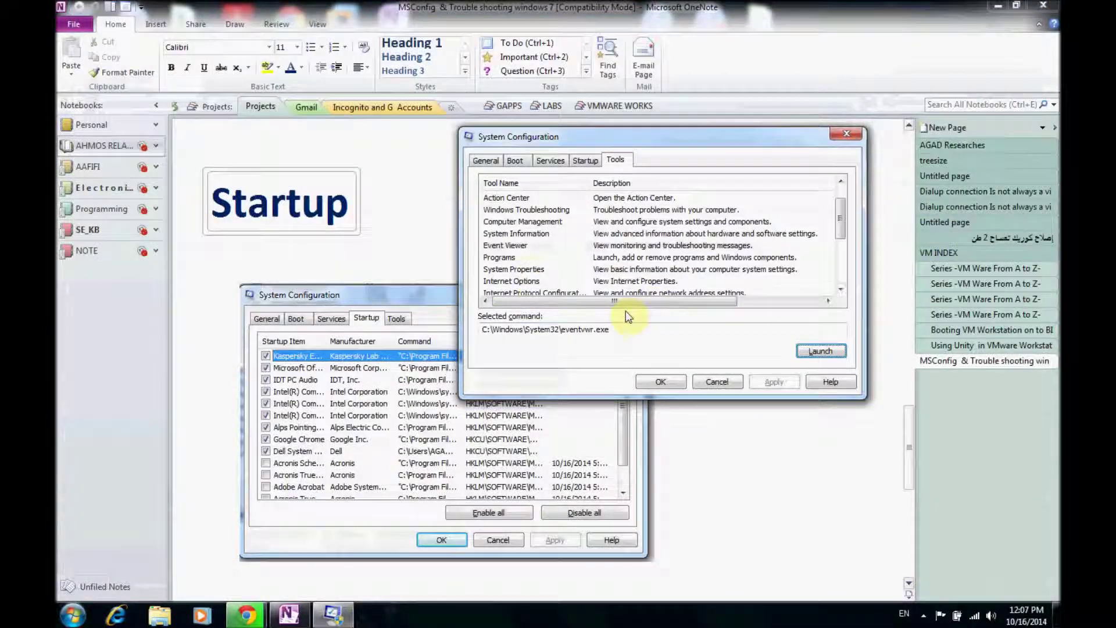
Look through the remaining System Configuration tools, including Programs, Internet Options and Performance Monitor, checking their commands and descriptions
left_click(526, 271)
key("Up")
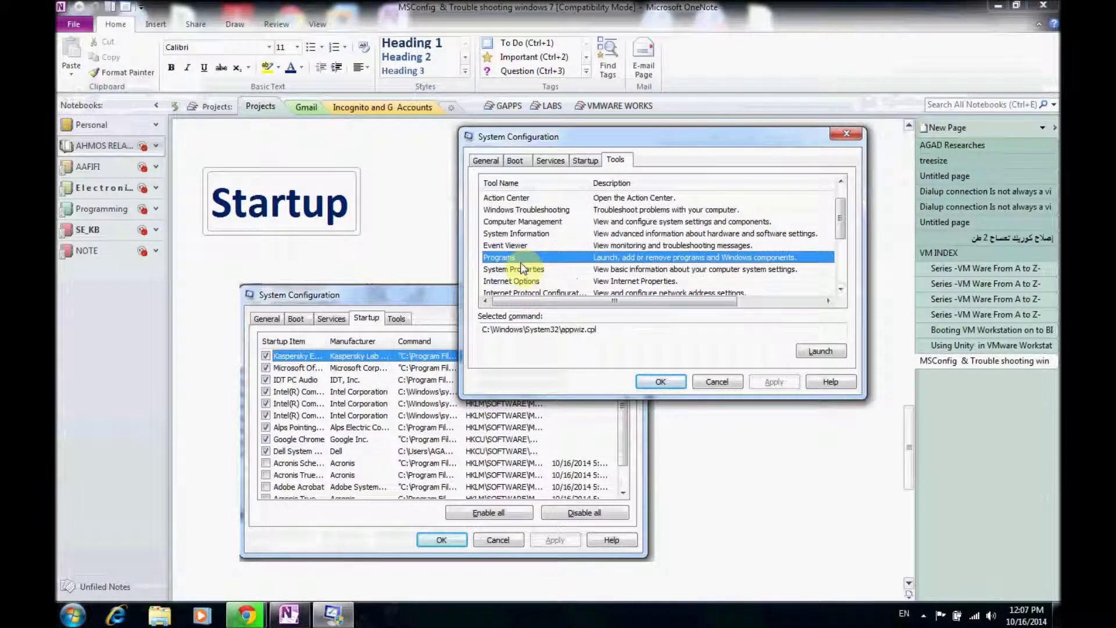
left_click(557, 284)
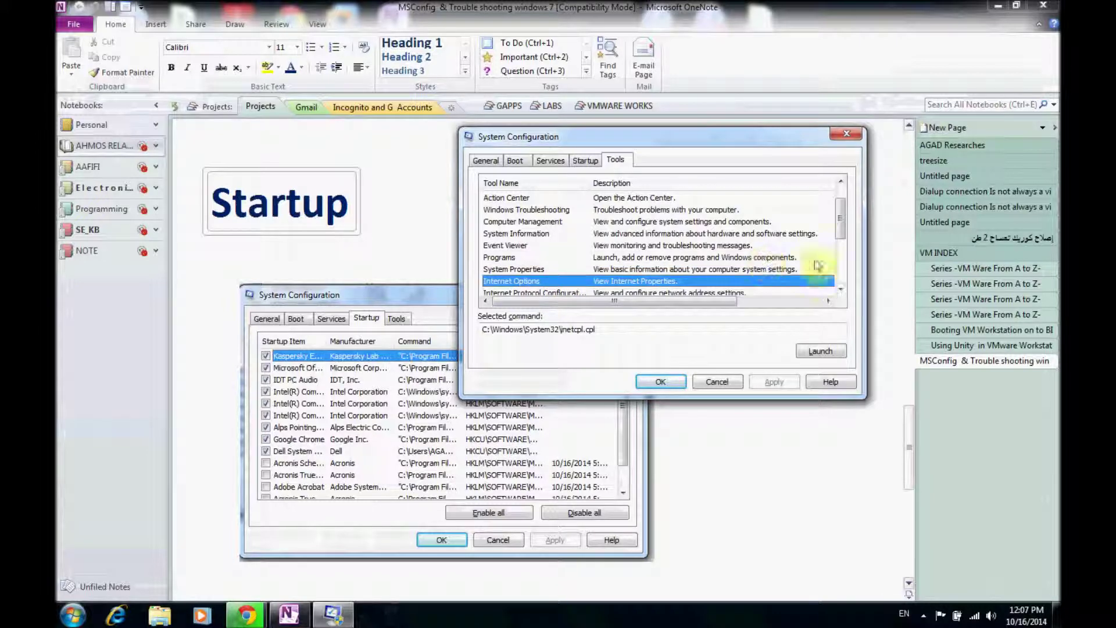
left_click(841, 290)
left_click(840, 291)
left_click(840, 291)
left_click(841, 290)
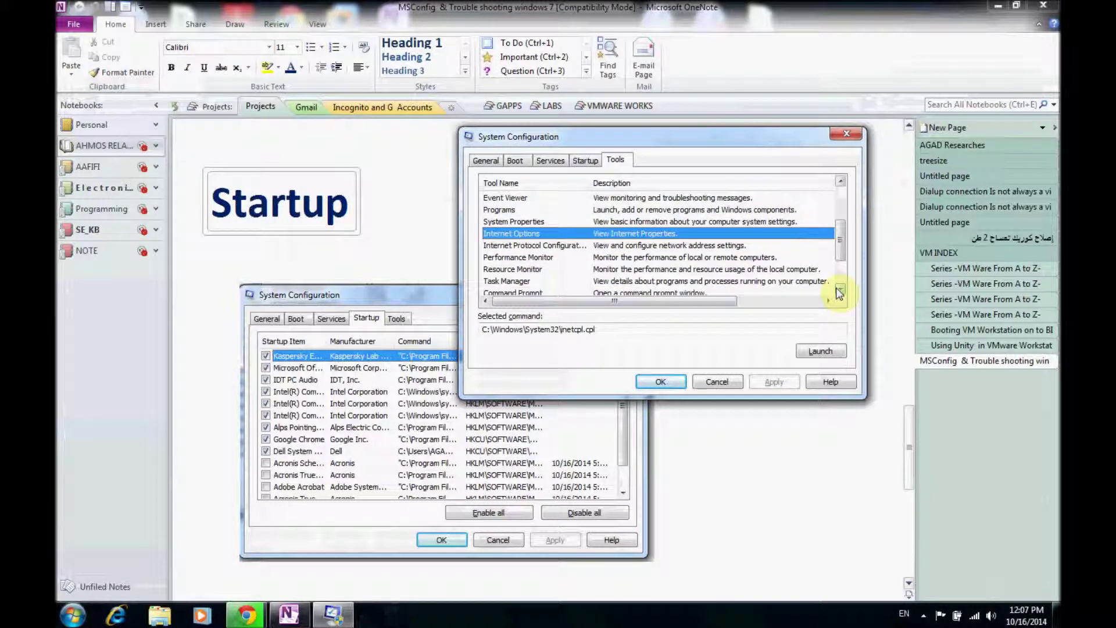
left_click(840, 291)
left_click(532, 234)
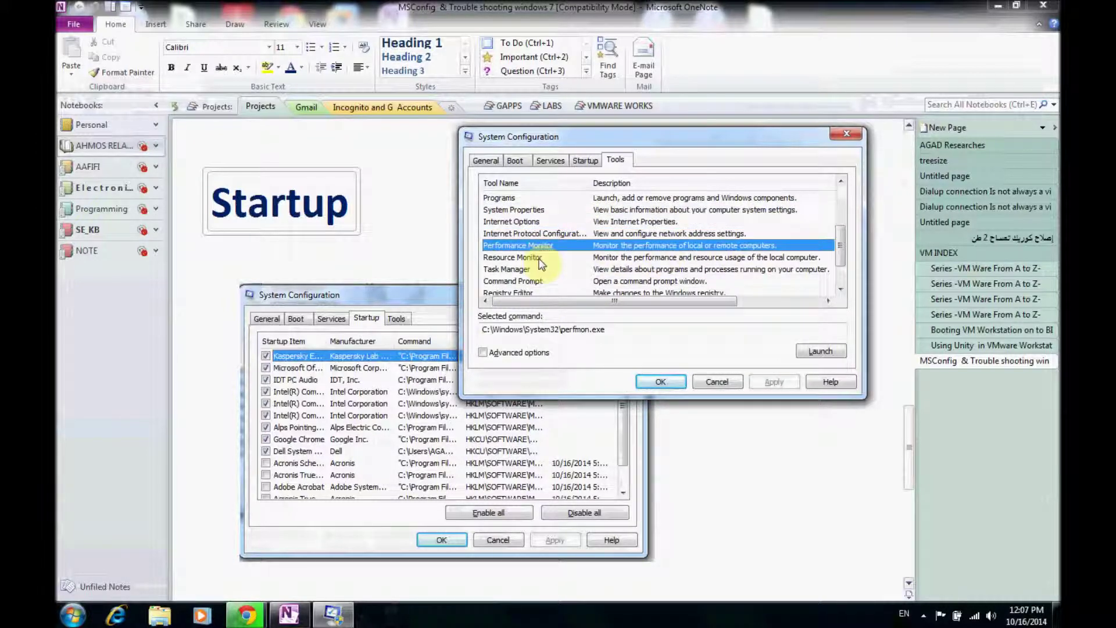
Launch Resource Monitor from the tools list, maximize it, and view the CPU processes and per-core usage graphs
left_click(489, 259)
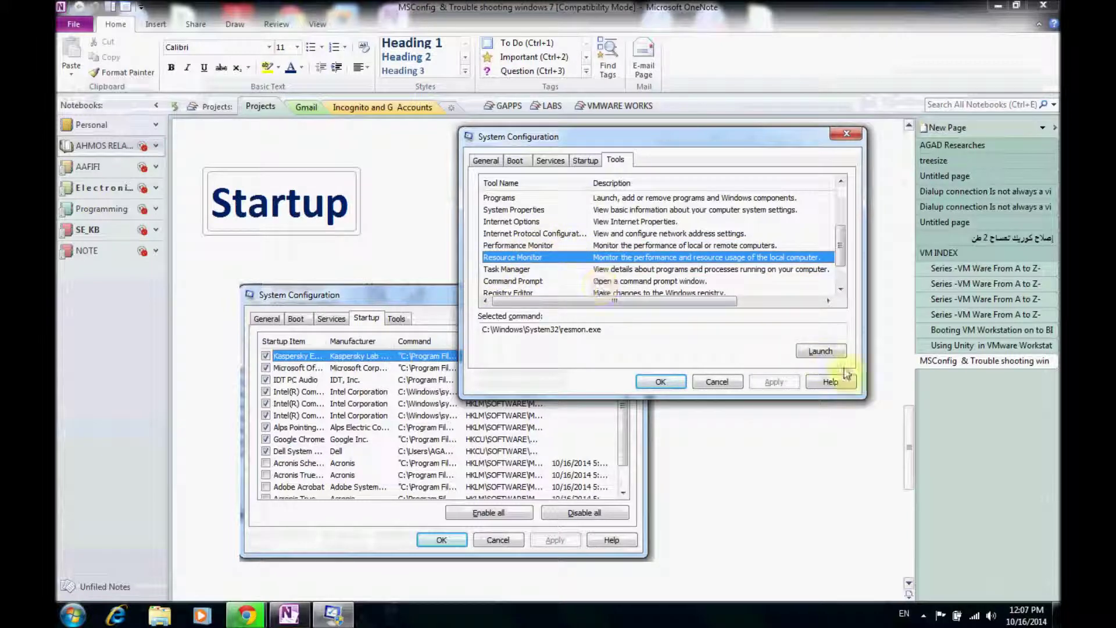
left_click(820, 352)
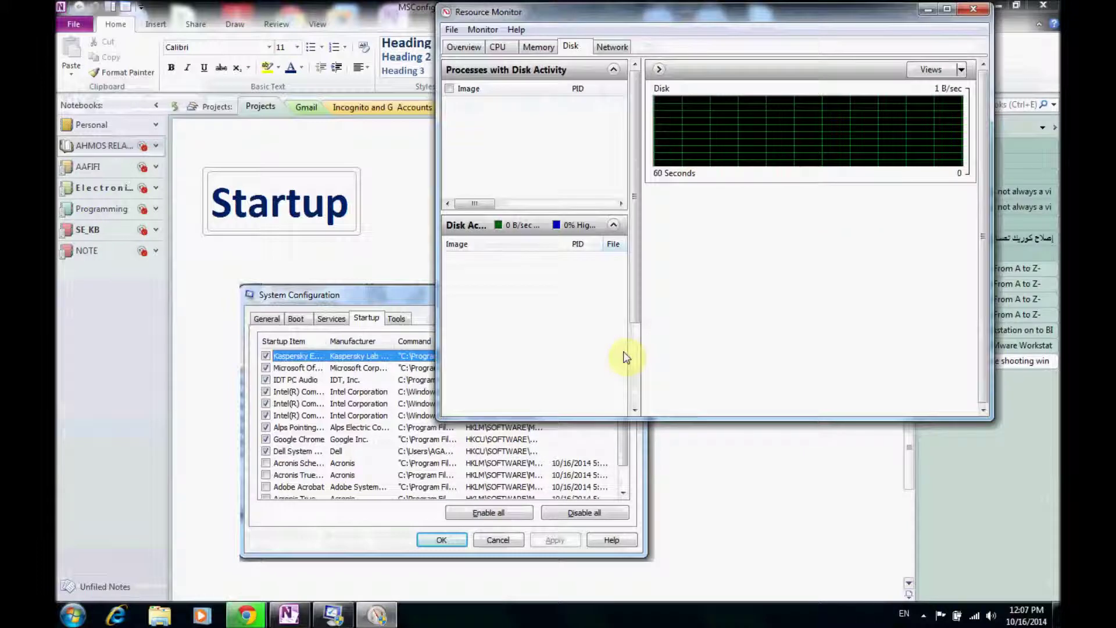
left_click(496, 47)
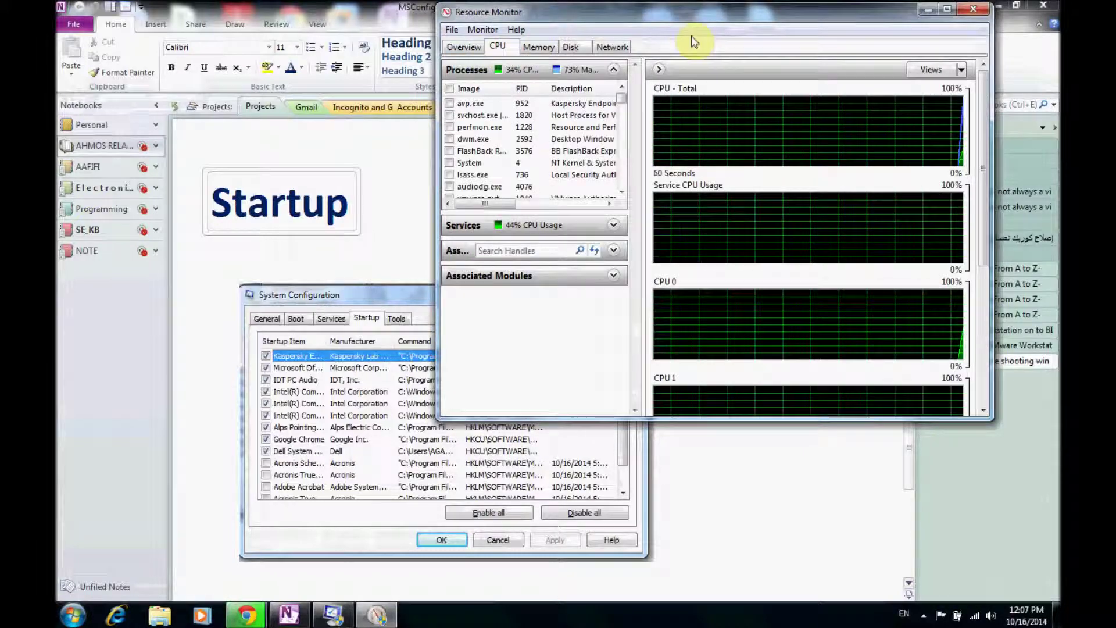
left_click(947, 10)
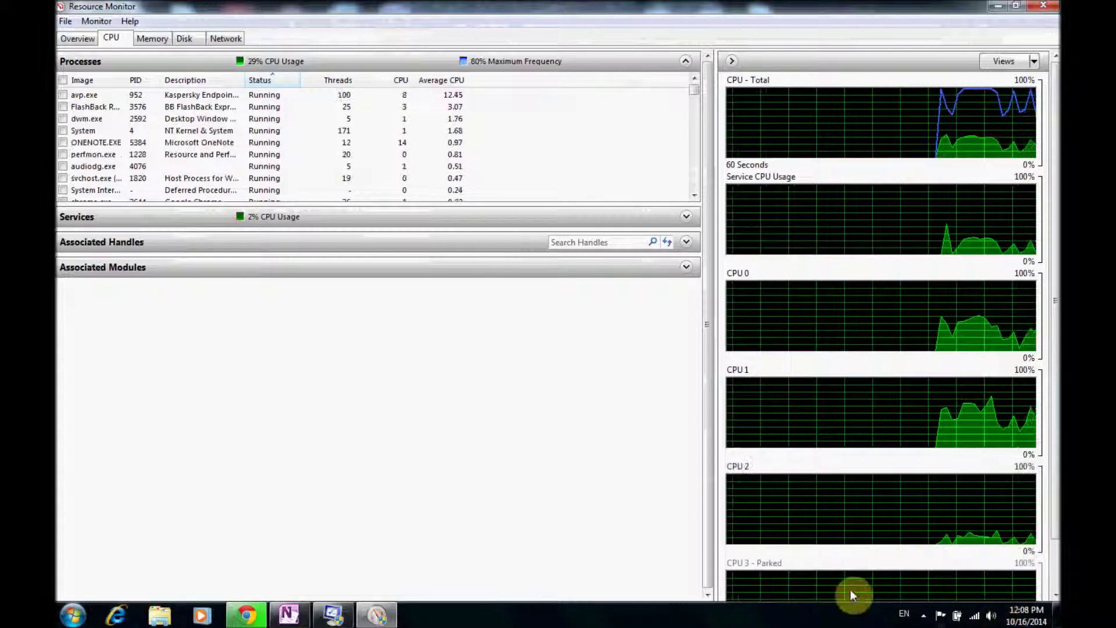
left_click_drag(1056, 224, 1054, 276)
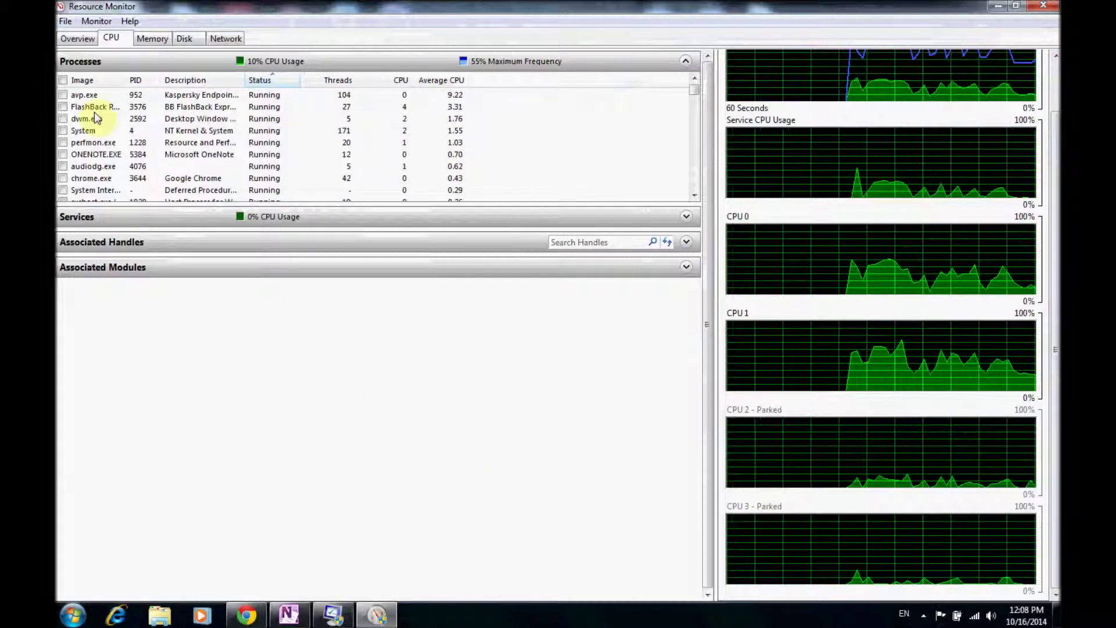
View memory usage in Resource Monitor, marking the ONENOTE.EXE process and unmarking it again
left_click(152, 38)
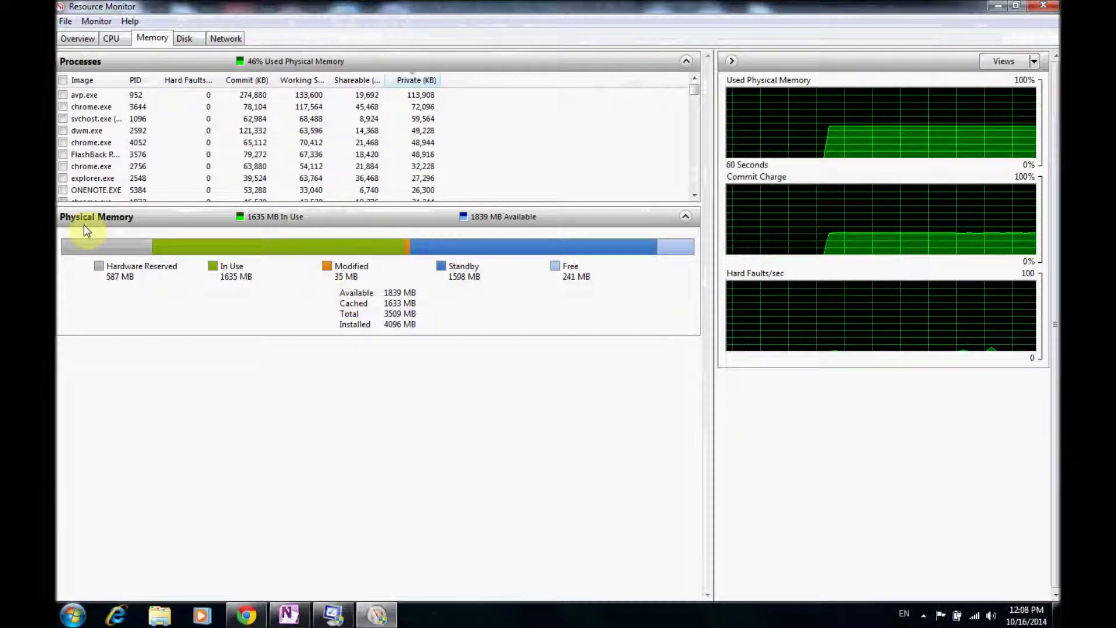
left_click(63, 190)
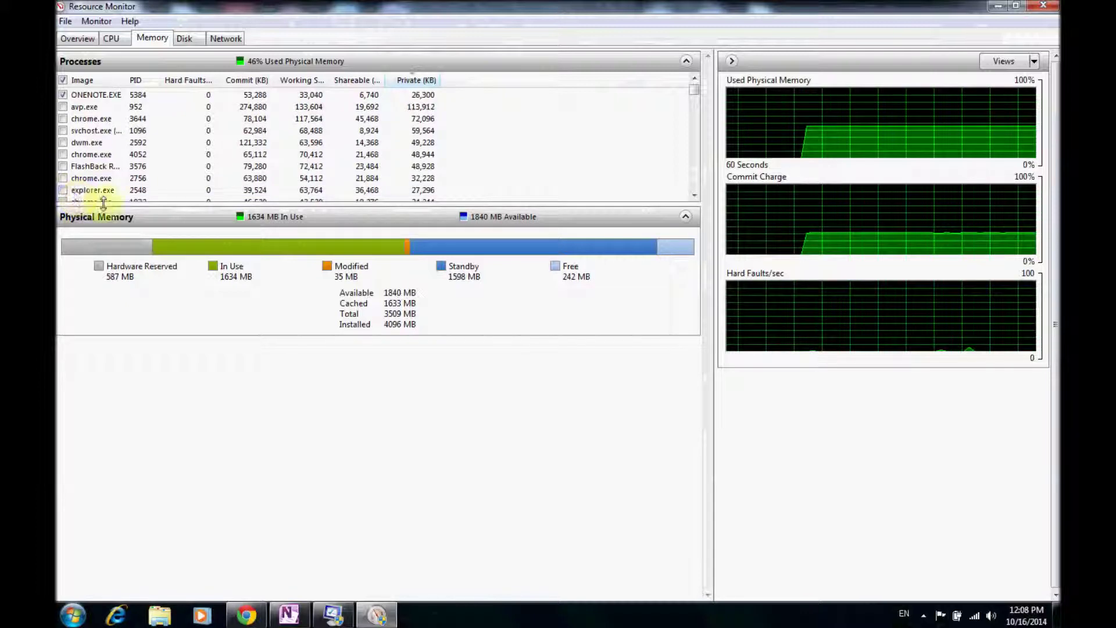
left_click(62, 94)
Show disk usage in Resource Monitor and sort the Disk Activity list by Read (B/sec)
left_click(183, 38)
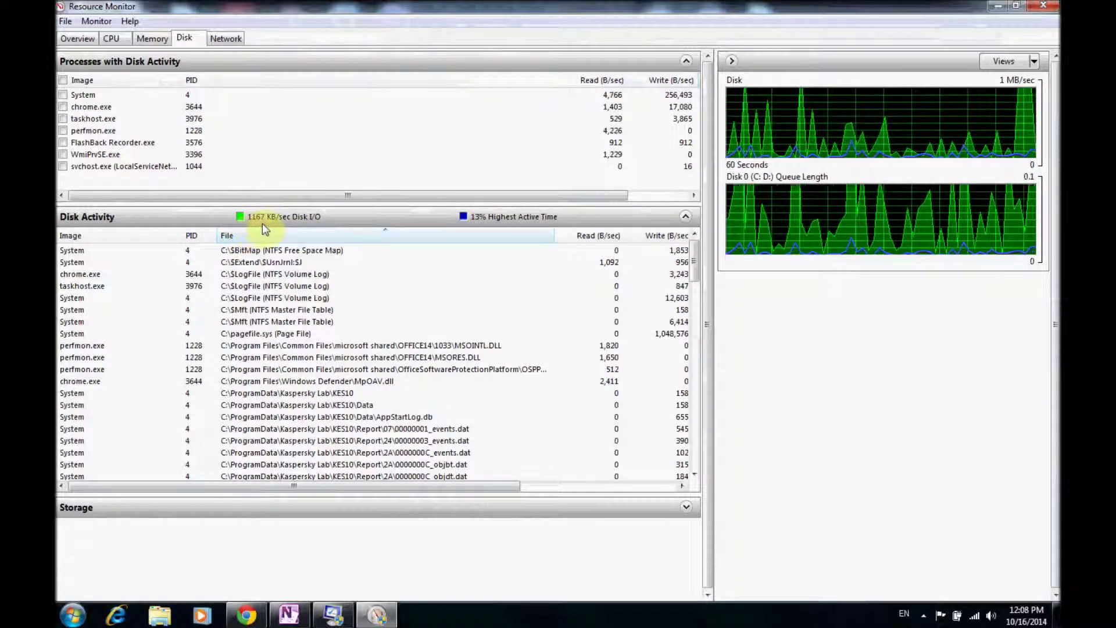
left_click(602, 237)
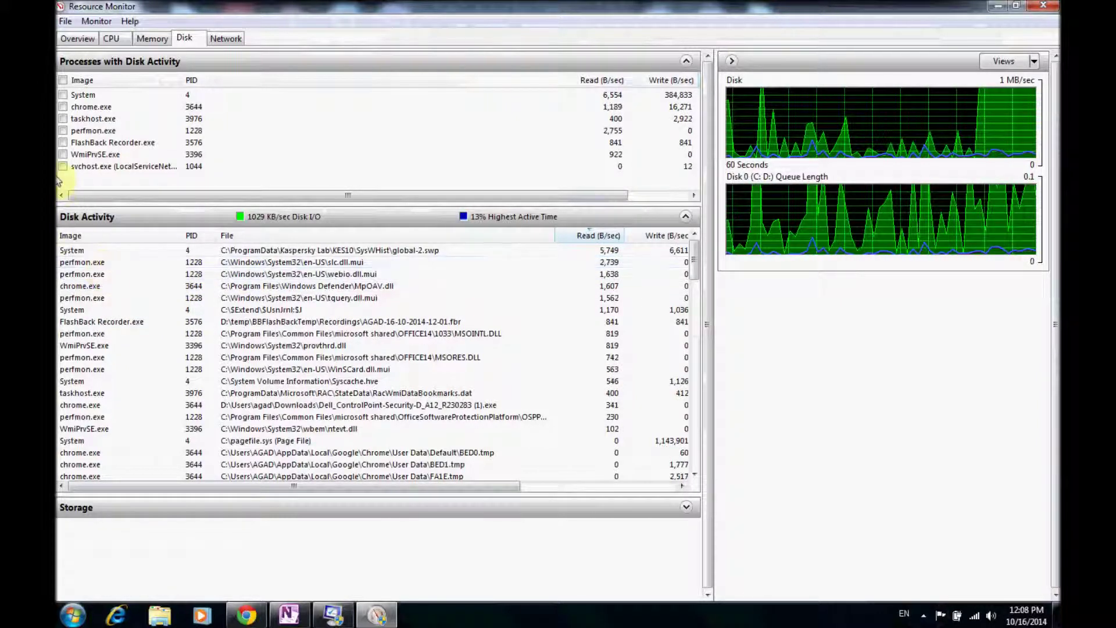
Filter the Disk Activity list by the chrome.exe process, then clear the filter again
left_click(63, 107)
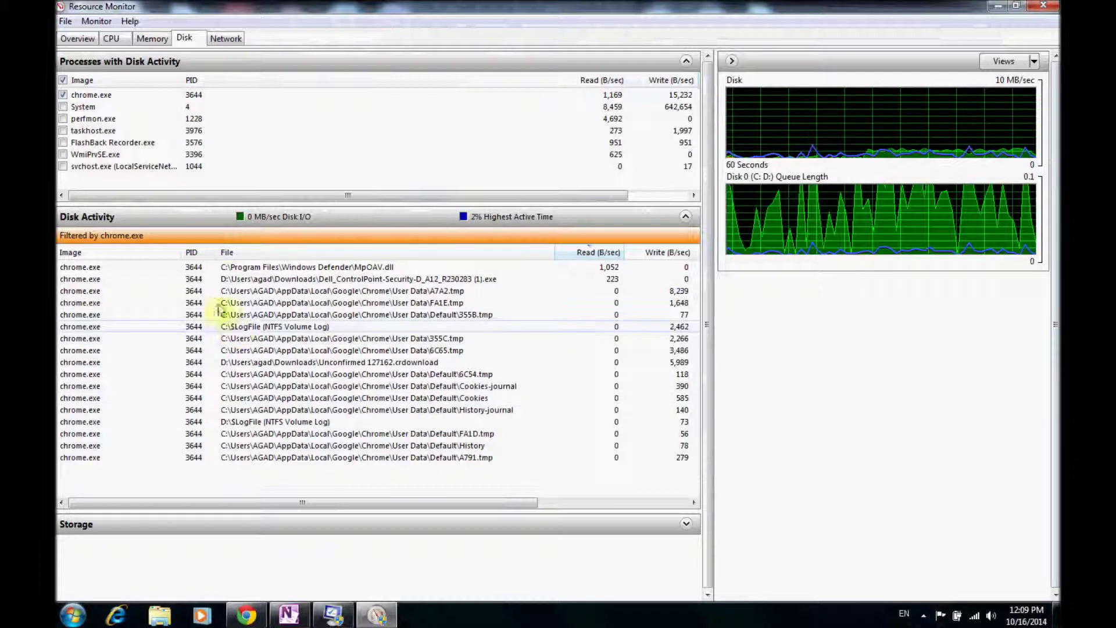
left_click(62, 95)
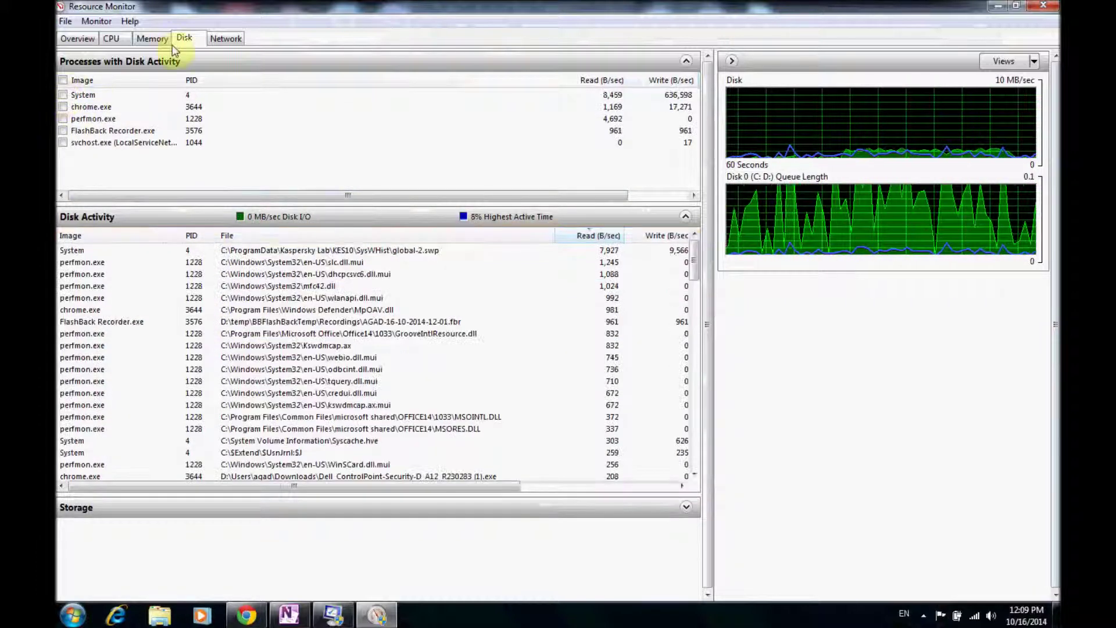
Show network usage in Resource Monitor, expand Network Activity and filter it by chrome.exe
left_click(226, 37)
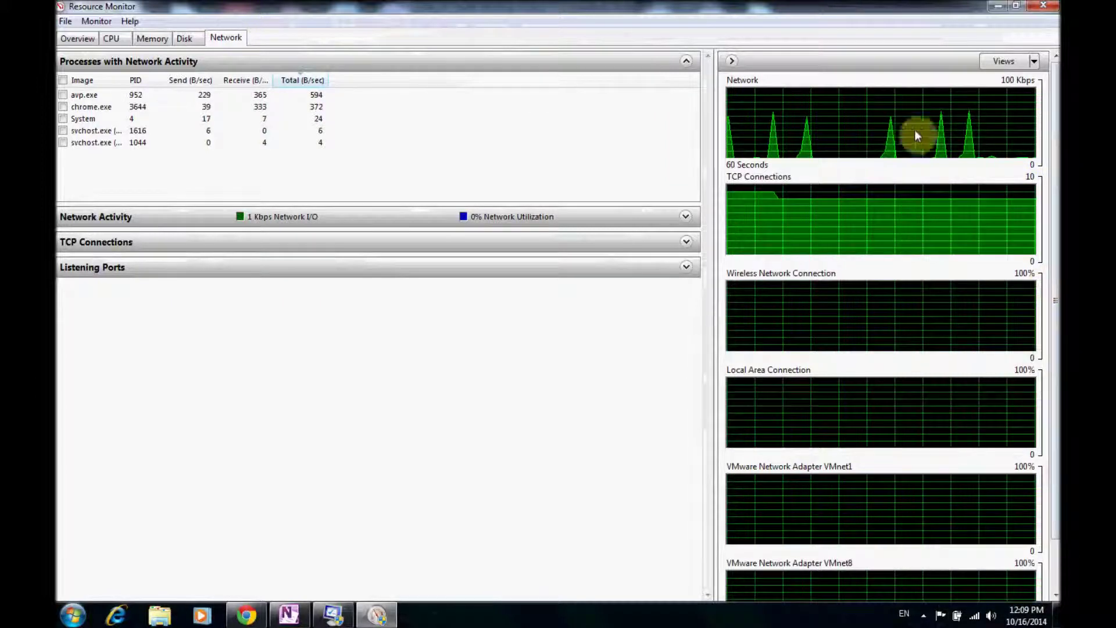
left_click(86, 214)
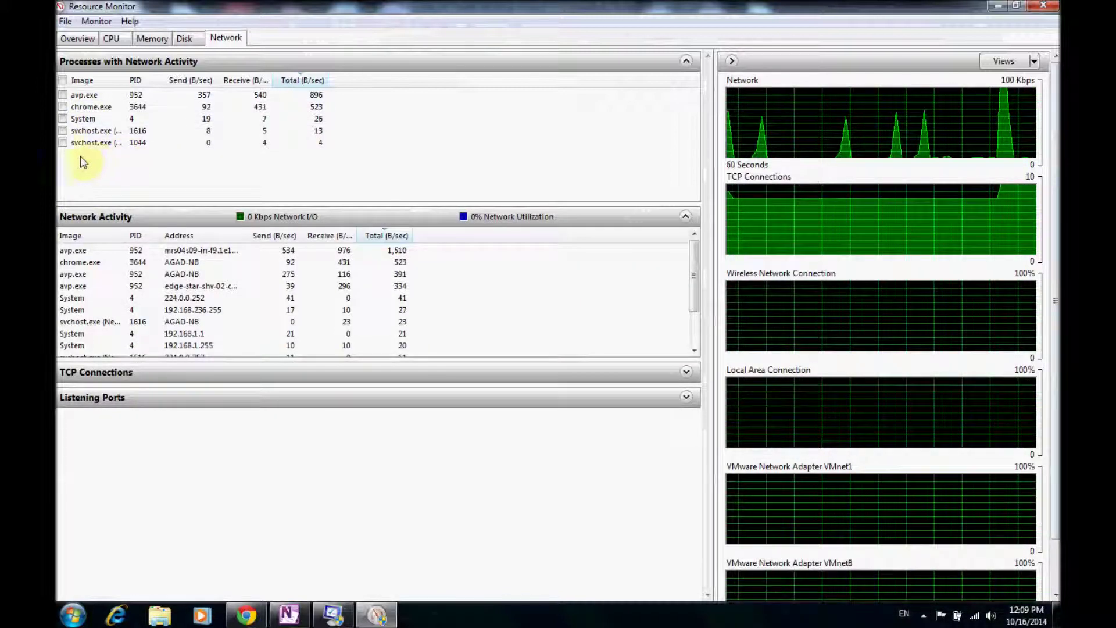
left_click(63, 107)
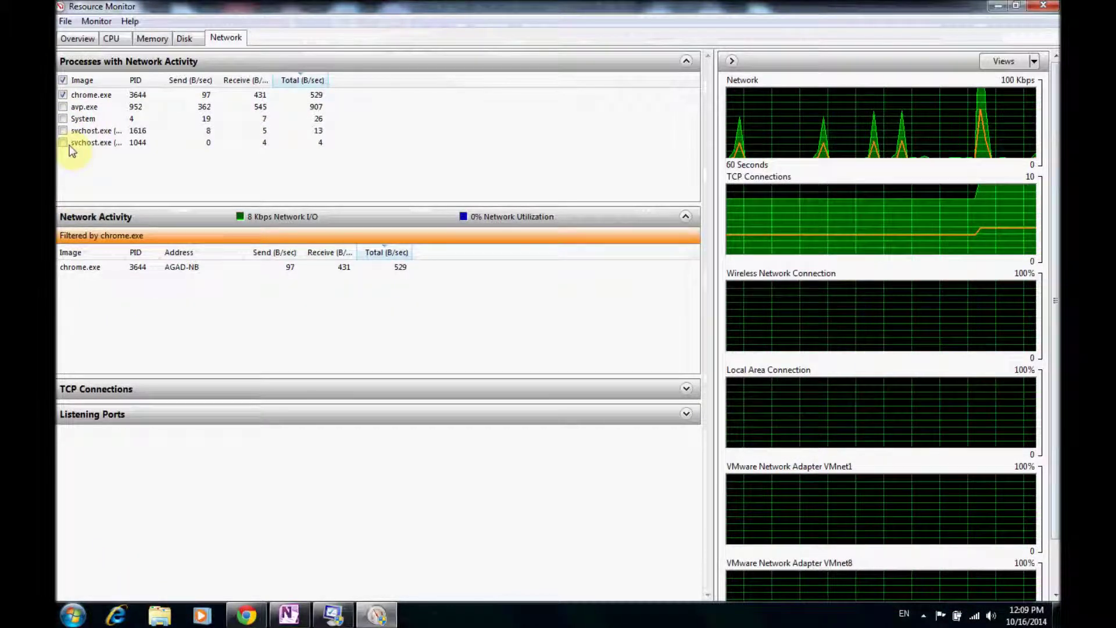
Change the network process filter from chrome.exe to avp.exe and widen the Address column to show full addresses
left_click(62, 107)
left_click(62, 95)
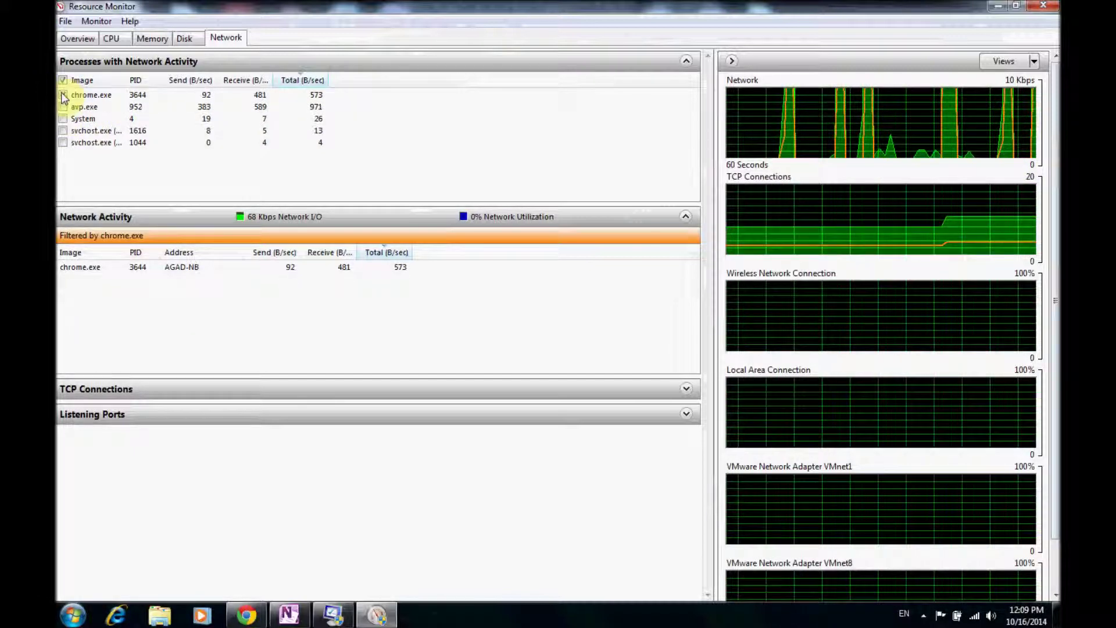
left_click(63, 107)
left_click(62, 95)
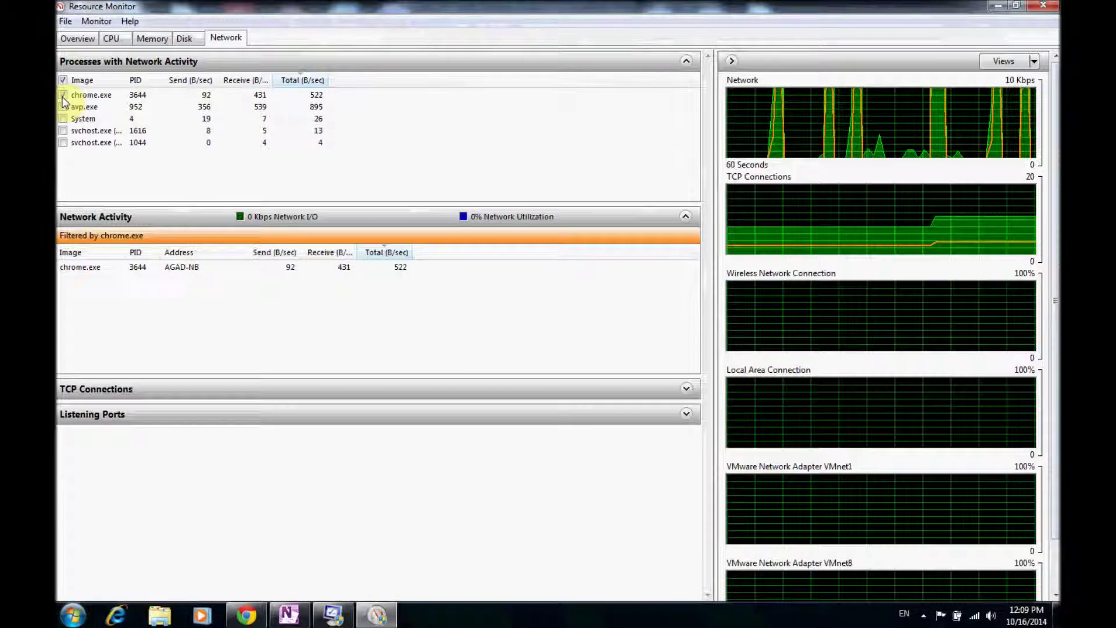
left_click(62, 96)
left_click(62, 95)
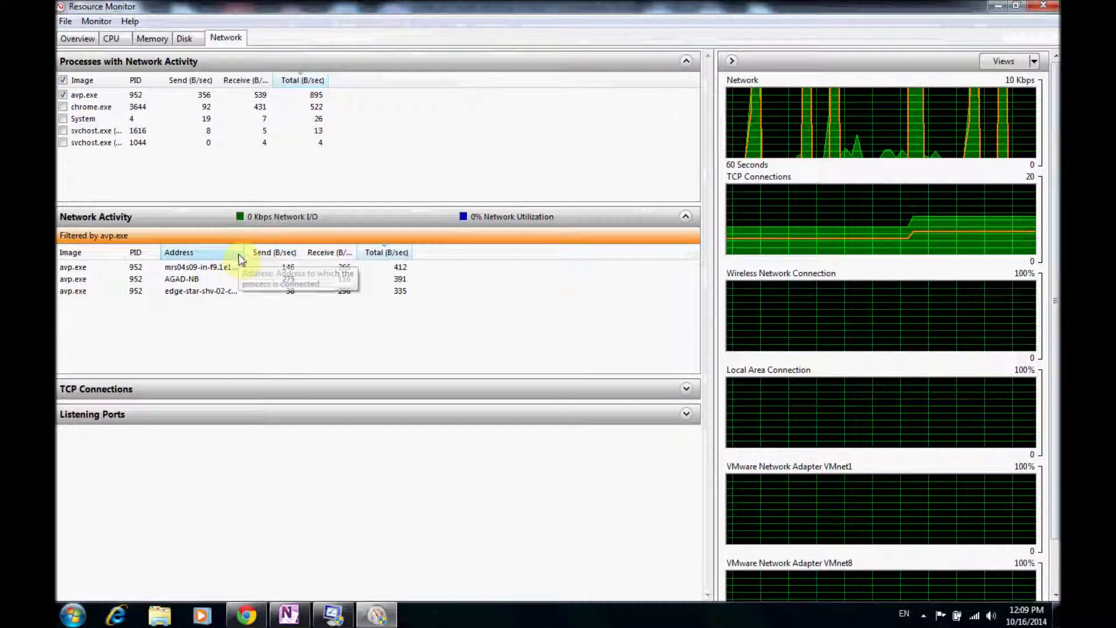
left_click_drag(245, 252, 324, 253)
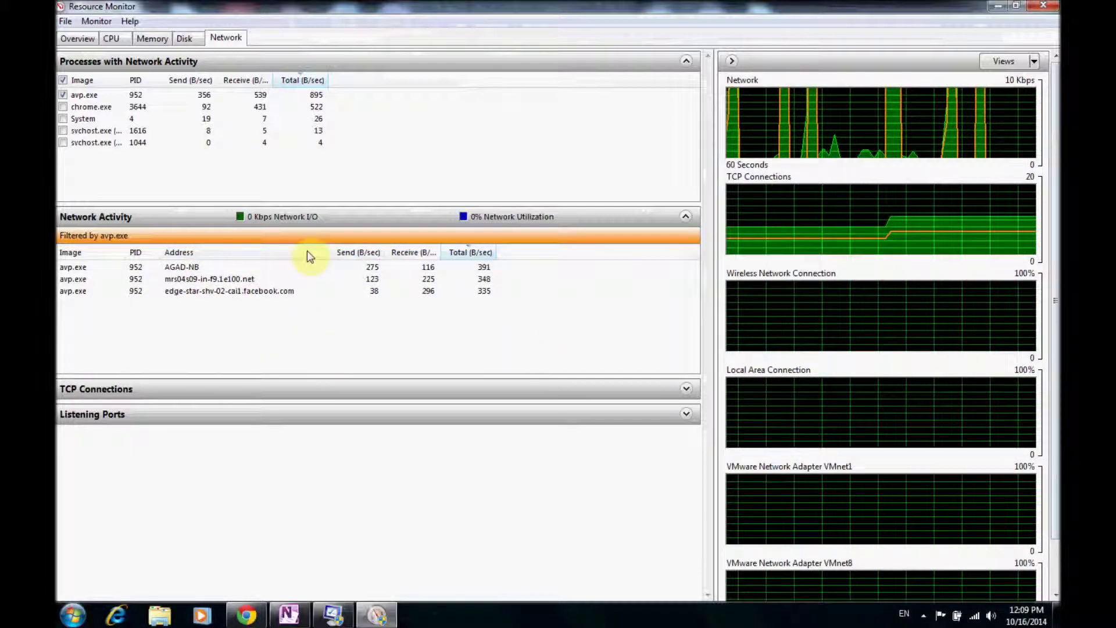
Replace the avp.exe filter on disk usage with chrome.exe, review its disk activity, and close Resource Monitor
left_click(184, 39)
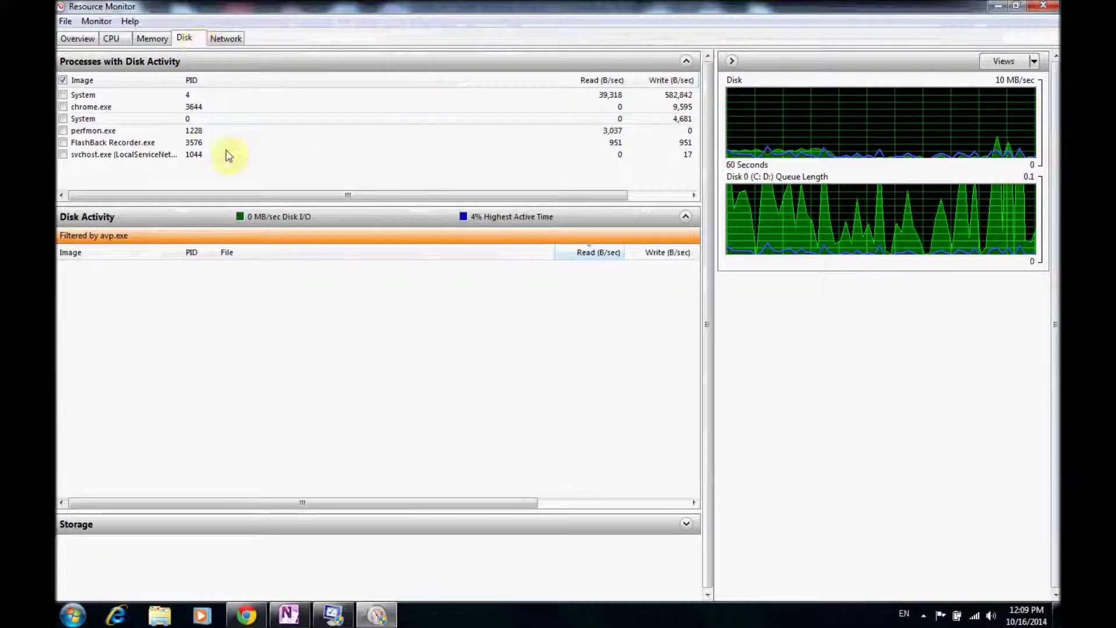
left_click(63, 81)
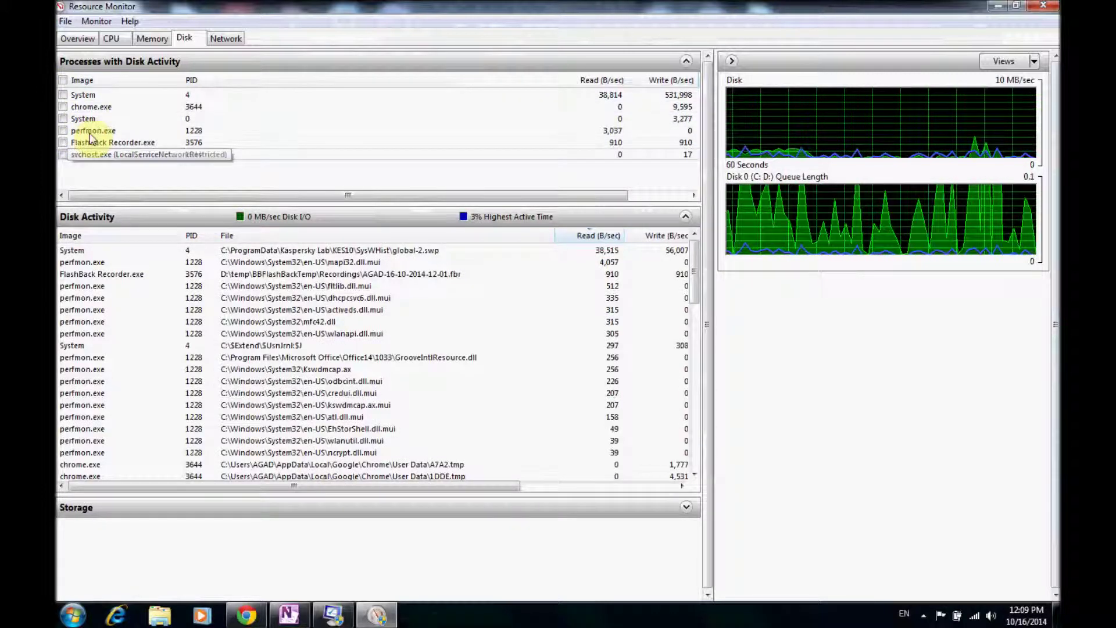
left_click(62, 106)
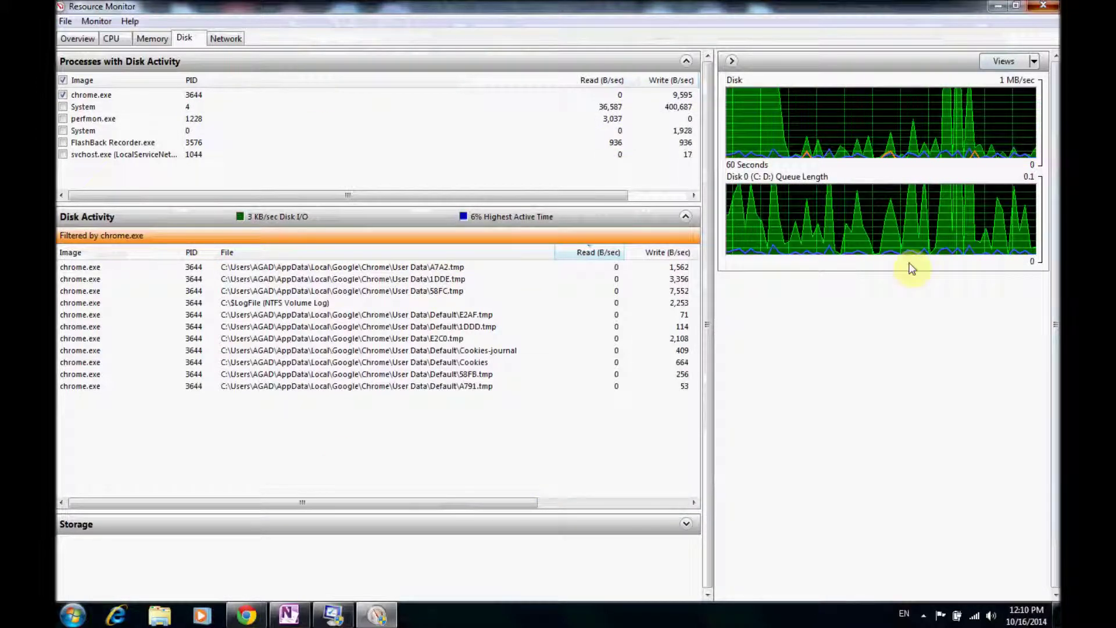
key("alt+F4")
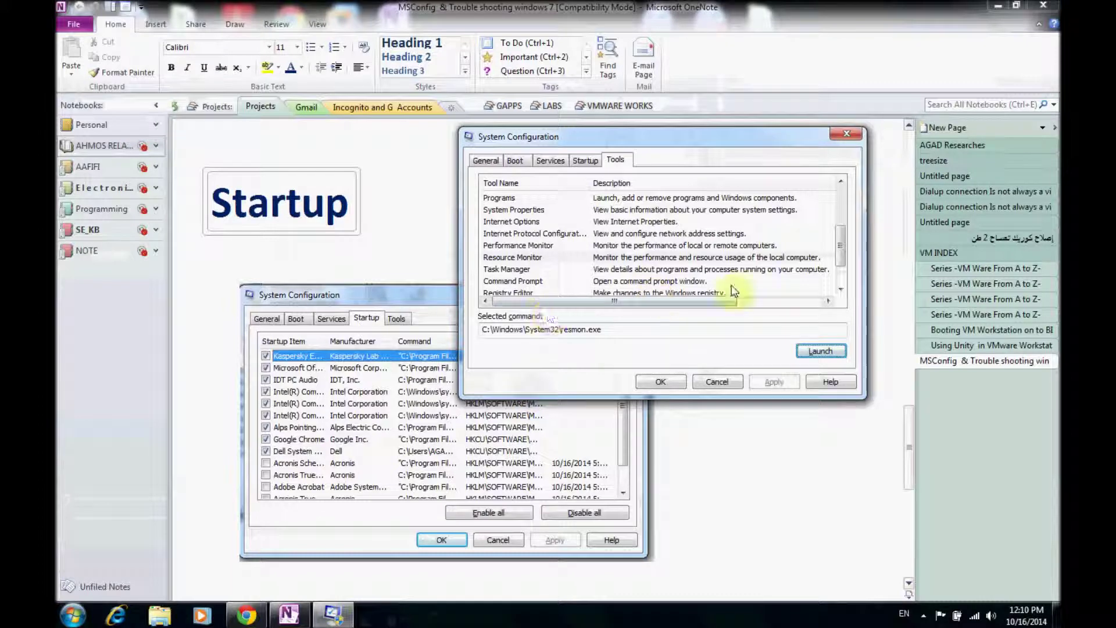
Launch Command Prompt from the System Configuration tools, delete temporary files across C:\ with del *.tmp/s, and enlarge and move its window
left_click(841, 289)
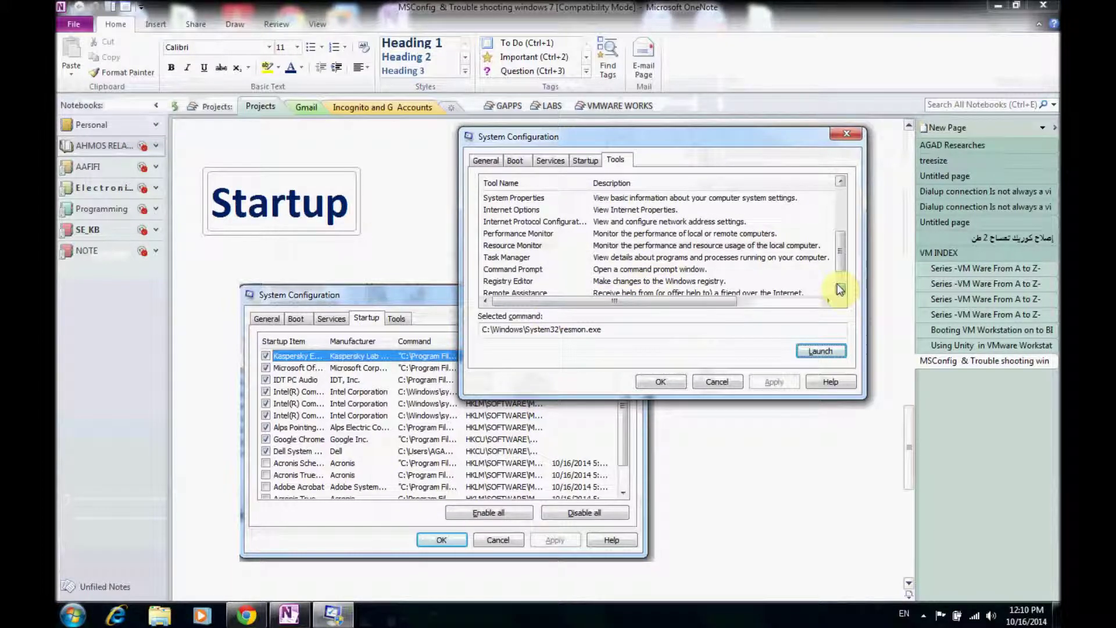
left_click(514, 271)
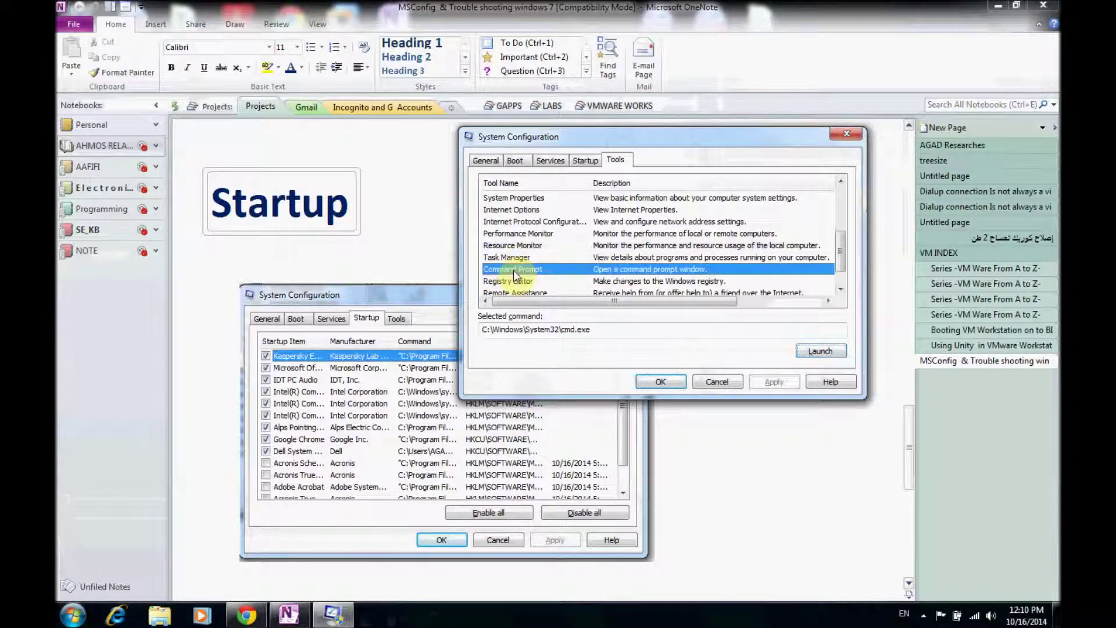
left_click(823, 352)
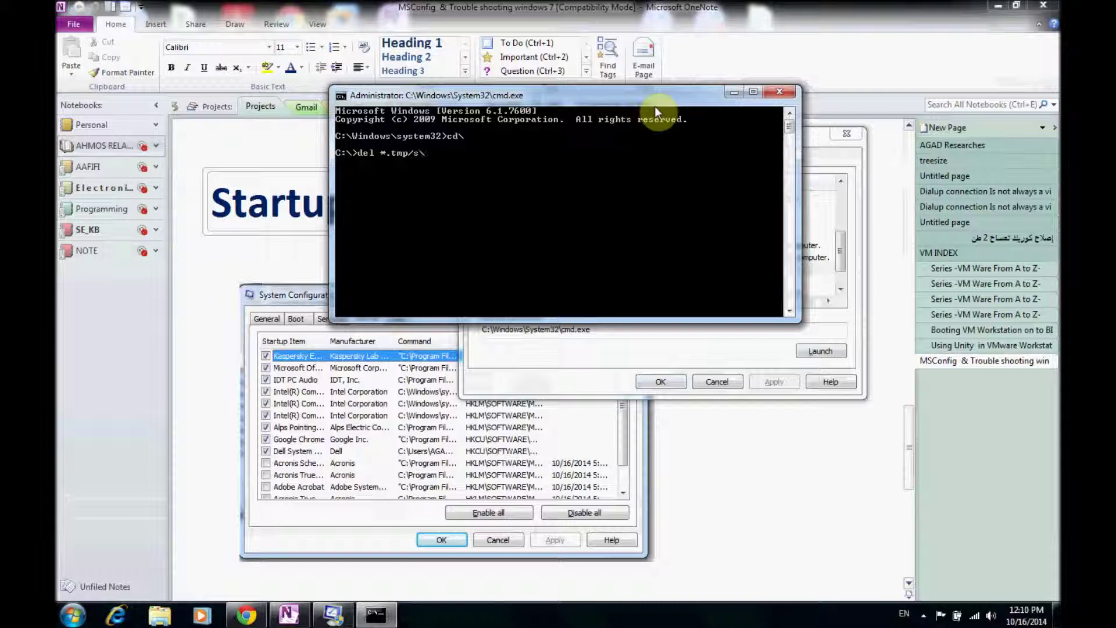
key("Return")
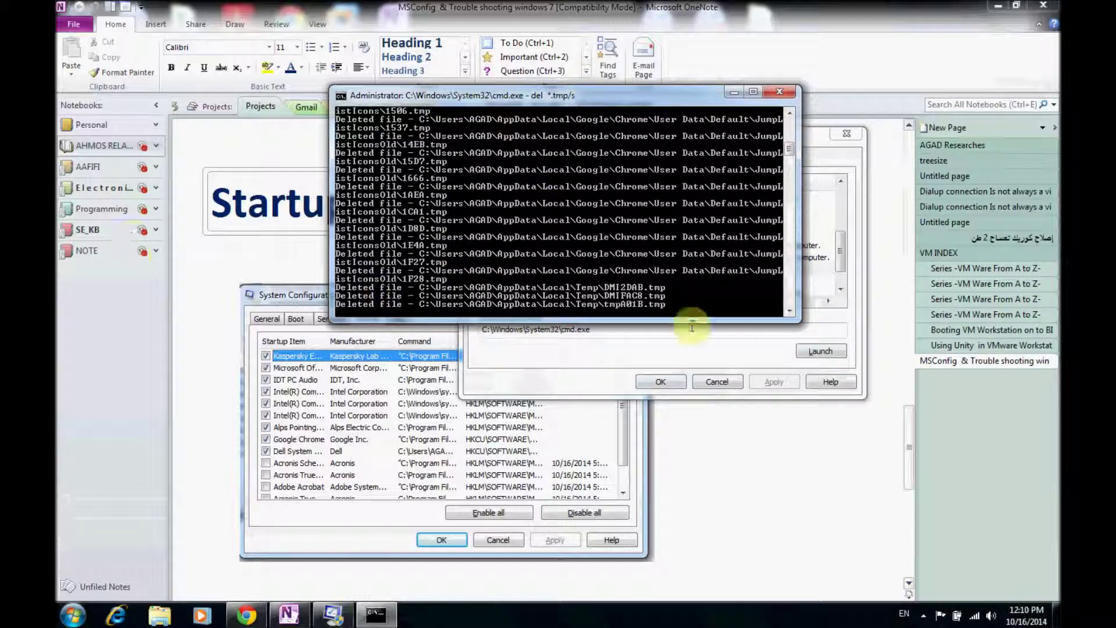
left_click_drag(788, 317, 783, 379)
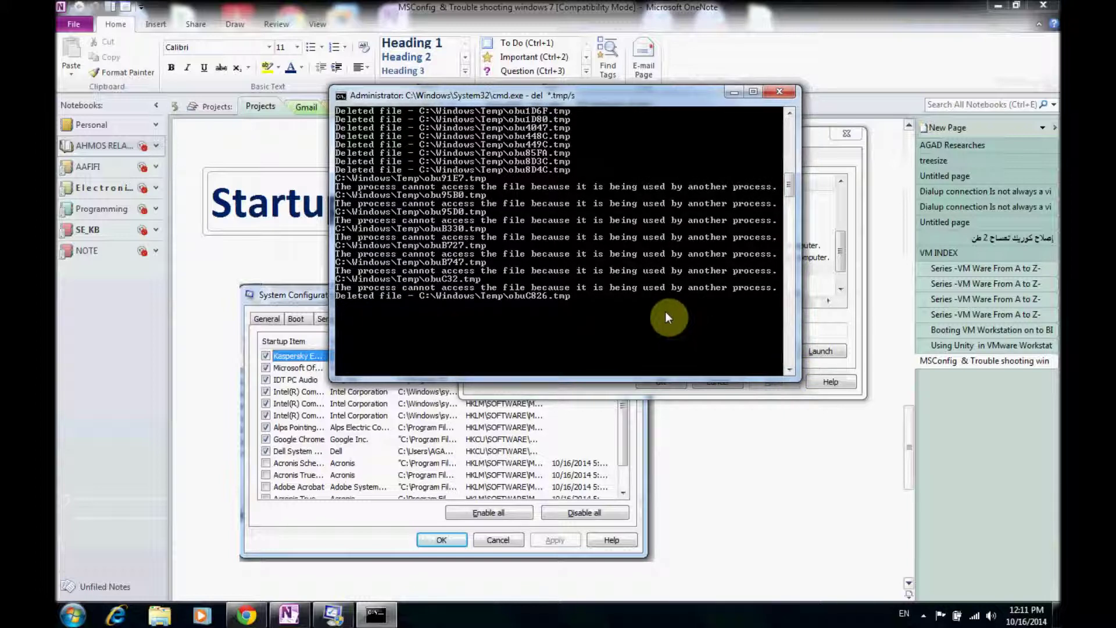
left_click_drag(663, 109, 416, 76)
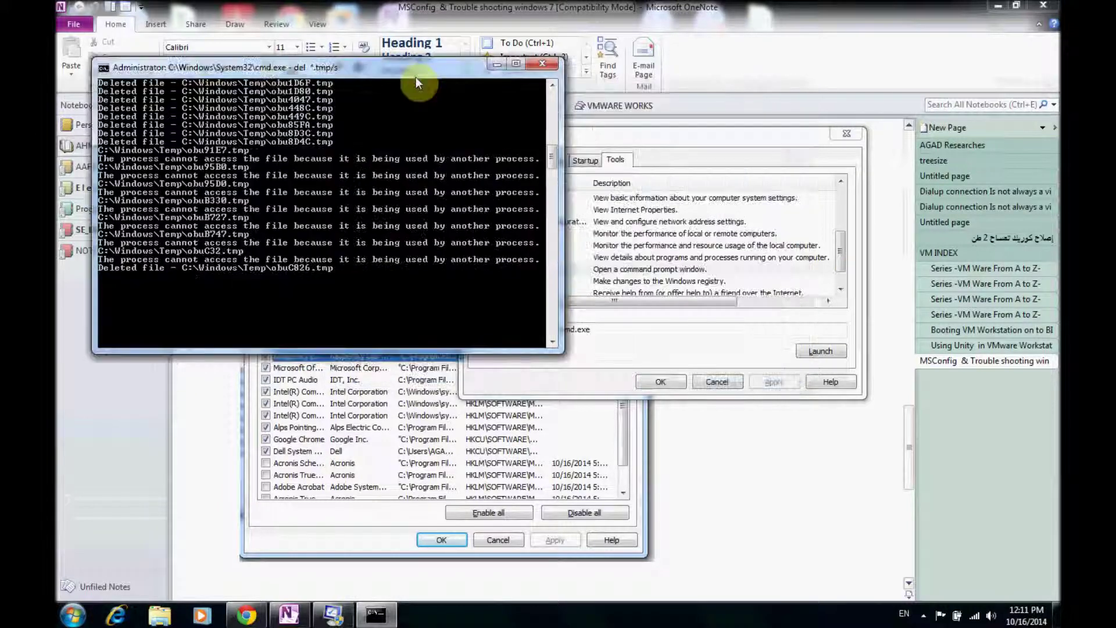
Look up the Command Prompt entry among the Accessories programs, then return to the open command window
left_click(58, 606)
left_click(99, 556)
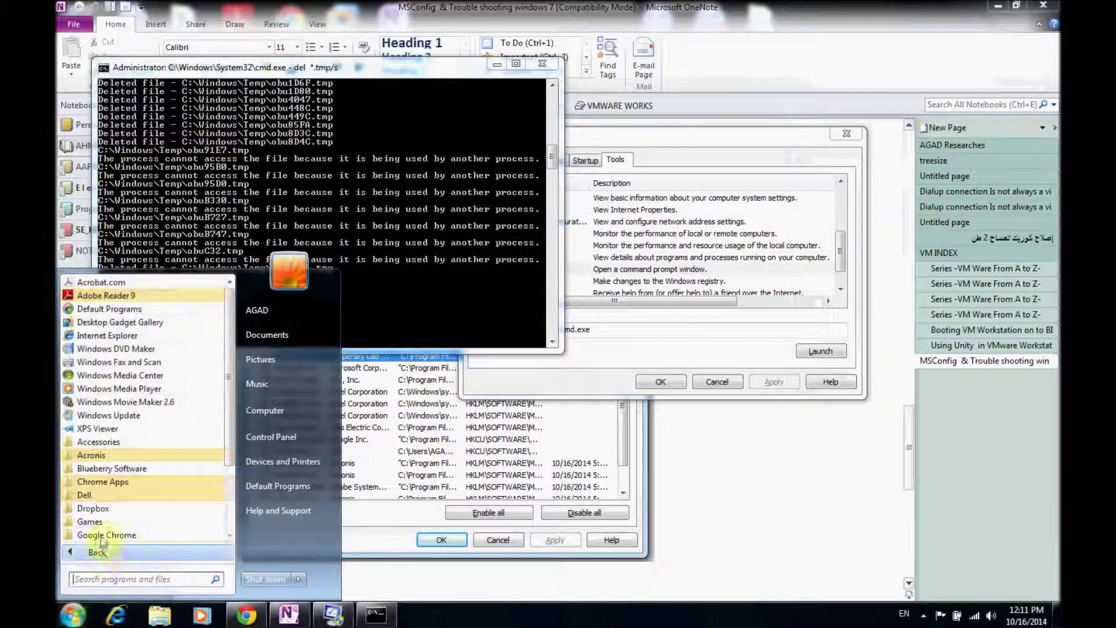
left_click(136, 445)
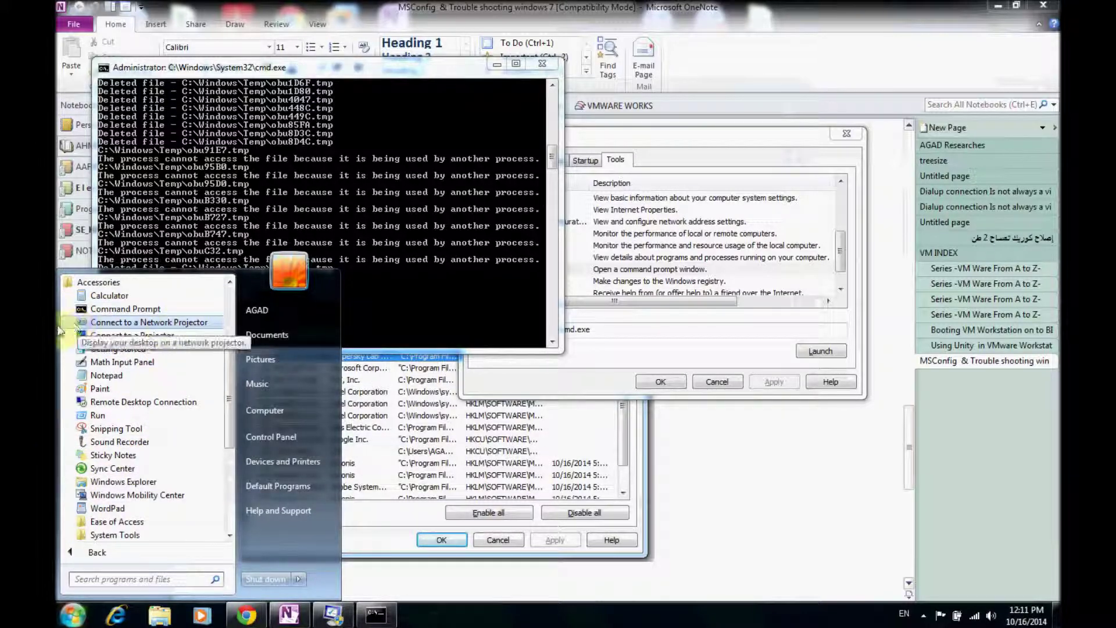
left_click(372, 218)
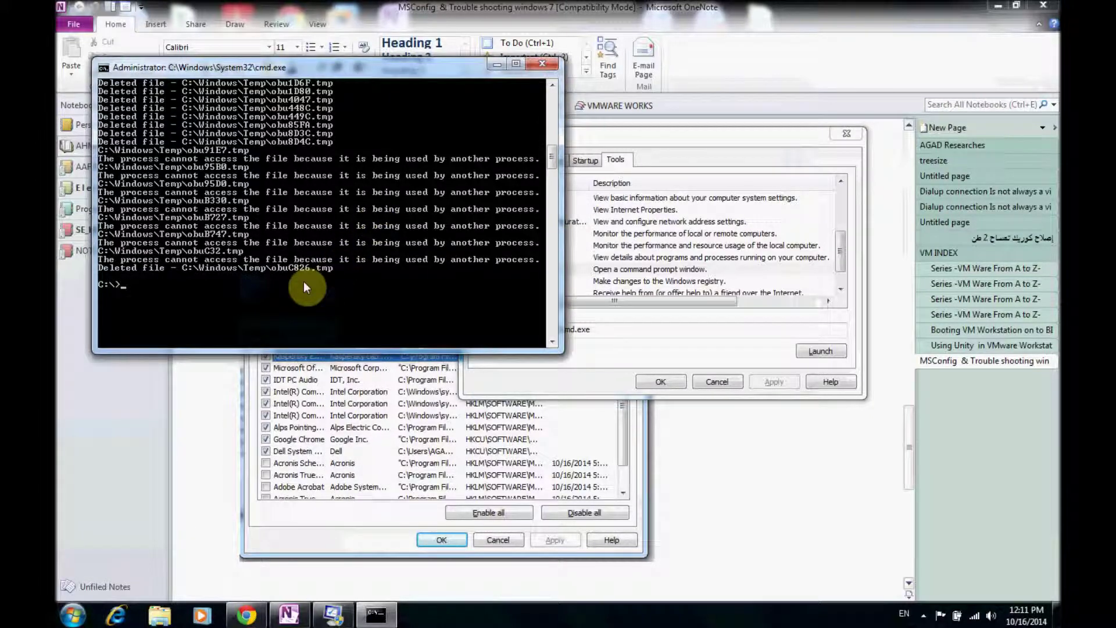
Create a folder named ssssss in C:\ with md and list the directory contents with dir
type("md ssssss")
type("rd")
key("BackSpace")
key("BackSpace")
key("BackSpace")
type("dir")
key("Return")
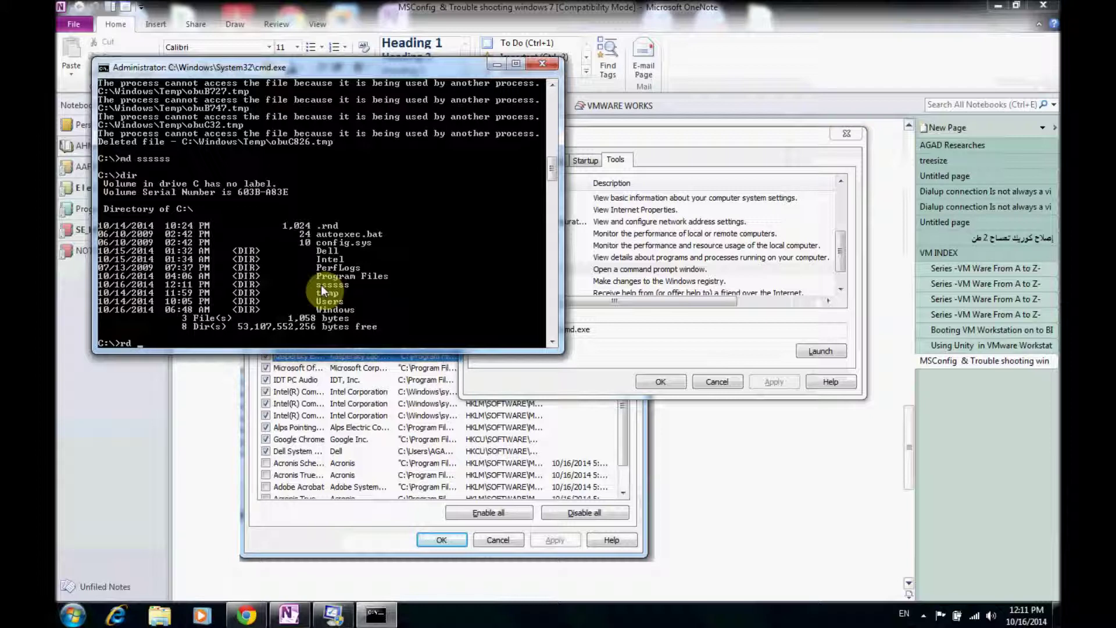
Remove the ssssss folder from C:\ with the rd command
type("sss")
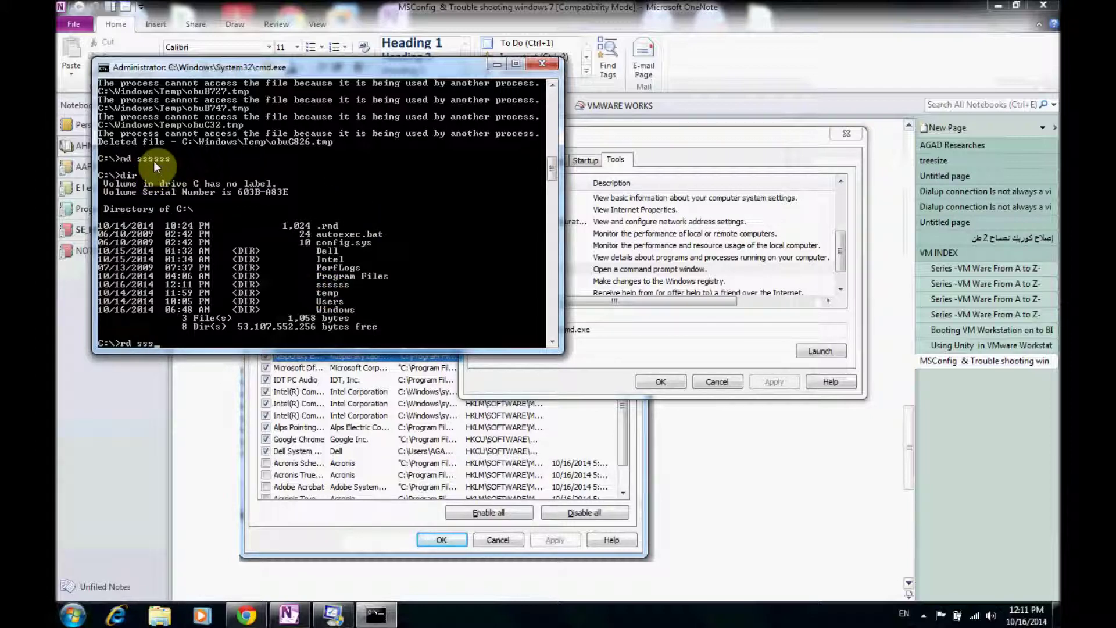
type("s")
key("Return")
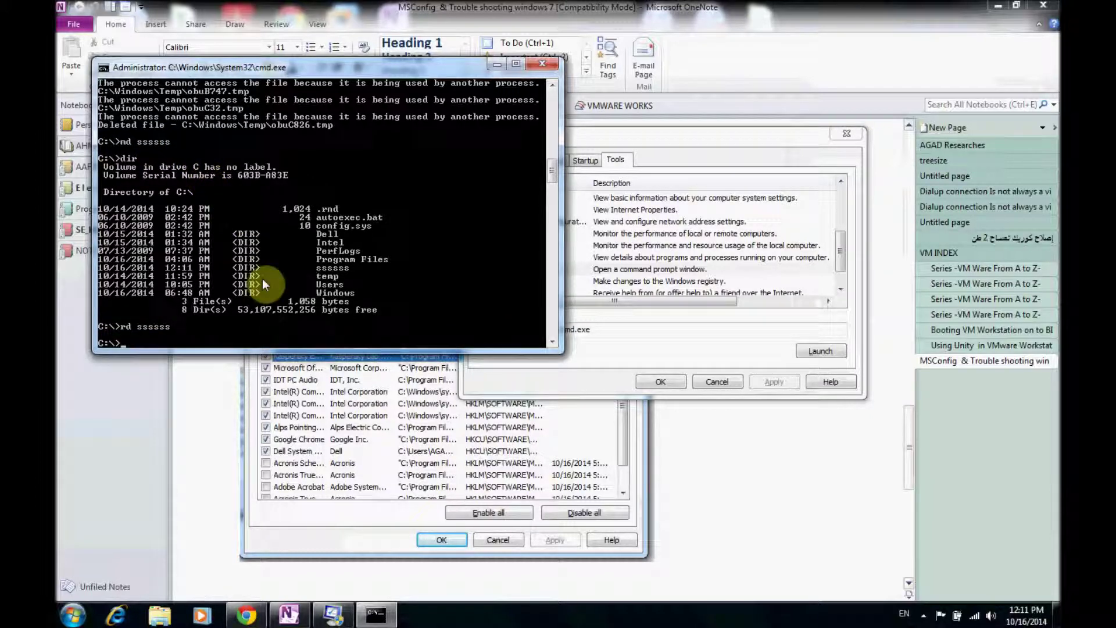
Run xcopy without parameters, followed by a chkdsk disk check, at the C:\ prompt
type("xcopy")
key("Return")
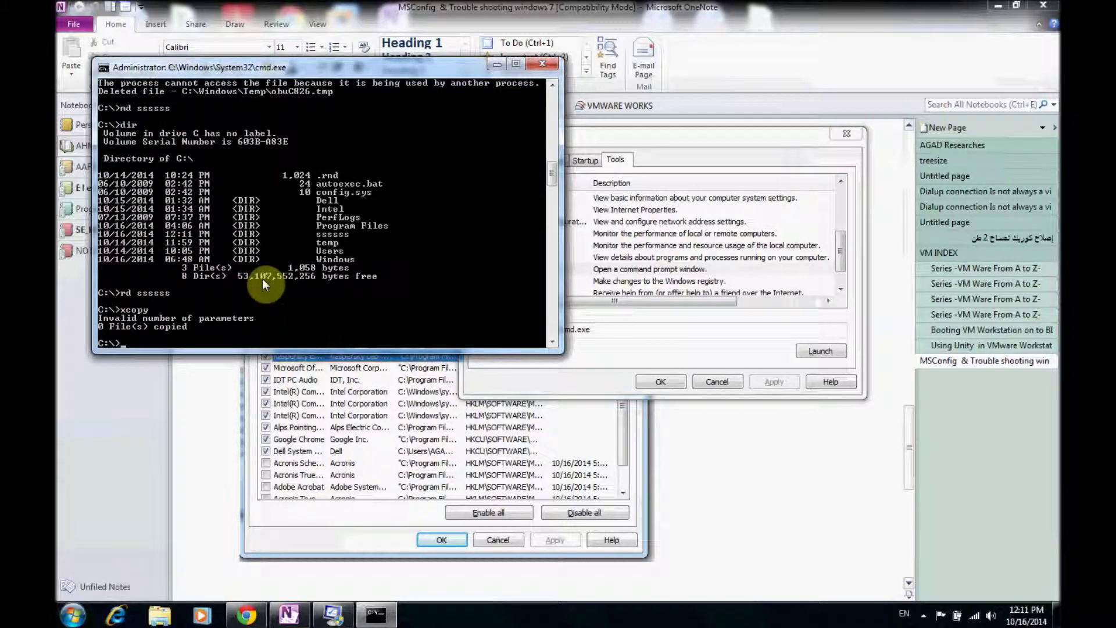
type("chkdsk")
key("Return")
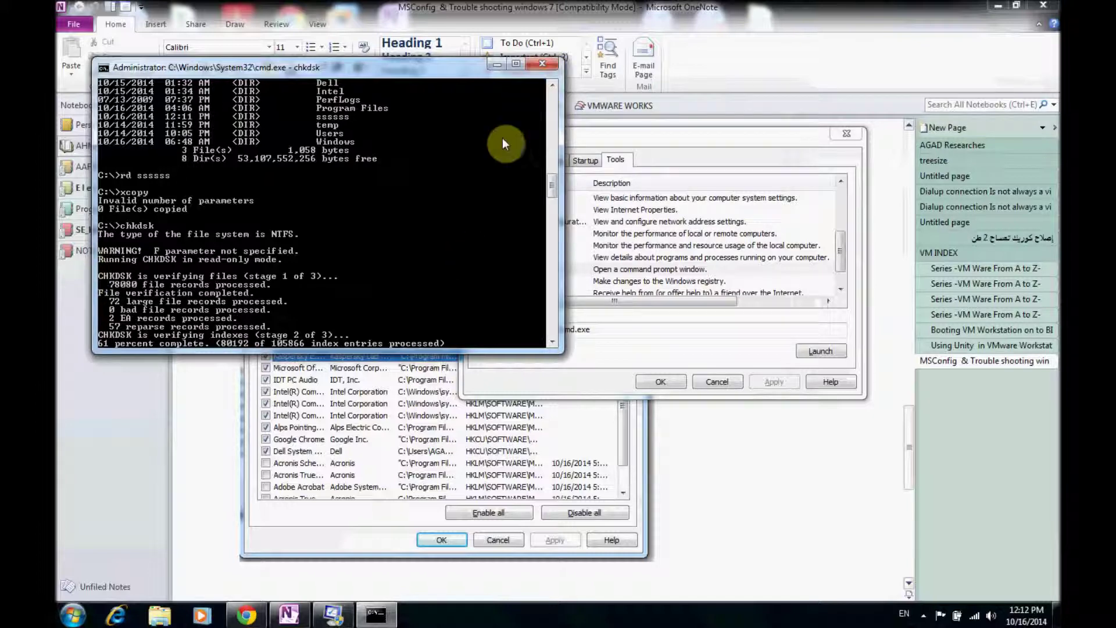
Launch System Restore from the System Configuration tools, review its restore options, and cancel it
left_click(592, 358)
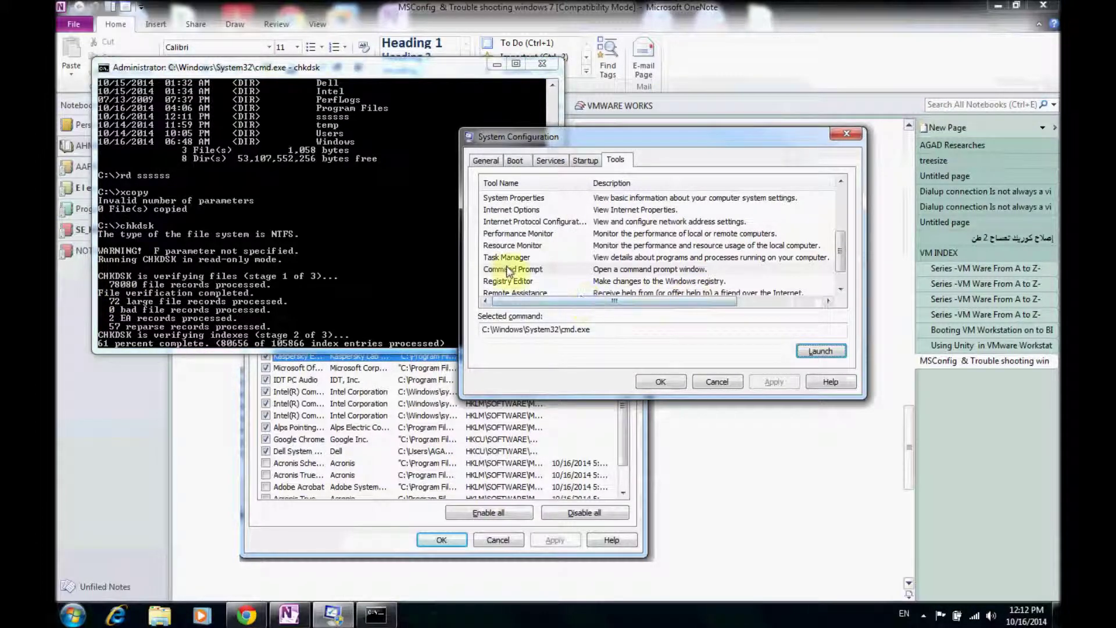
left_click(840, 289)
left_click(841, 289)
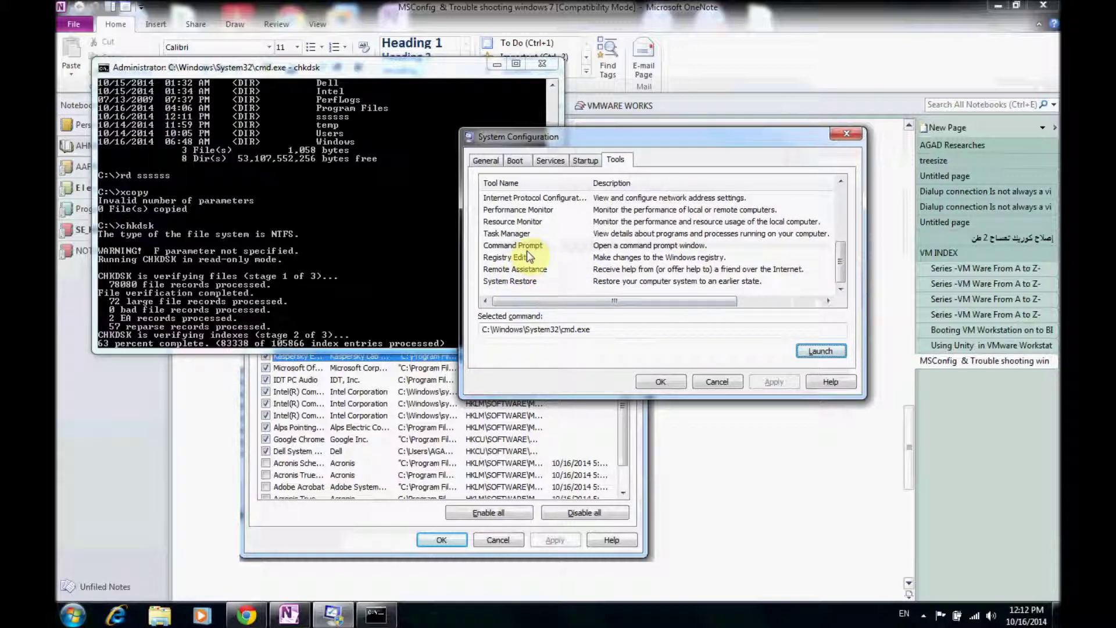
left_click(526, 283)
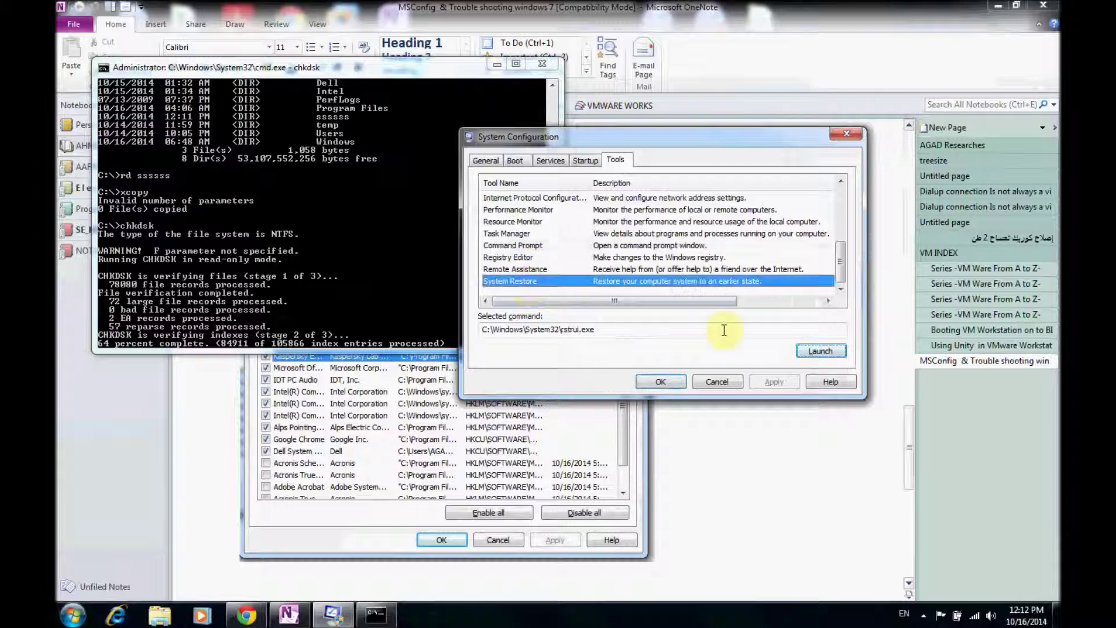
left_click(839, 354)
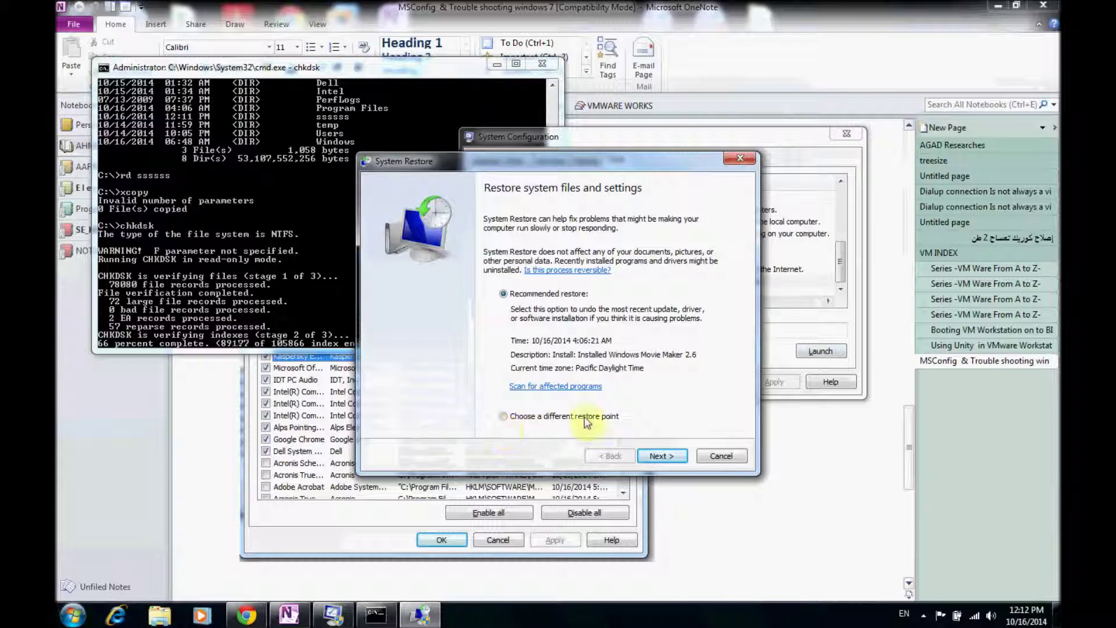
left_click(719, 458)
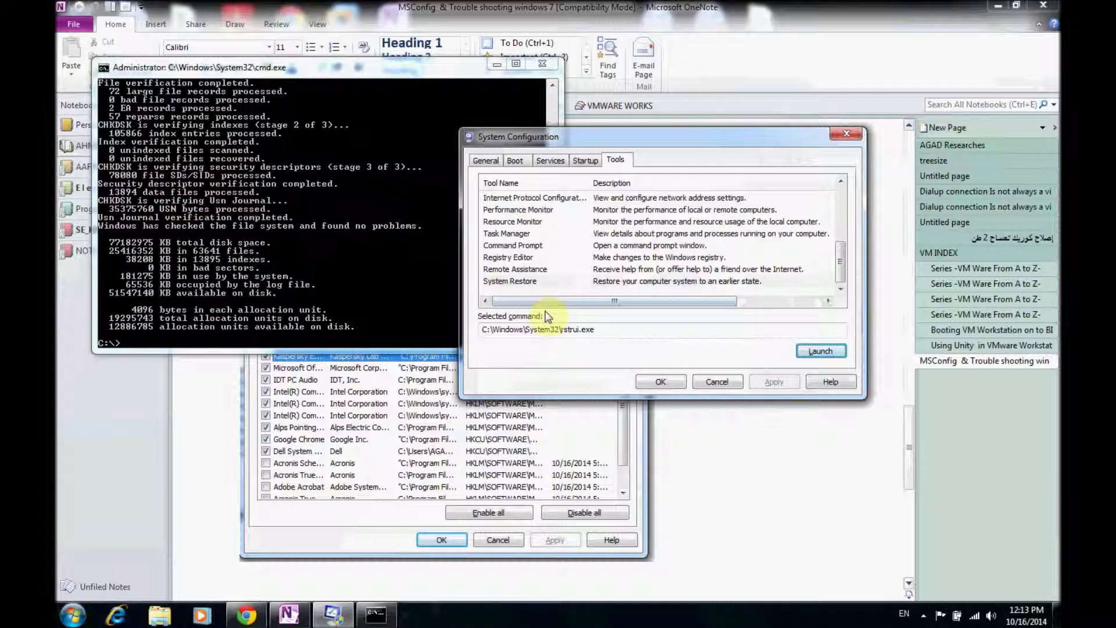
Launch Remote Assistance from the tools list, view its invite and help options, and cancel it
left_click(530, 269)
left_click(827, 358)
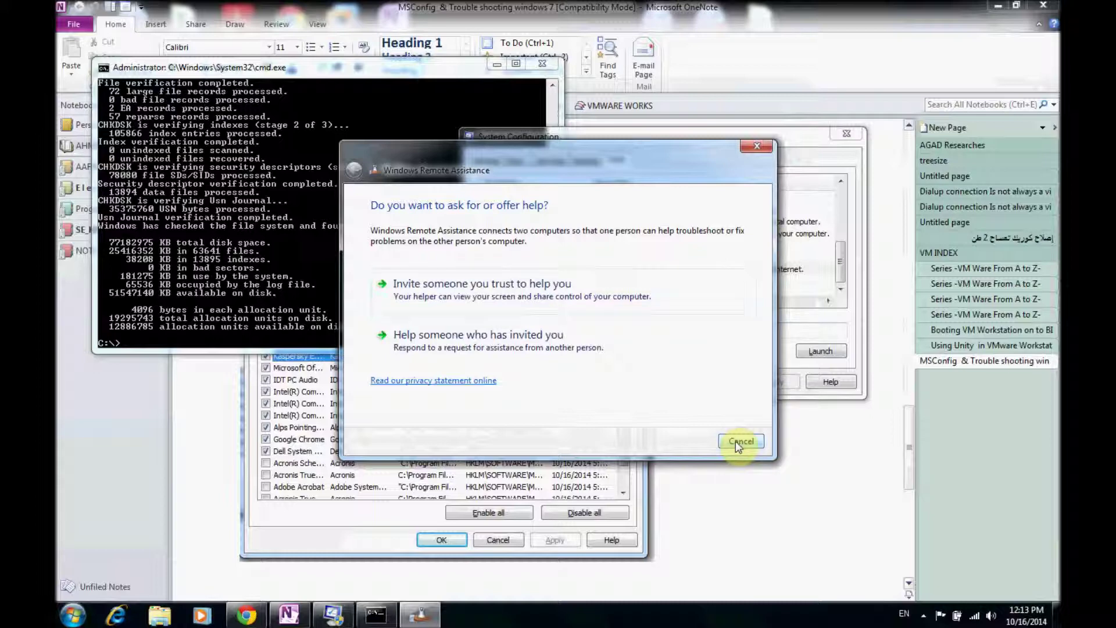
left_click(750, 445)
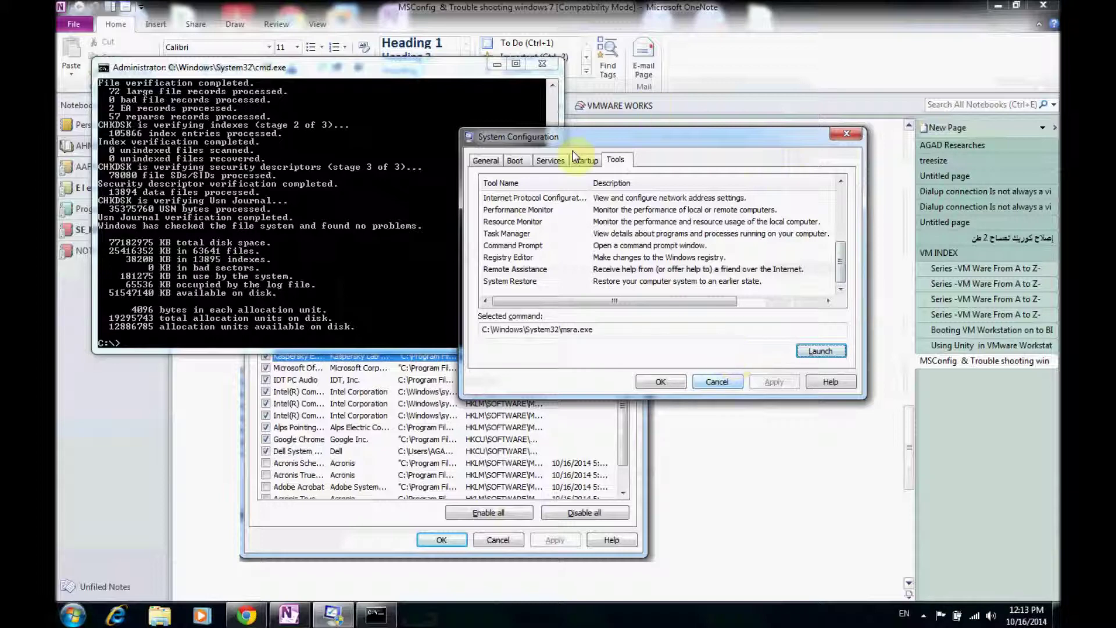
Cancel System Configuration, close the Command Prompt, and go back to the Boot section of the OneNote page
left_click(715, 384)
left_click(540, 65)
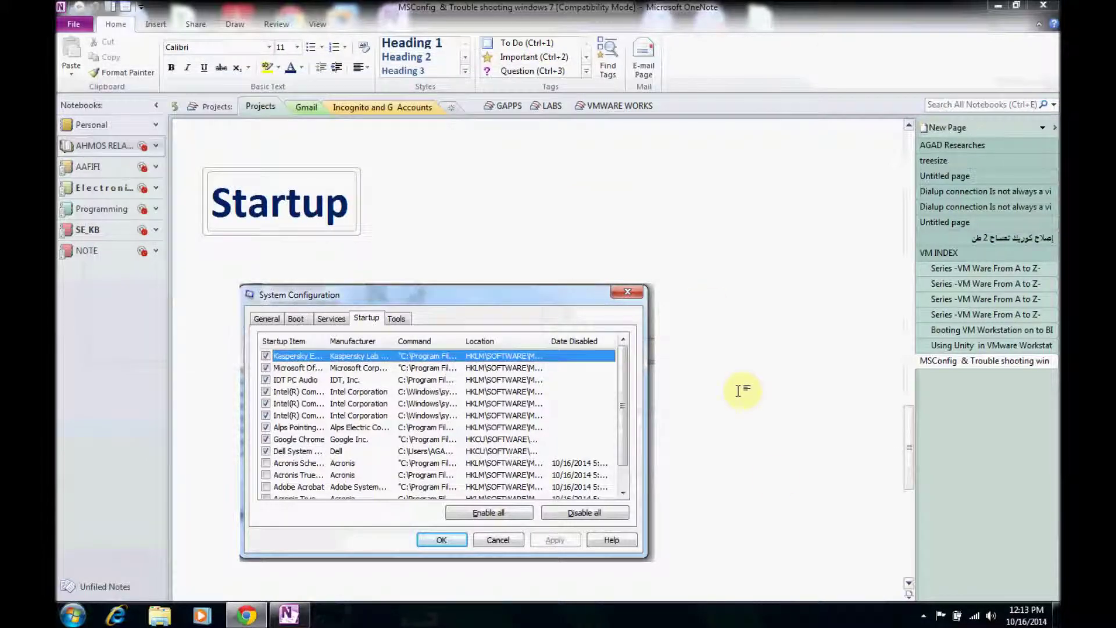
left_click_drag(913, 448, 905, 259)
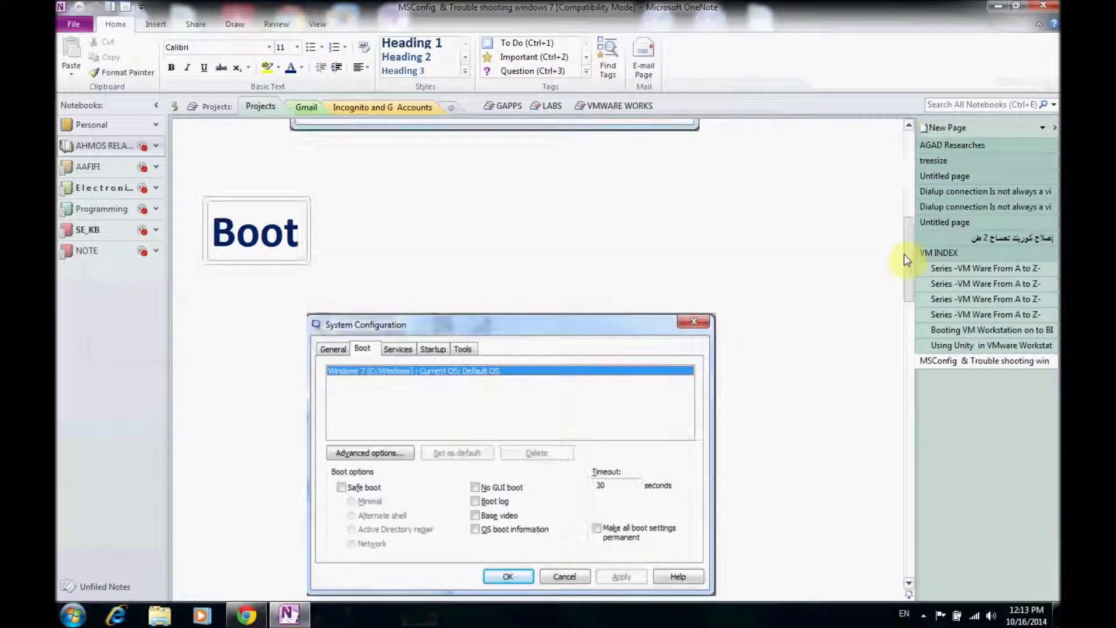